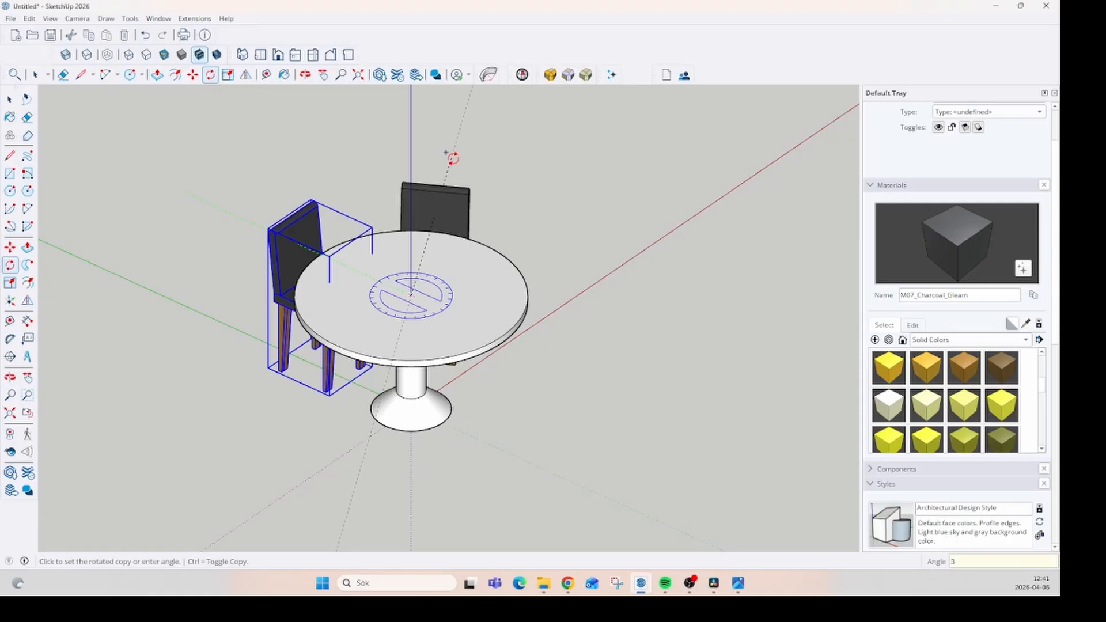
Step: Distribute the rotated chair copies evenly around the round table by dividing the full turn by 5, then by 6
{"action": "key", "text": "Return"}
{"action": "type", "text": "/"}
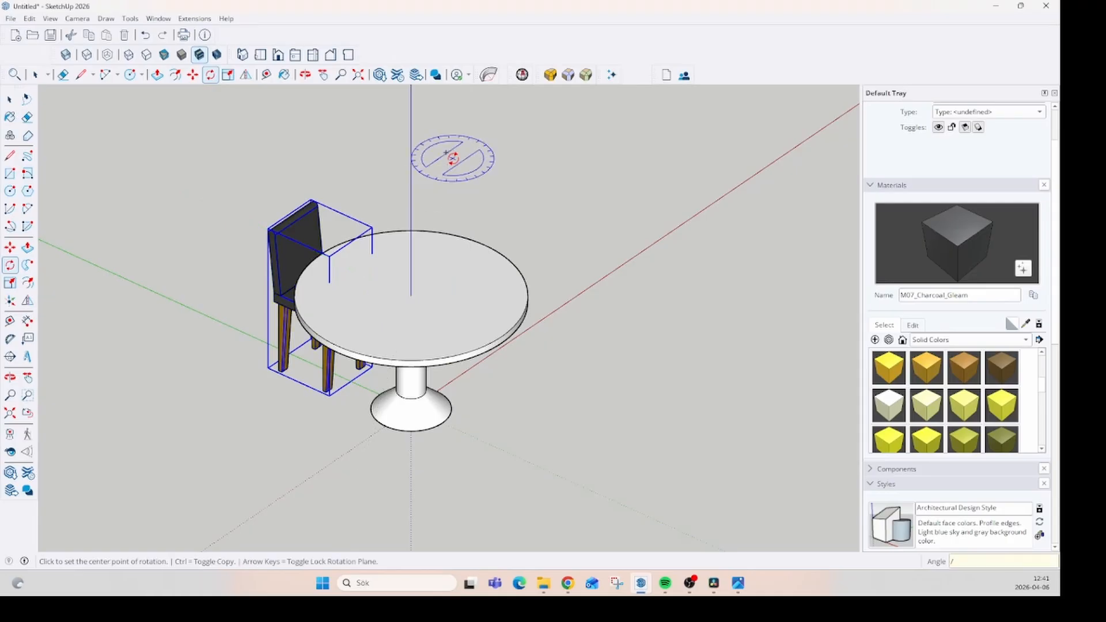
{"action": "type", "text": "5"}
{"action": "key", "text": "Return"}
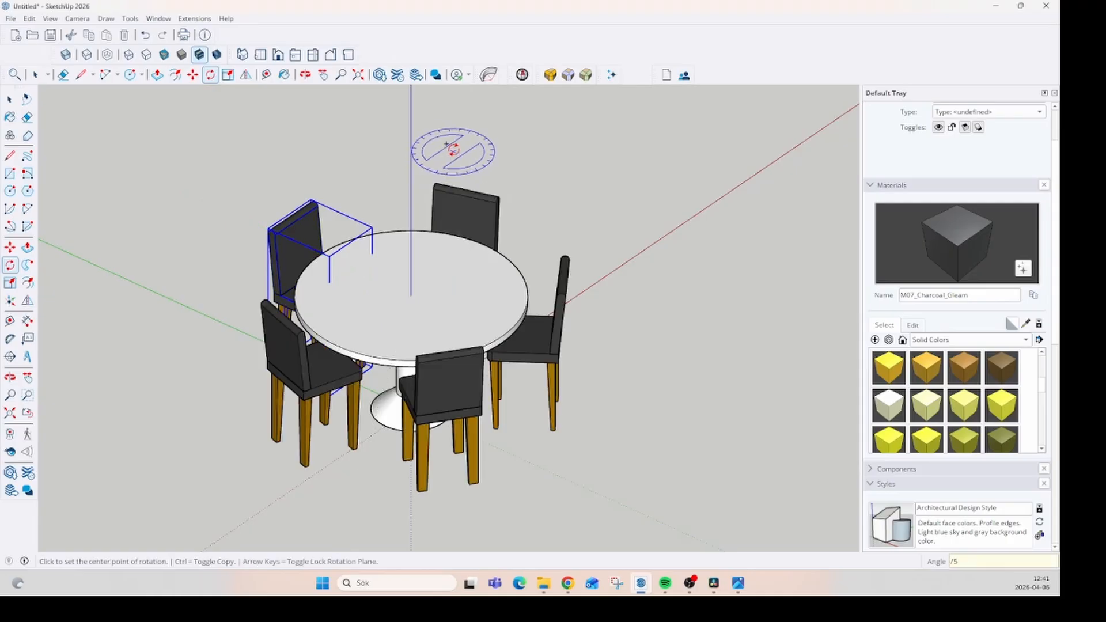
{"action": "type", "text": "/6"}
{"action": "key", "text": "Return"}
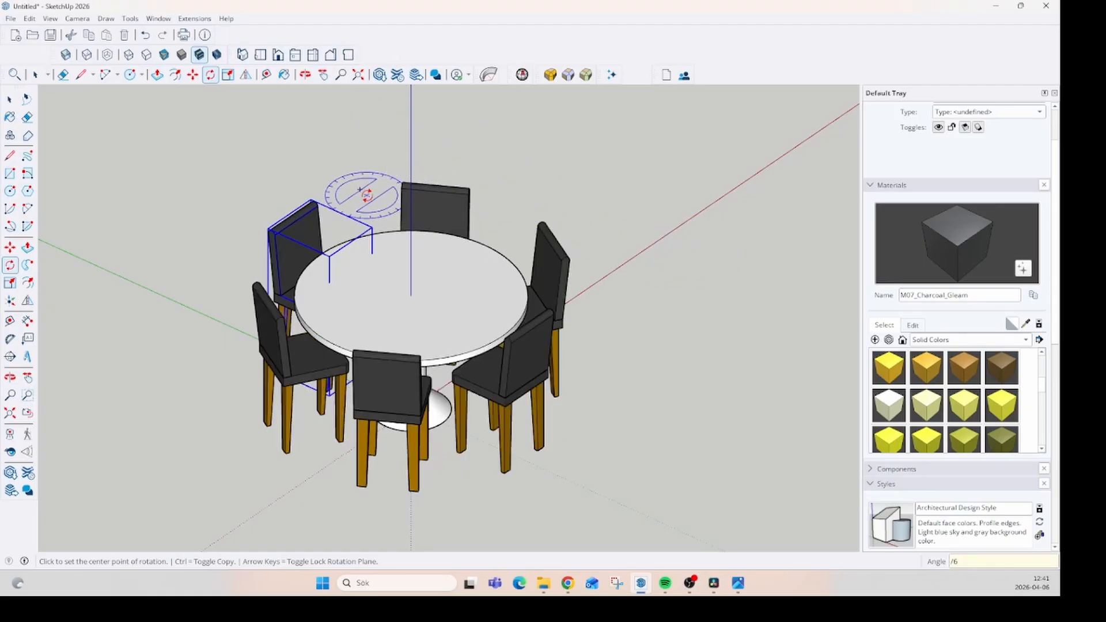
{"action": "key", "text": "space"}
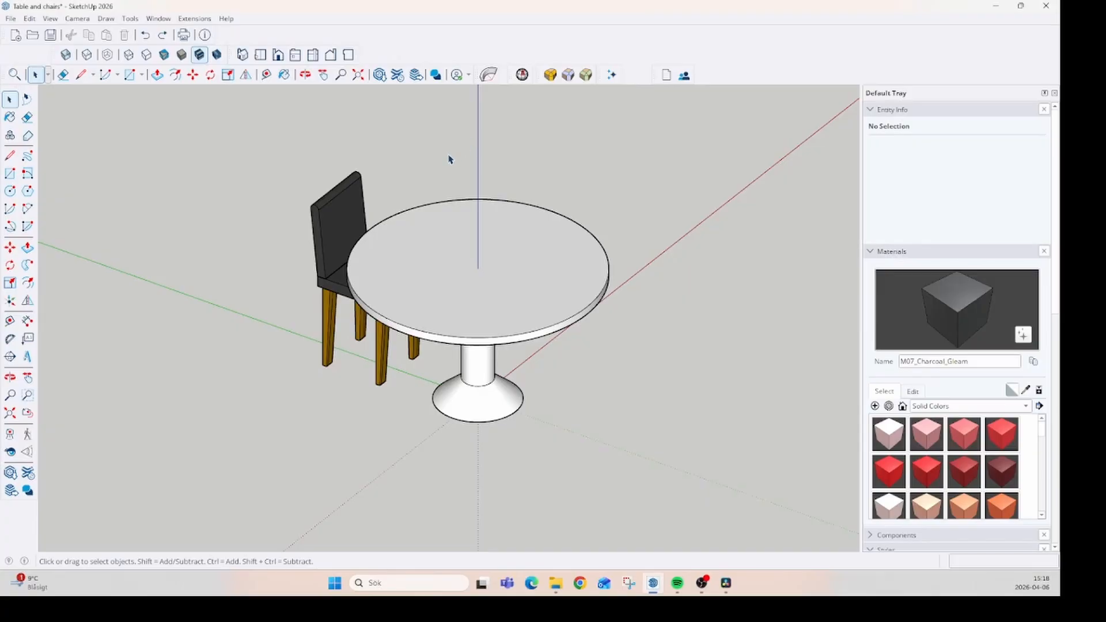
Step: Make a rotated copy of the chair at 90 degrees about the centre of the tabletop
{"action": "left_click", "coordinate": [346, 218]}
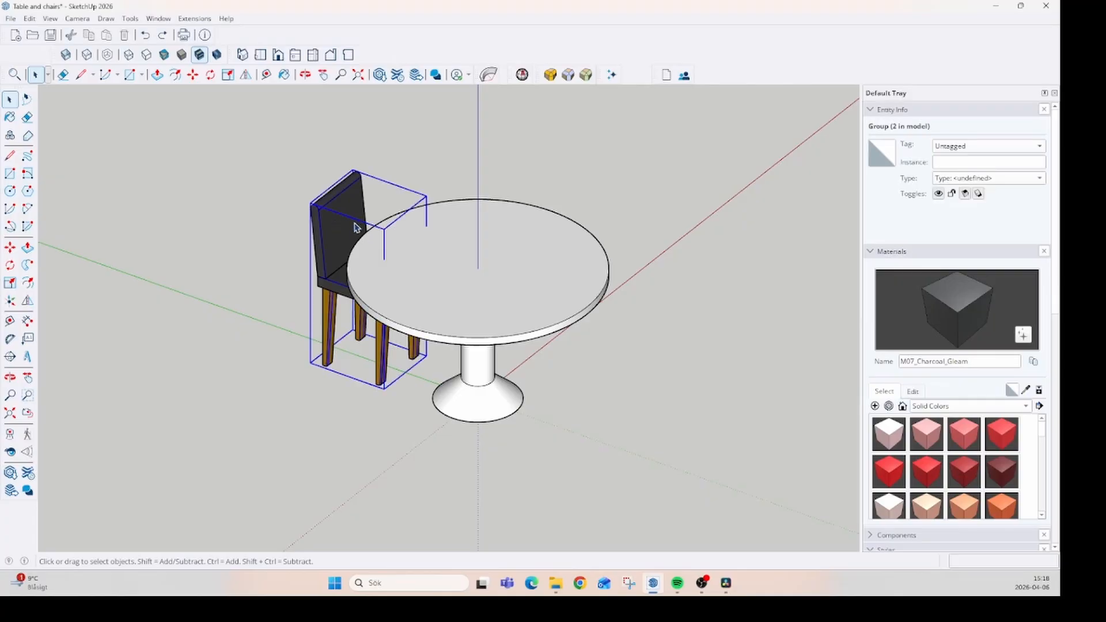
{"action": "left_click", "coordinate": [11, 266]}
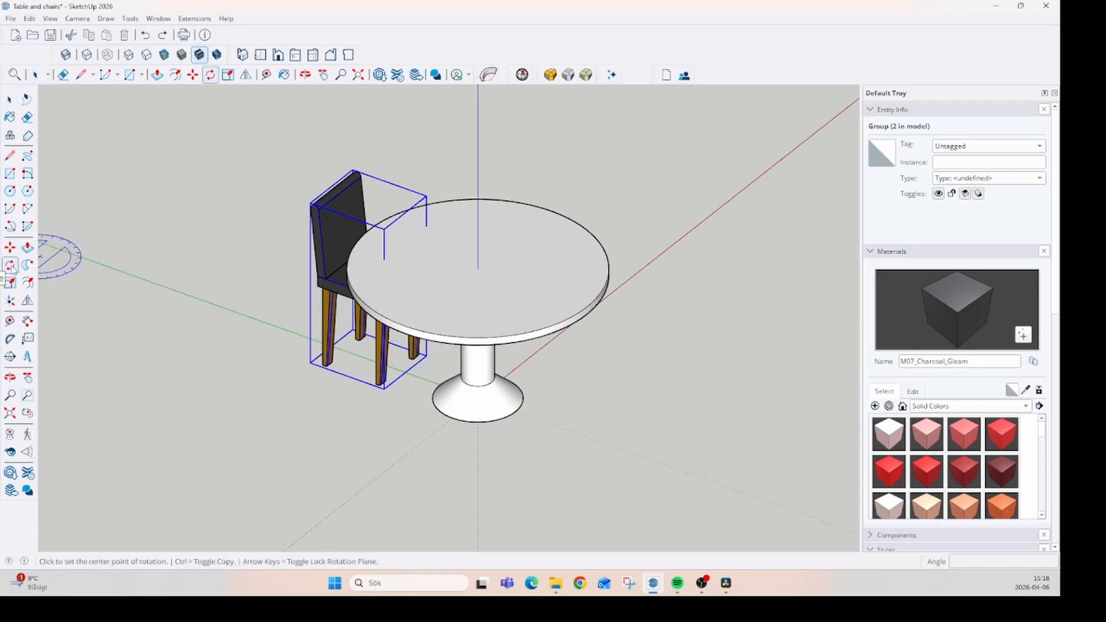
{"action": "left_click", "coordinate": [478, 268]}
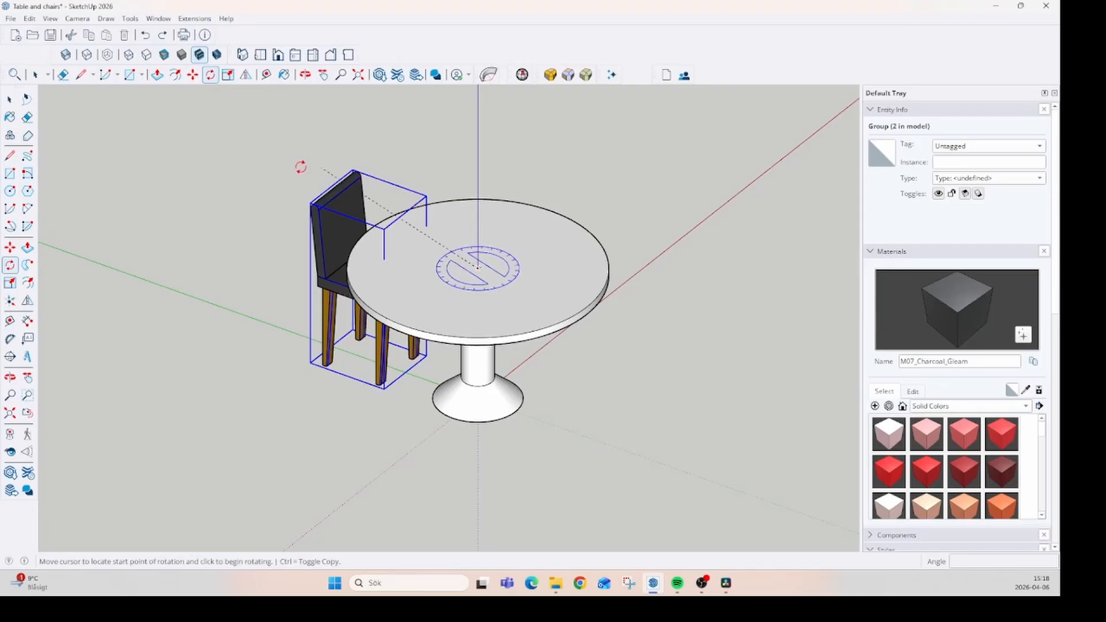
{"action": "left_click", "coordinate": [184, 166]}
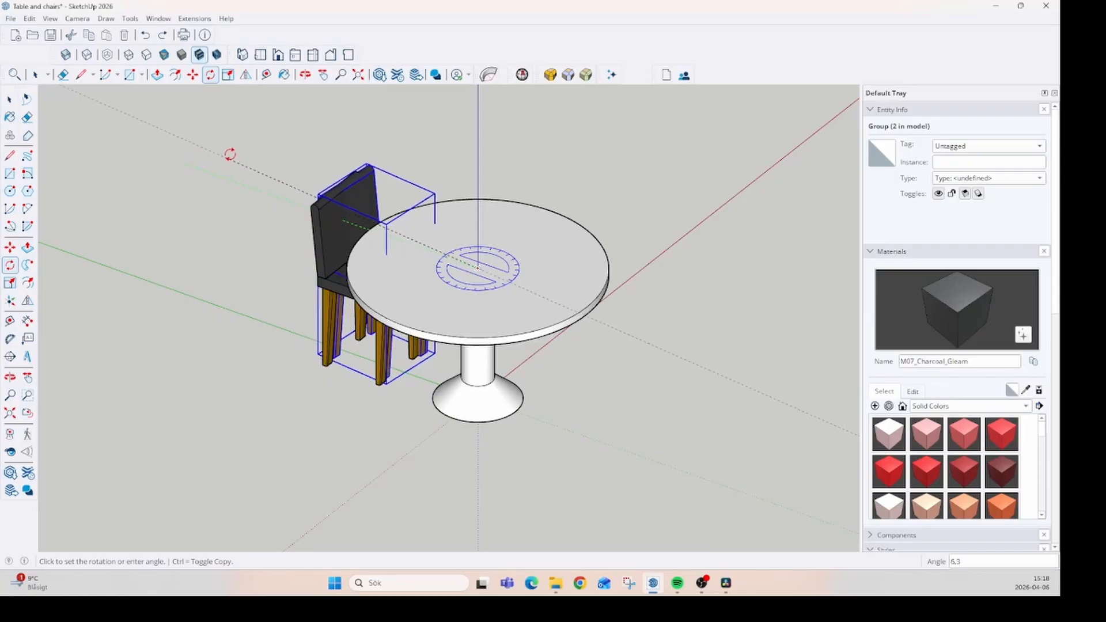
{"action": "key", "text": "ctrl"}
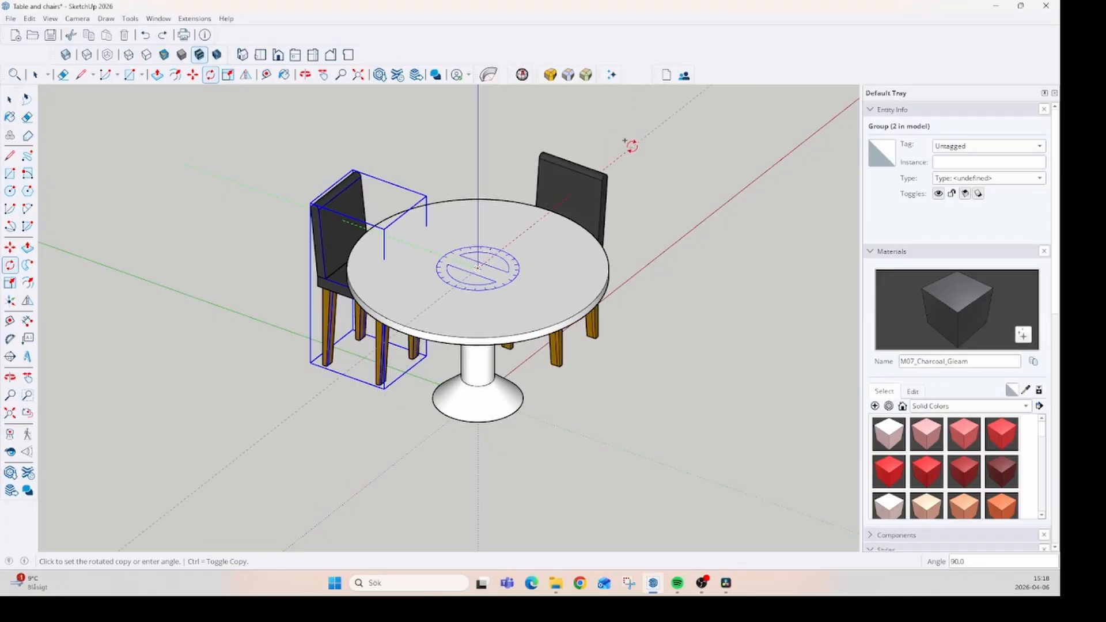
{"action": "left_click", "coordinate": [630, 144]}
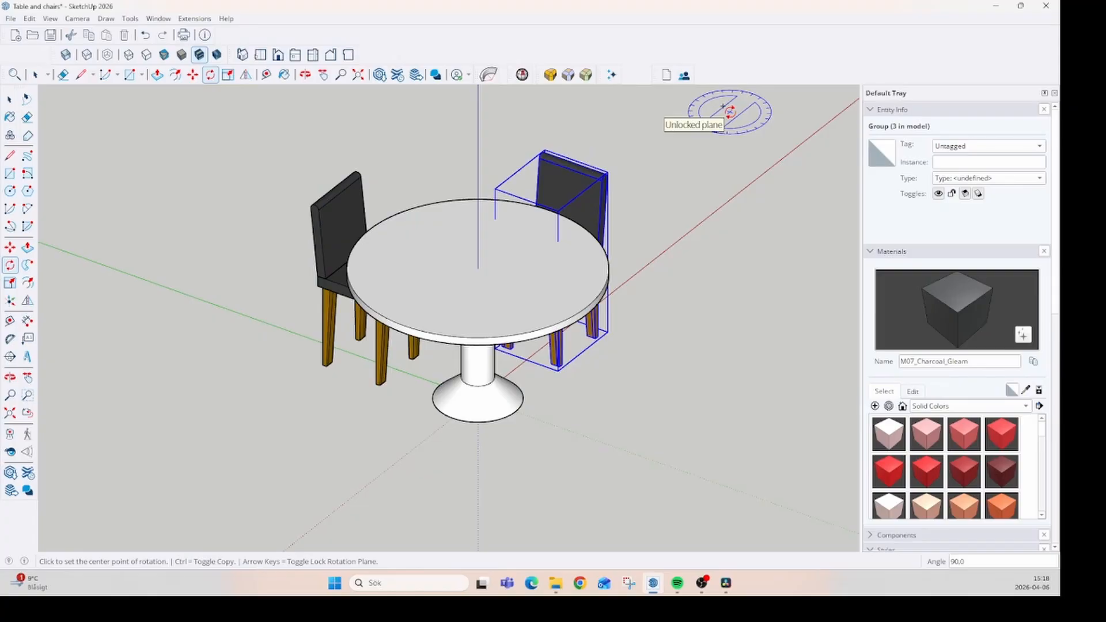
Step: Change the rotation angle of the copied chair to 45, 80 and finally 90 degrees
{"action": "type", "text": "45"}
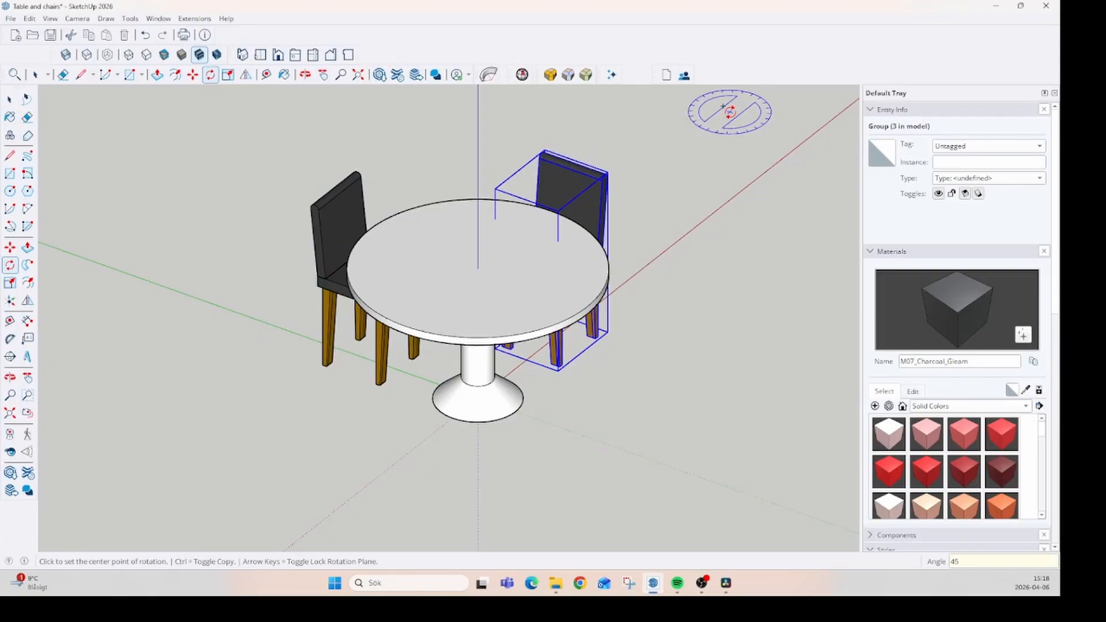
{"action": "key", "text": "Return"}
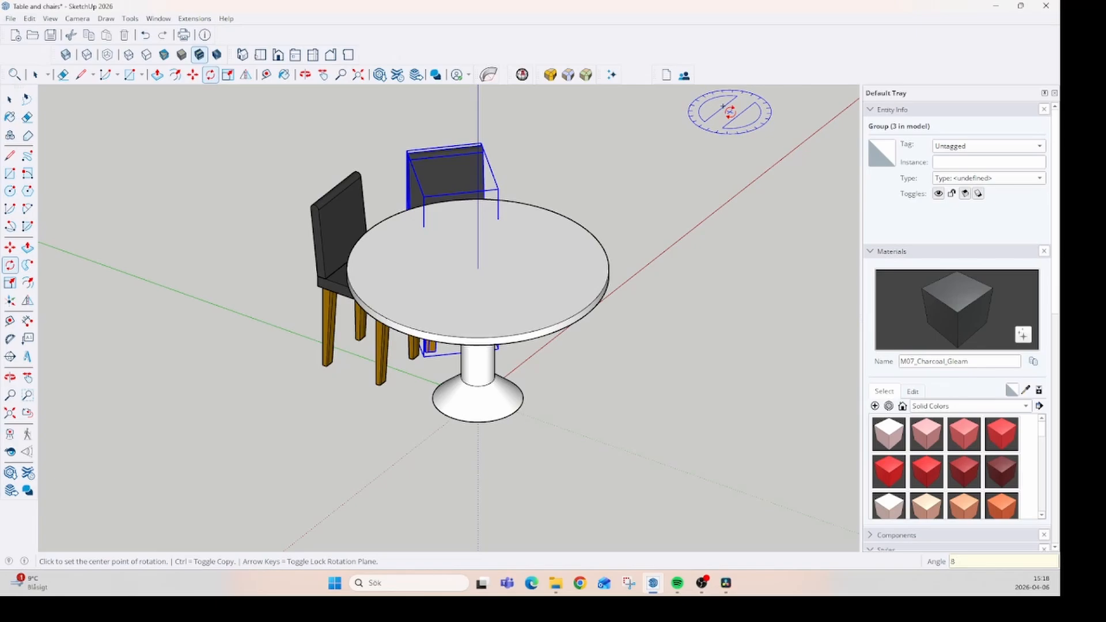
{"action": "type", "text": "80"}
{"action": "key", "text": "Return"}
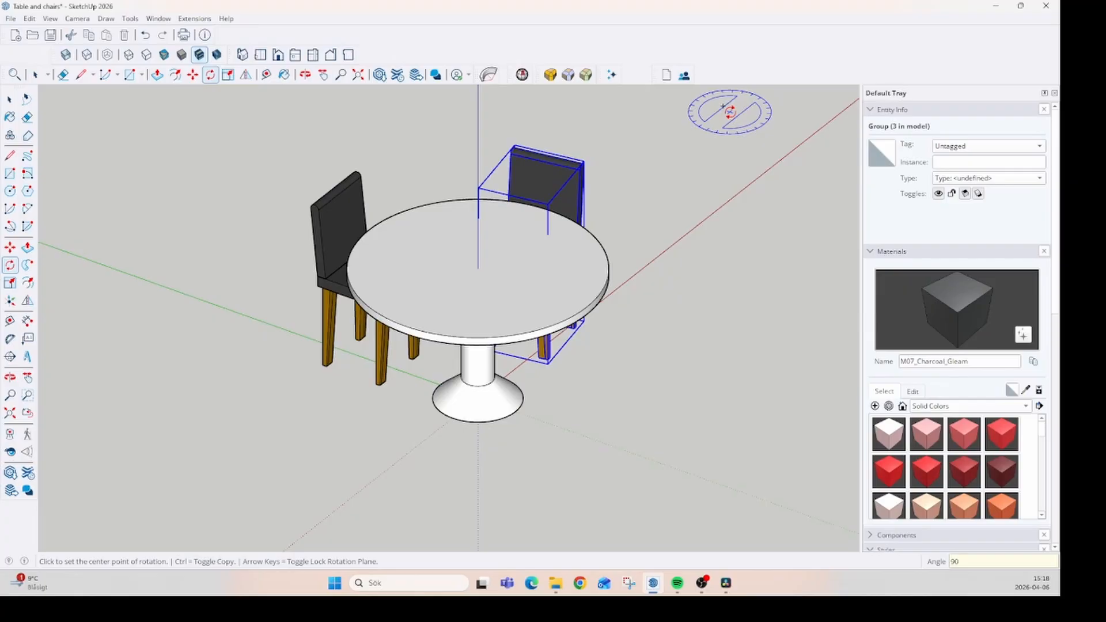
{"action": "key", "text": "Return"}
{"action": "type", "text": "5"}
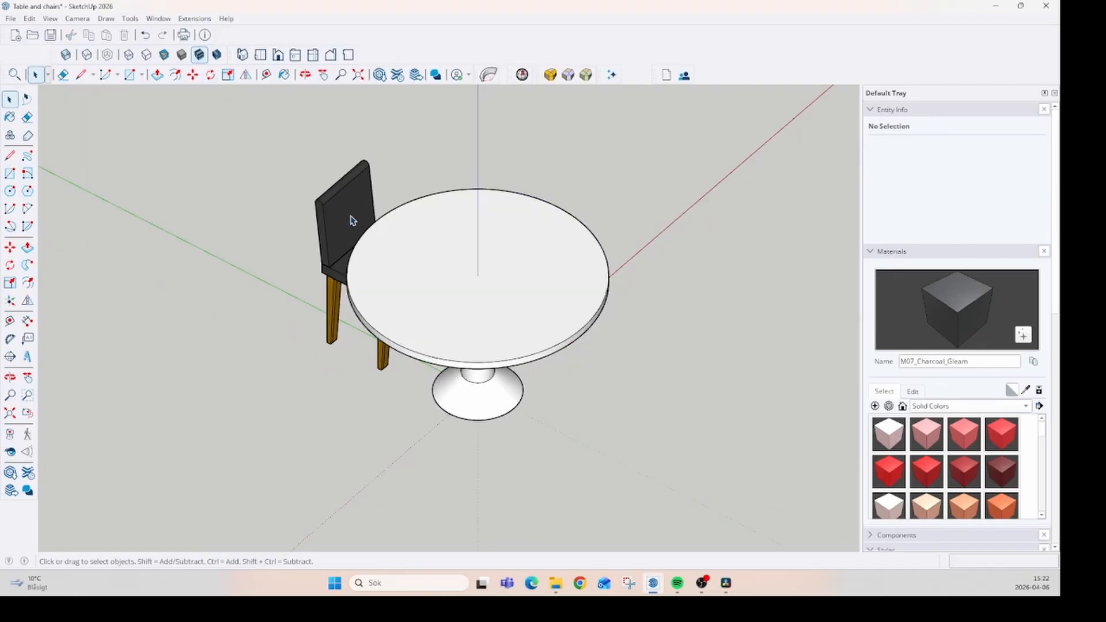
Step: Rotate-copy the chair 90 degrees about the tabletop's centre and repeat it with *3 to seat all four sides
{"action": "left_click", "coordinate": [351, 221]}
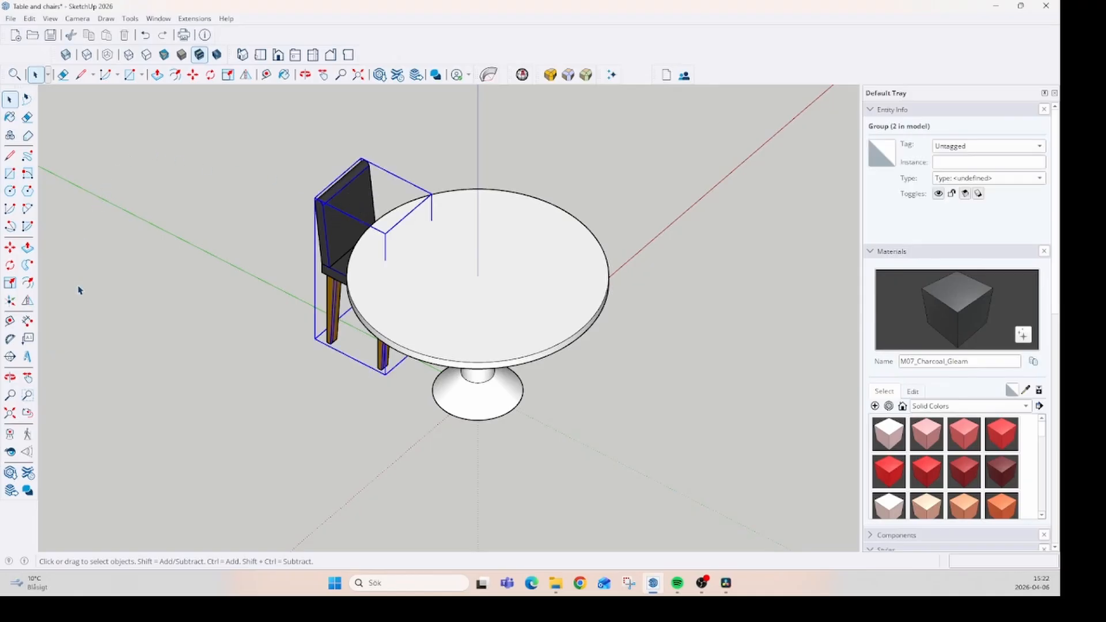
{"action": "left_click", "coordinate": [10, 265]}
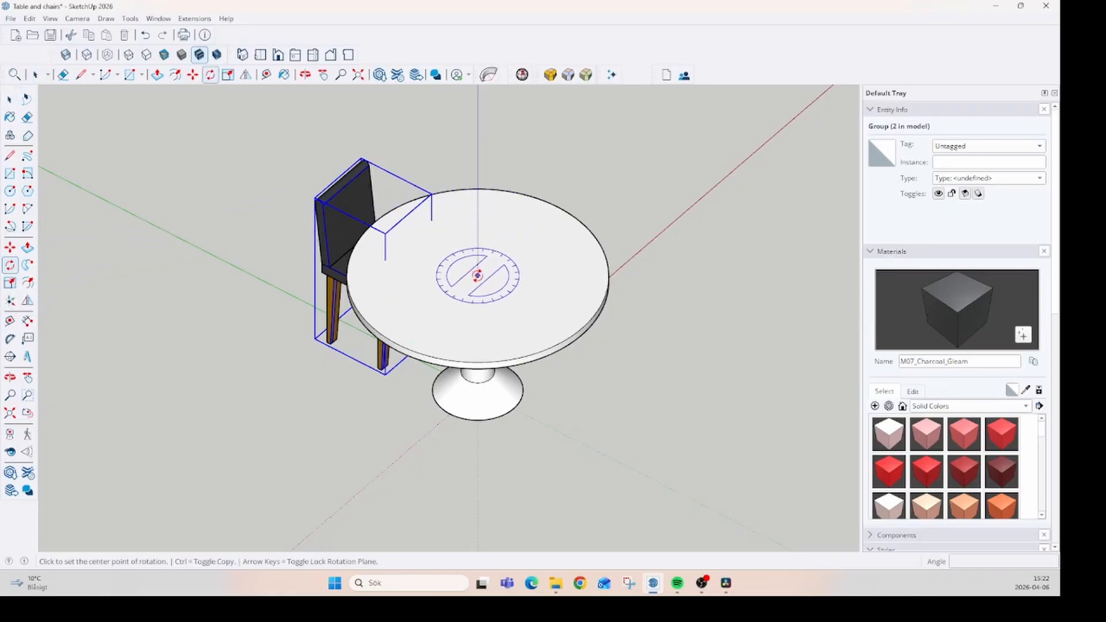
{"action": "left_click", "coordinate": [477, 275]}
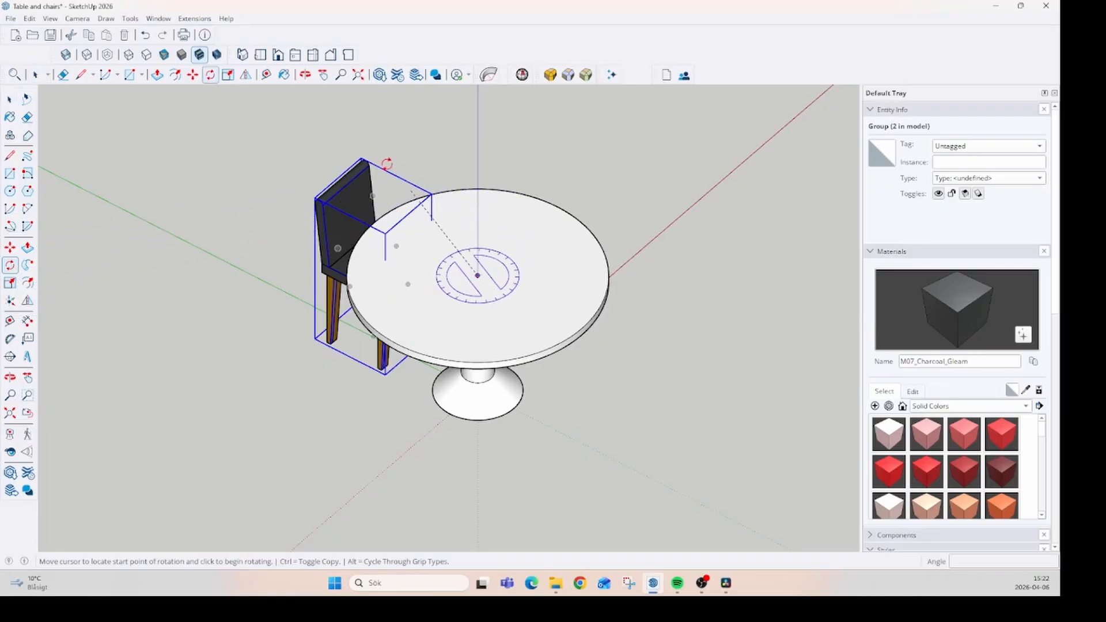
{"action": "left_click", "coordinate": [236, 155]}
{"action": "key", "text": "ctrl"}
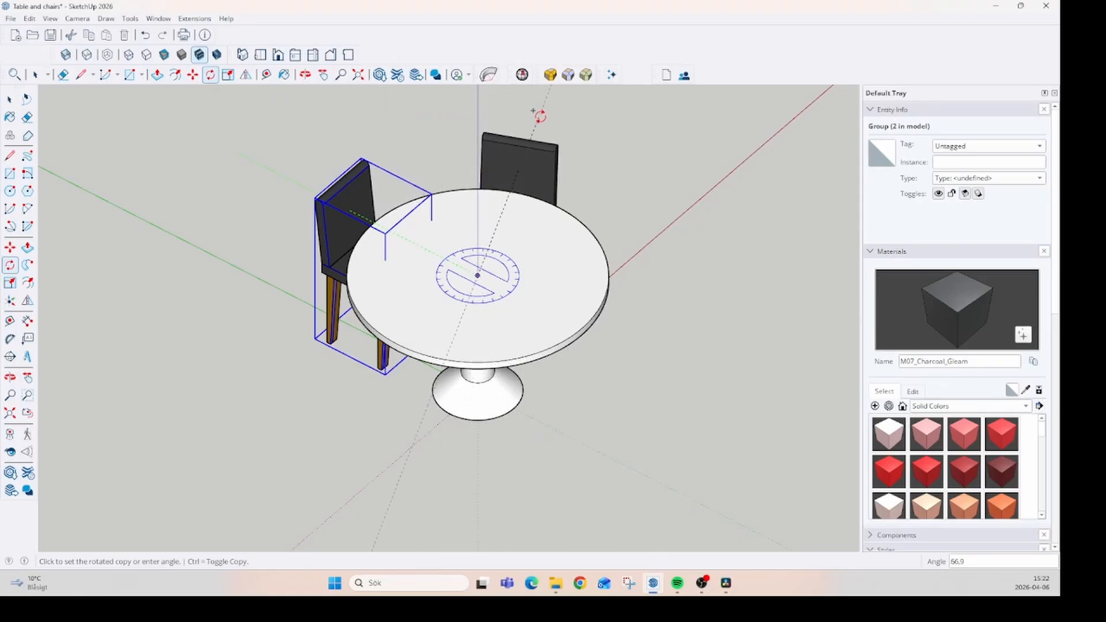
{"action": "left_click", "coordinate": [611, 153]}
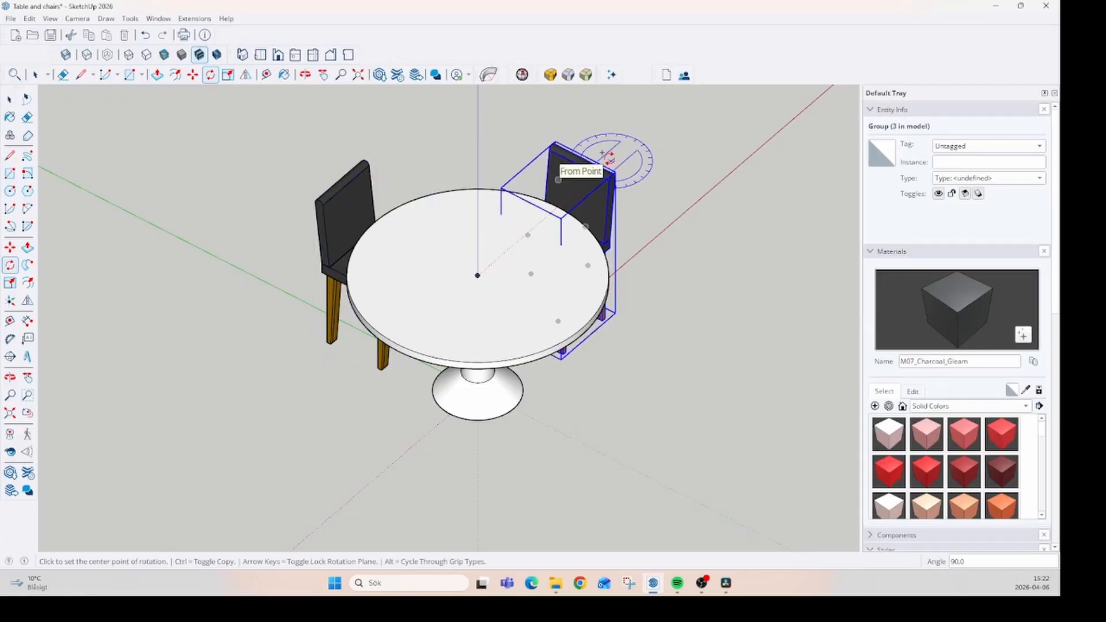
{"action": "type", "text": "*"}
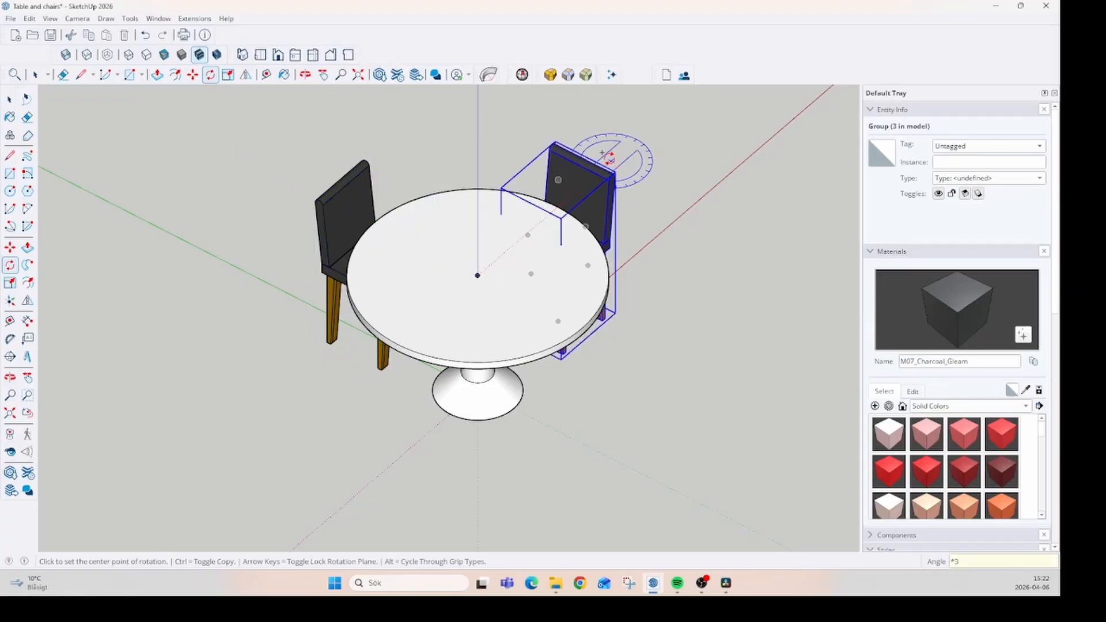
{"action": "type", "text": "3"}
{"action": "key", "text": "Return"}
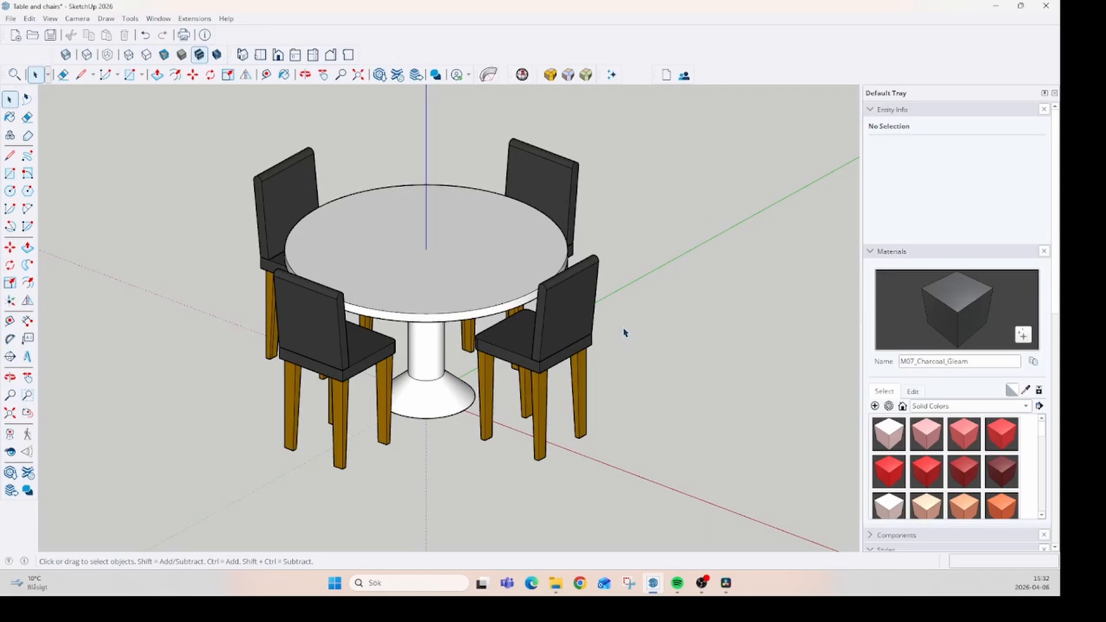
Step: Delete all four chairs around the table, keeping only the table
{"action": "left_click", "coordinate": [563, 193]}
{"action": "left_click", "coordinate": [584, 284], "text": "ctrl"}
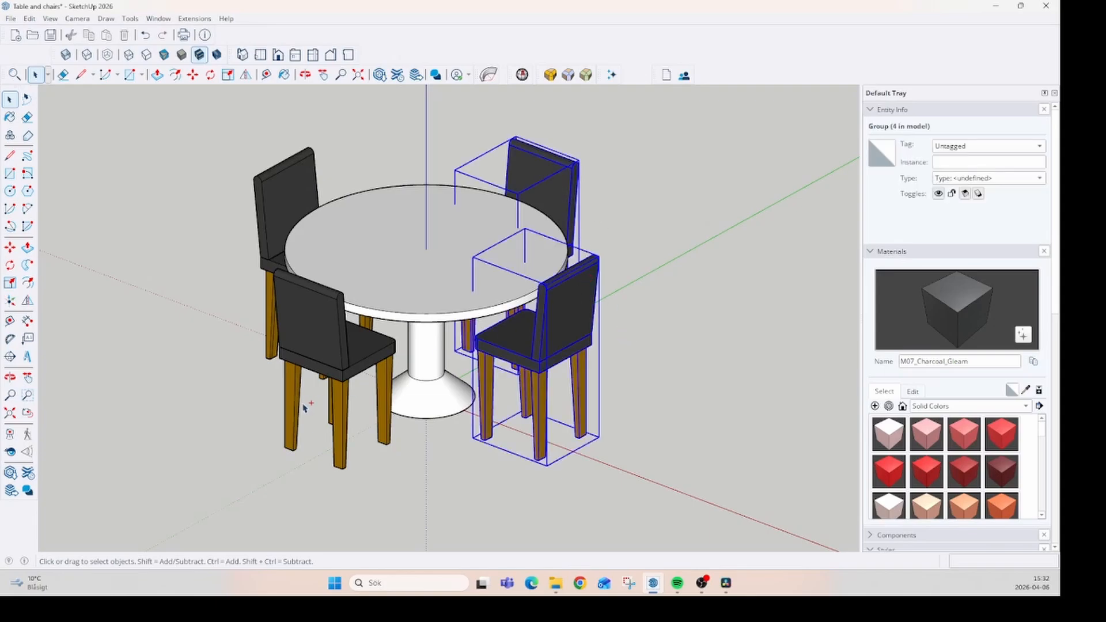
{"action": "left_click", "coordinate": [314, 372], "text": "ctrl"}
{"action": "left_click", "coordinate": [293, 176], "text": "ctrl"}
{"action": "key", "text": "Delete"}
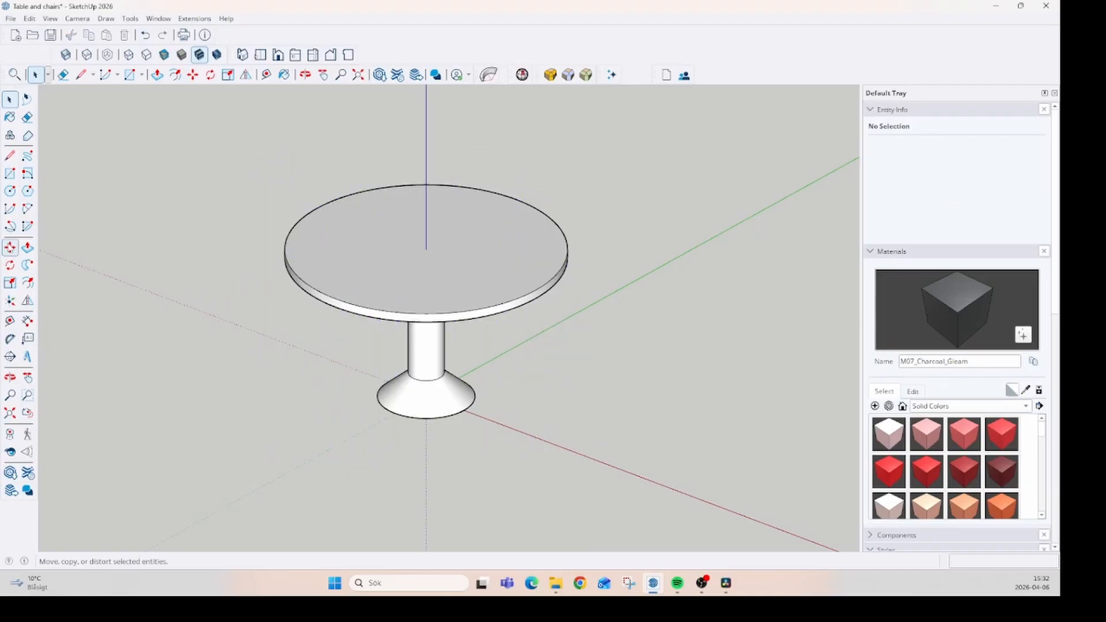
Step: Draw a 50 by 50 mm rectangle on the ground beside the table
{"action": "left_click", "coordinate": [10, 174]}
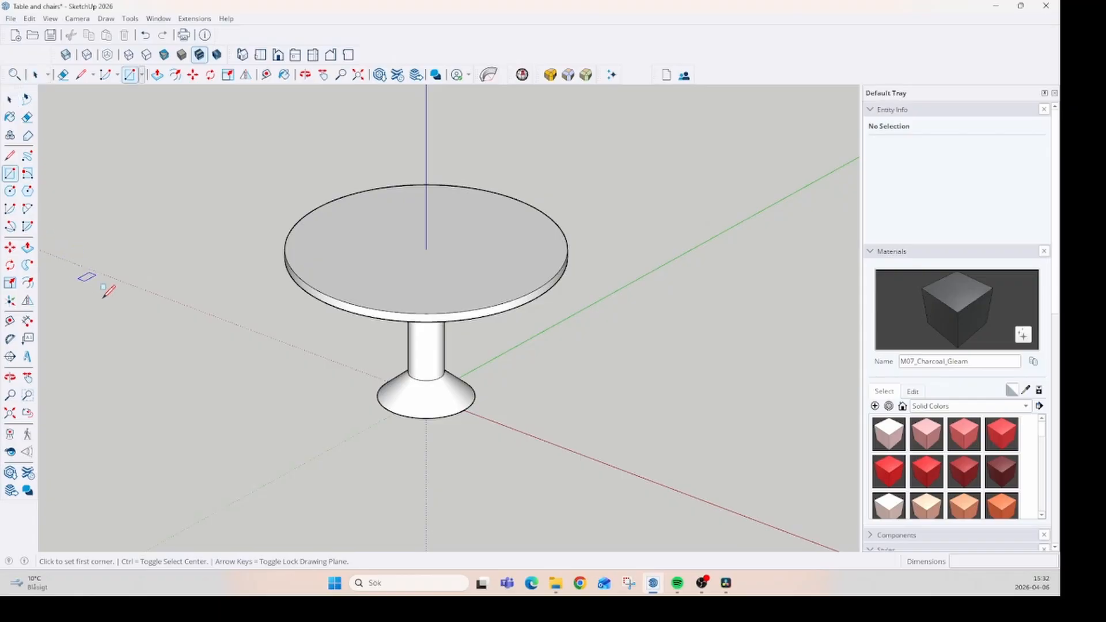
{"action": "left_click", "coordinate": [146, 324]}
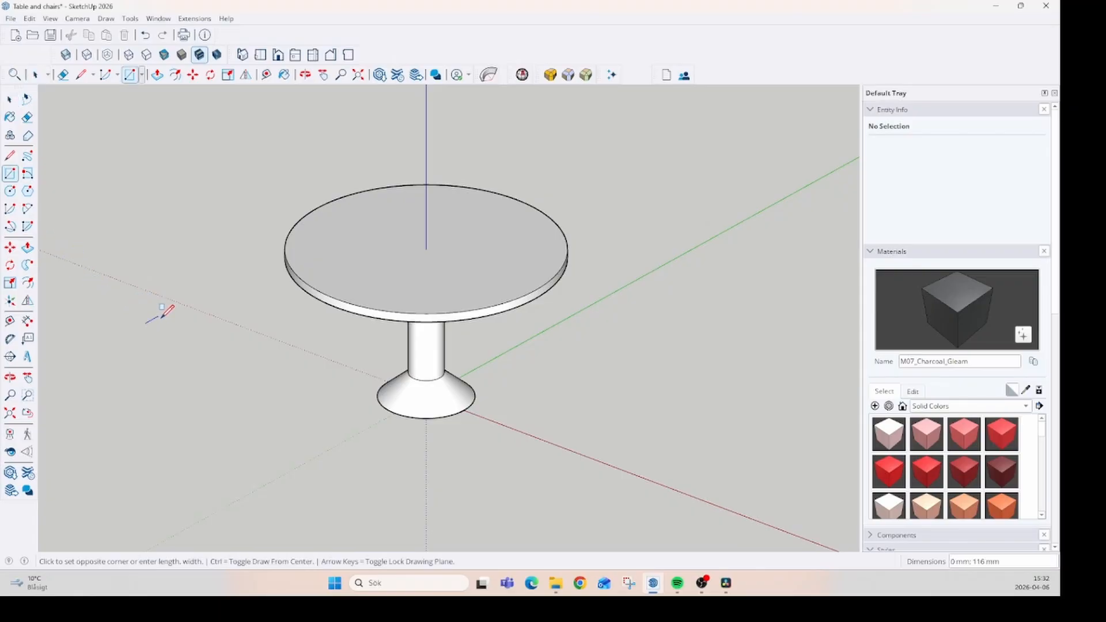
{"action": "left_click", "coordinate": [172, 321]}
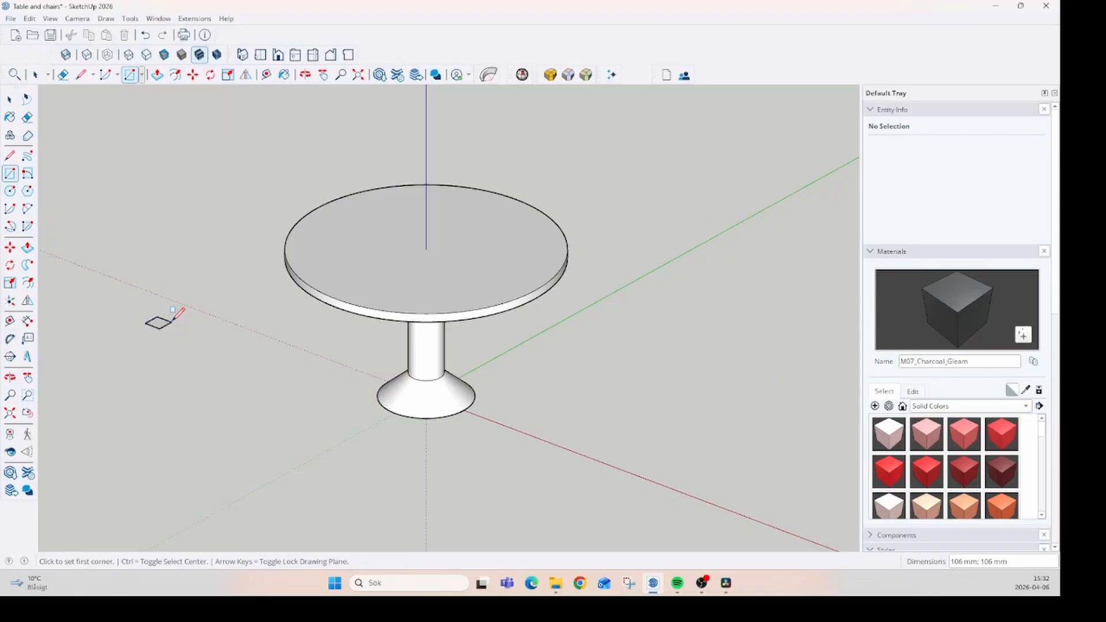
{"action": "type", "text": "50;50"}
{"action": "key", "text": "Return"}
Step: Push/Pull the small square face upward 450 mm to form a chair leg
{"action": "key", "text": "p"}
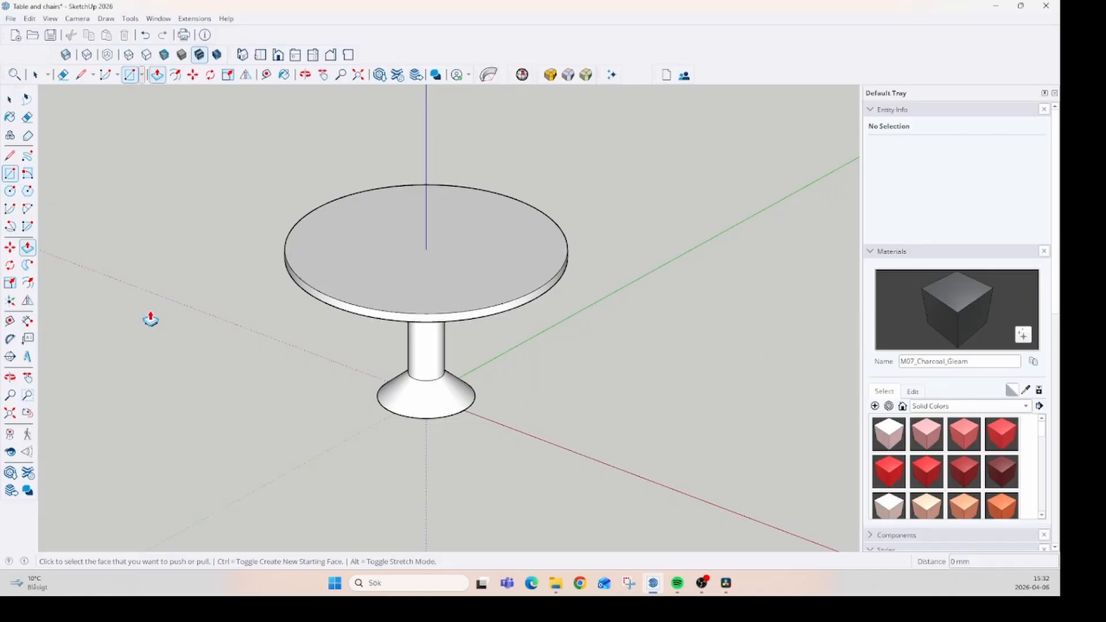
{"action": "scroll", "coordinate": [151, 327], "scroll_direction": "up", "scroll_amount": 3}
{"action": "scroll", "coordinate": [151, 327], "scroll_direction": "up", "scroll_amount": 2}
{"action": "left_click", "coordinate": [152, 327]}
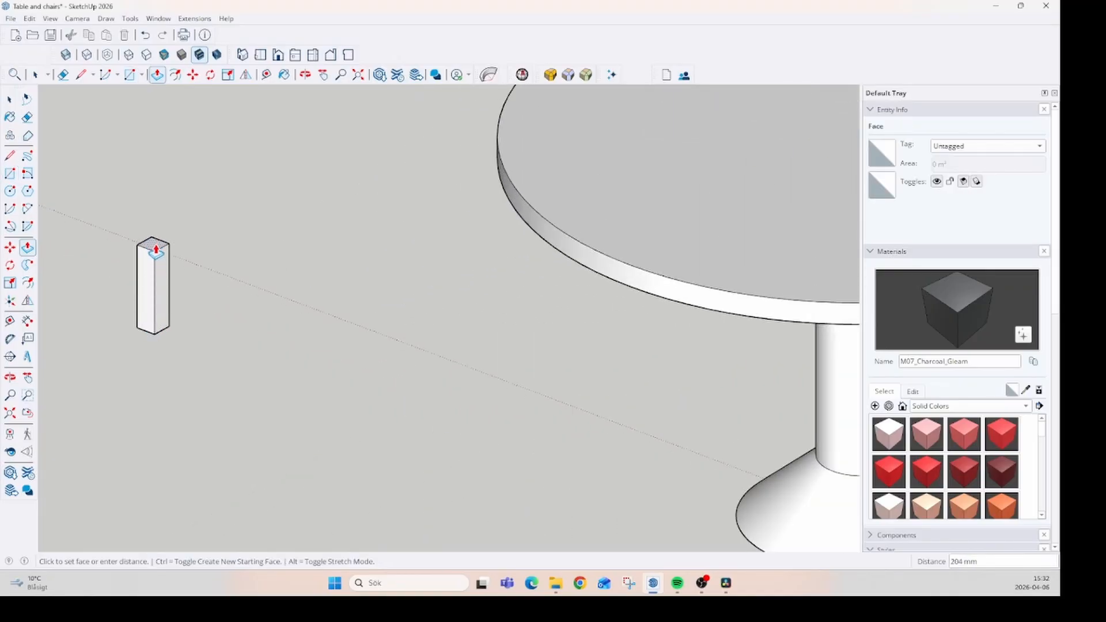
{"action": "type", "text": "450"}
{"action": "key", "text": "Return"}
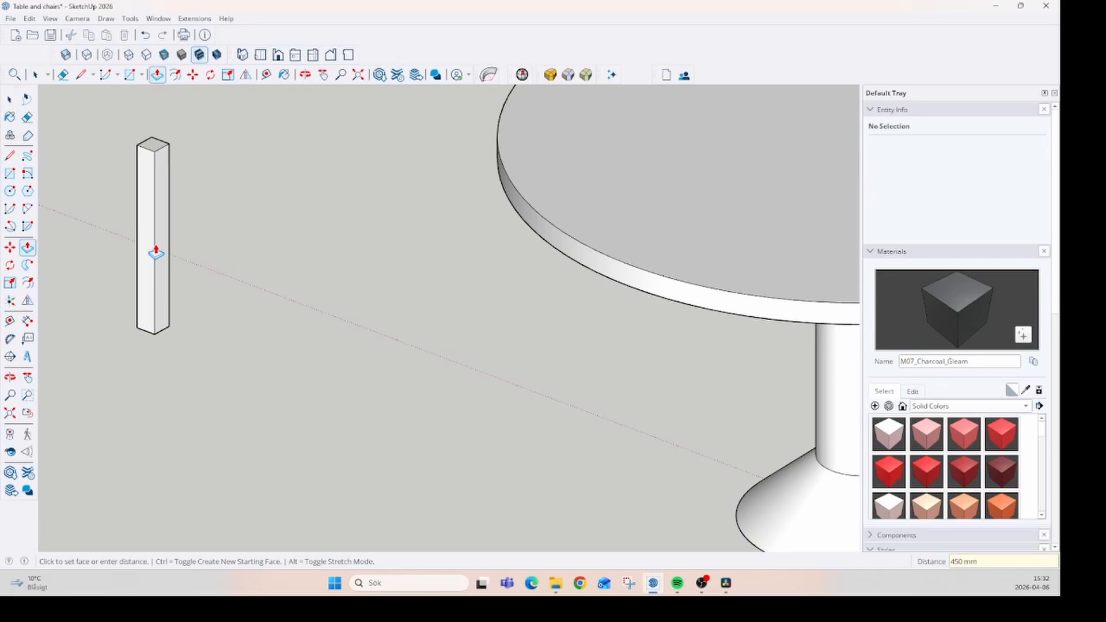
Step: Turn the whole leg into a component with the definition name Chair Leg
{"action": "key", "text": "space"}
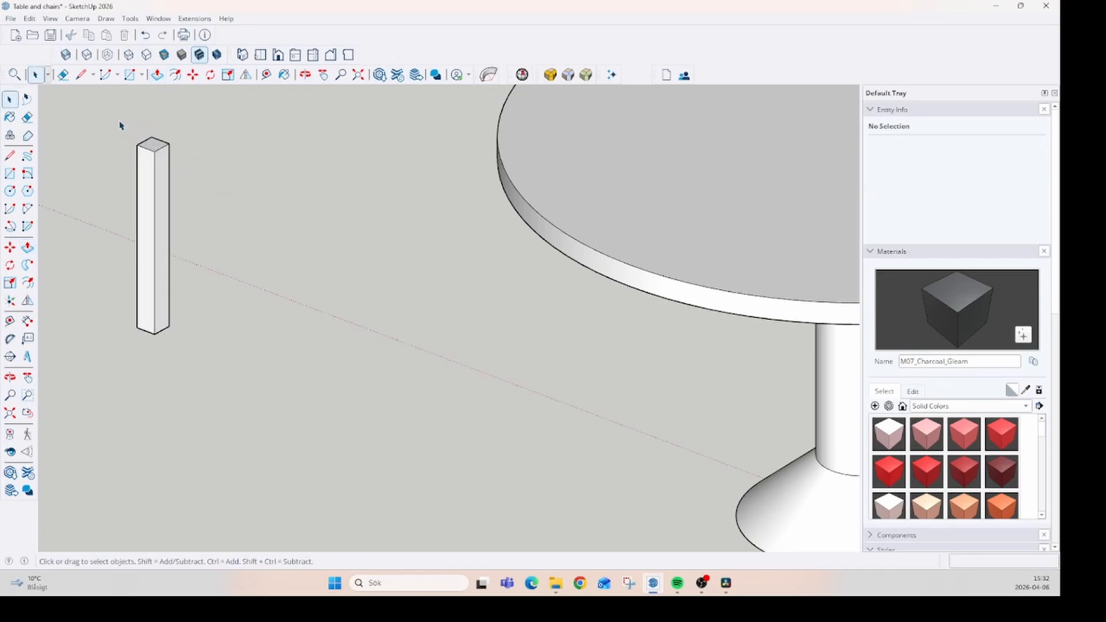
{"action": "left_click_drag", "start_coordinate": [119, 123], "coordinate": [241, 384]}
{"action": "right_click", "coordinate": [155, 259]}
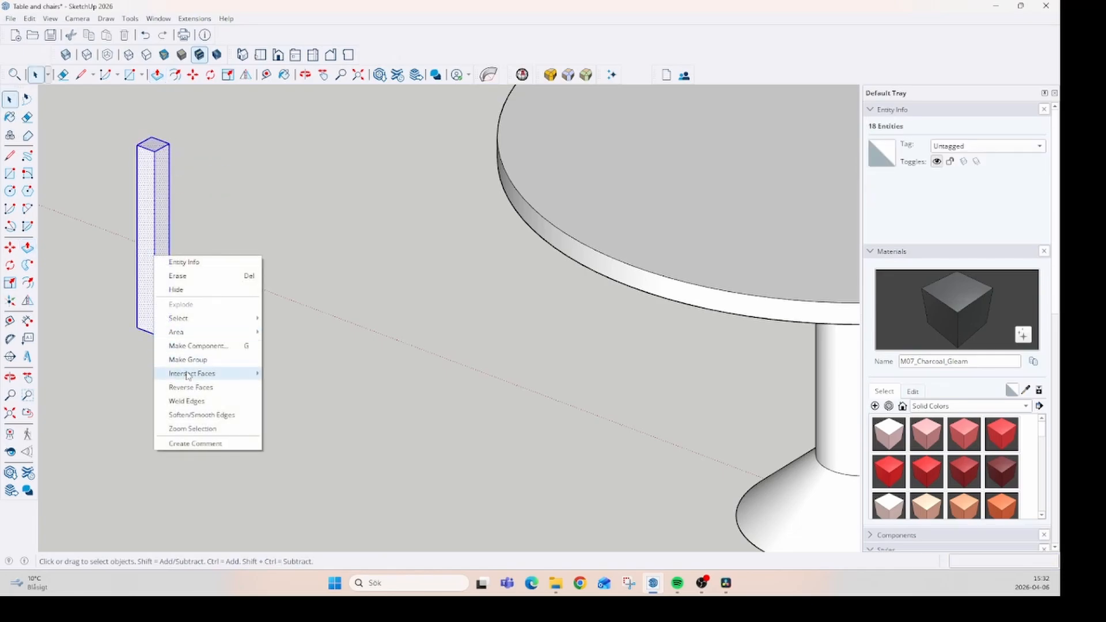
{"action": "left_click", "coordinate": [196, 345]}
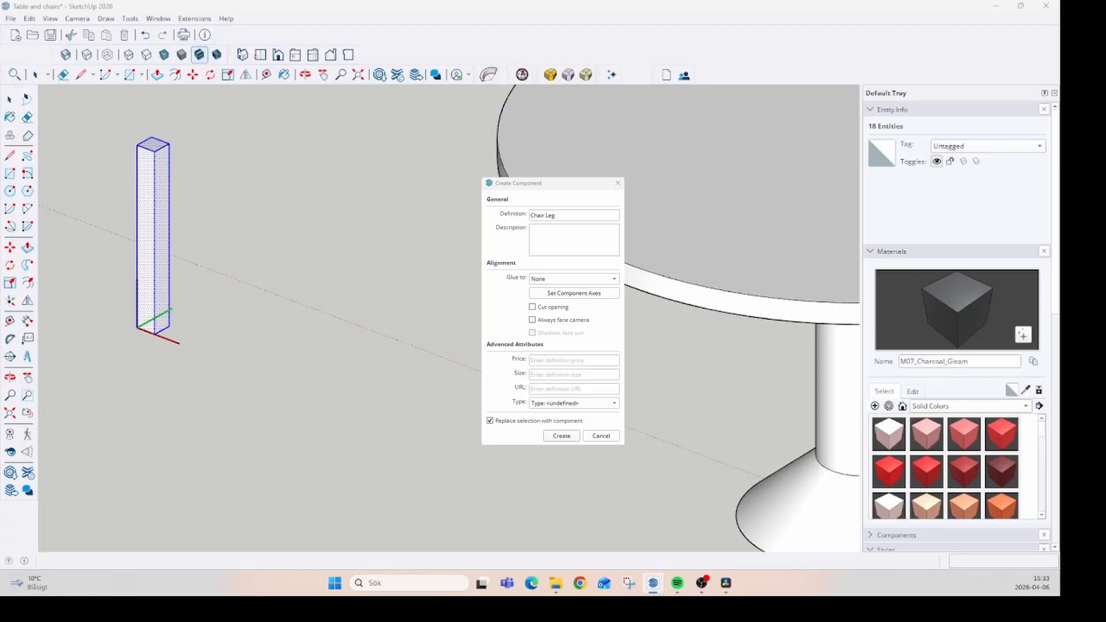
{"action": "key", "text": "Return"}
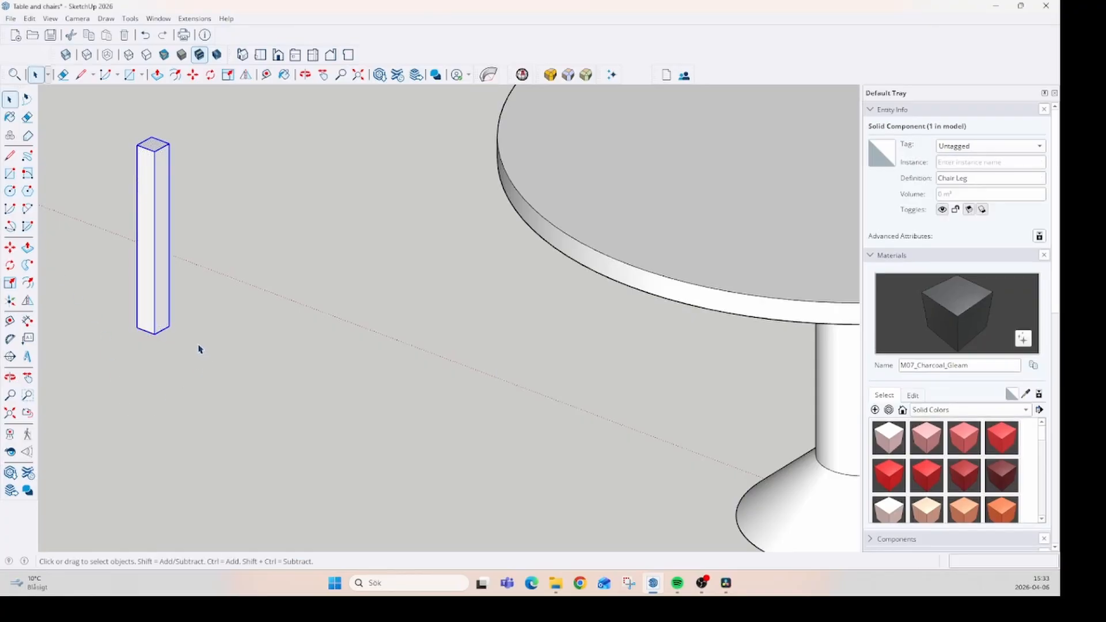
Step: Copy the Chair Leg component 400 mm along the green axis with Move
{"action": "key", "text": "m"}
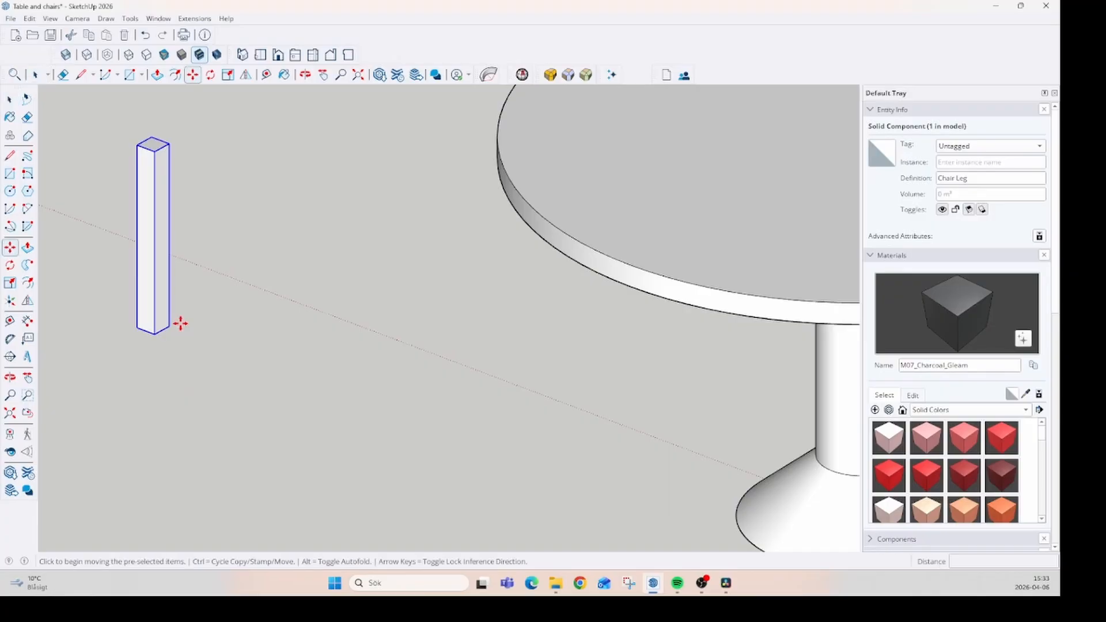
{"action": "key", "text": "ctrl"}
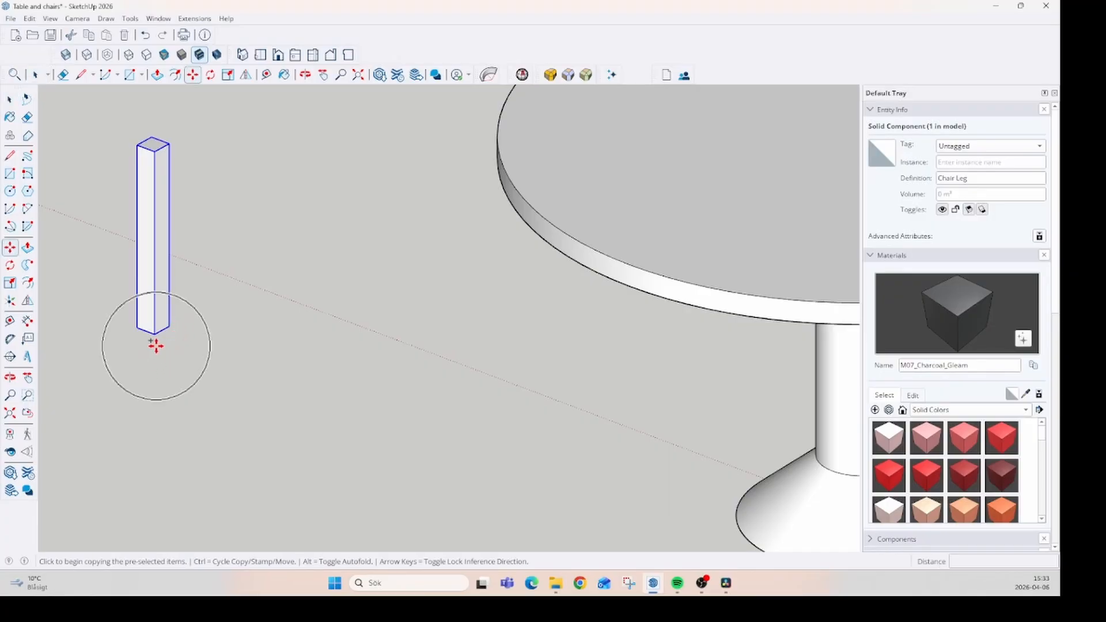
{"action": "left_click", "coordinate": [156, 345]}
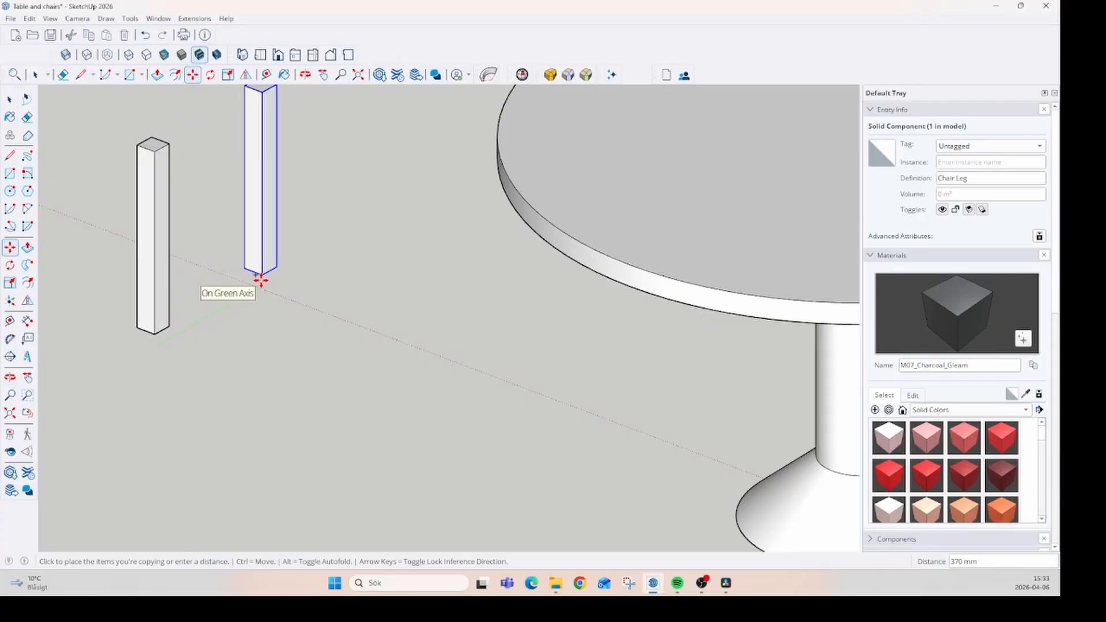
{"action": "left_click", "coordinate": [255, 281]}
{"action": "type", "text": "4"}
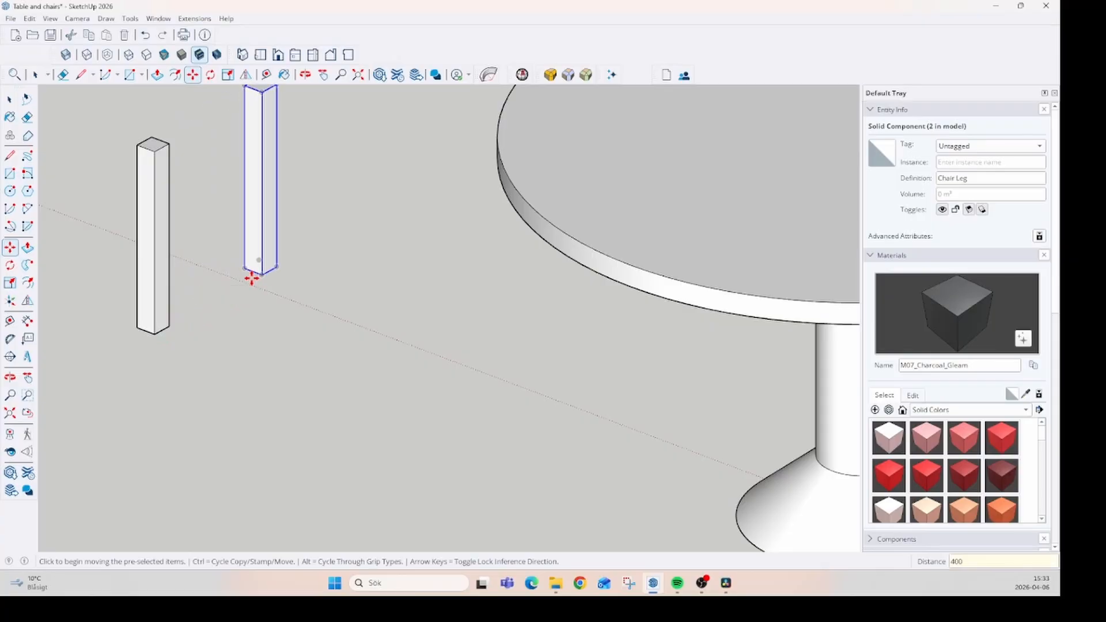
{"action": "type", "text": "00"}
{"action": "key", "text": "Return"}
{"action": "key", "text": "space"}
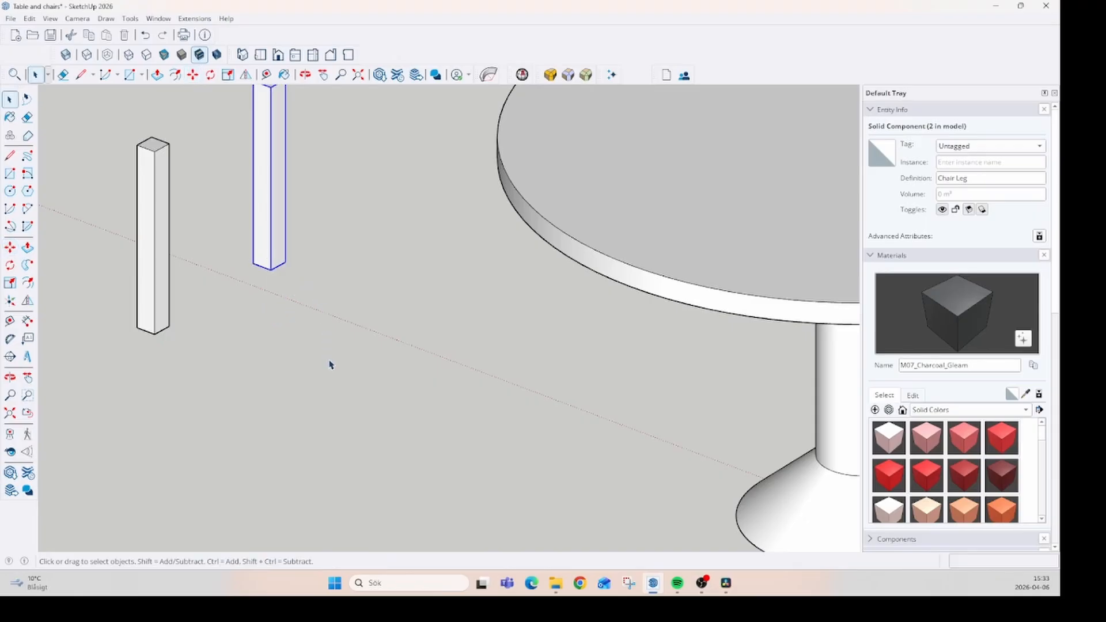
Step: Copy both chair legs together 450 mm along the red axis toward the table
{"action": "left_click_drag", "start_coordinate": [349, 363], "coordinate": [128, 207]}
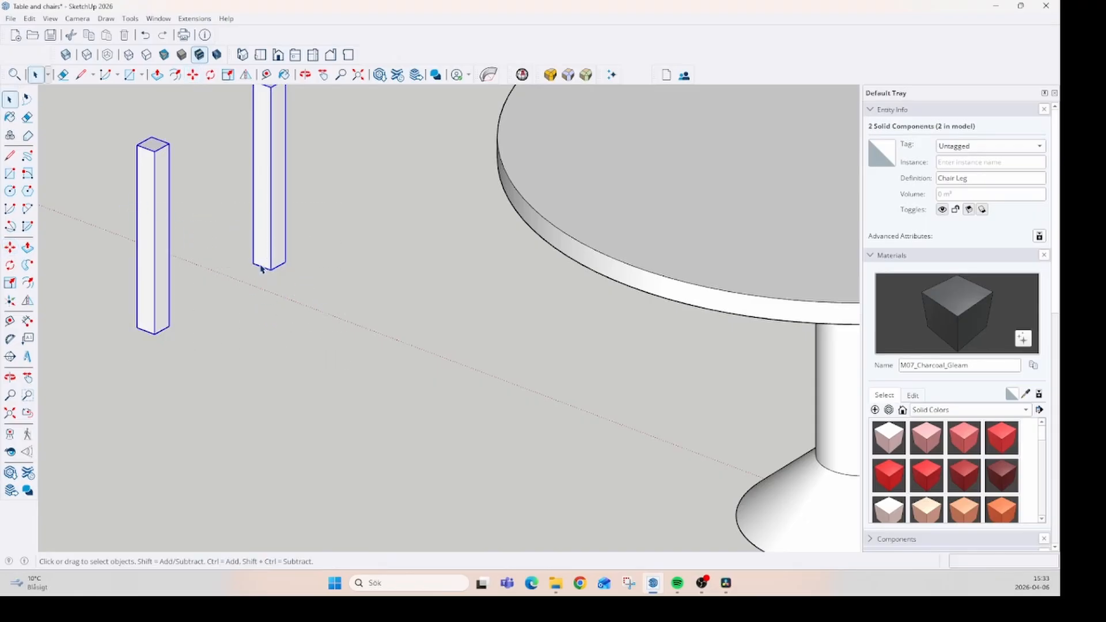
{"action": "key", "text": "m"}
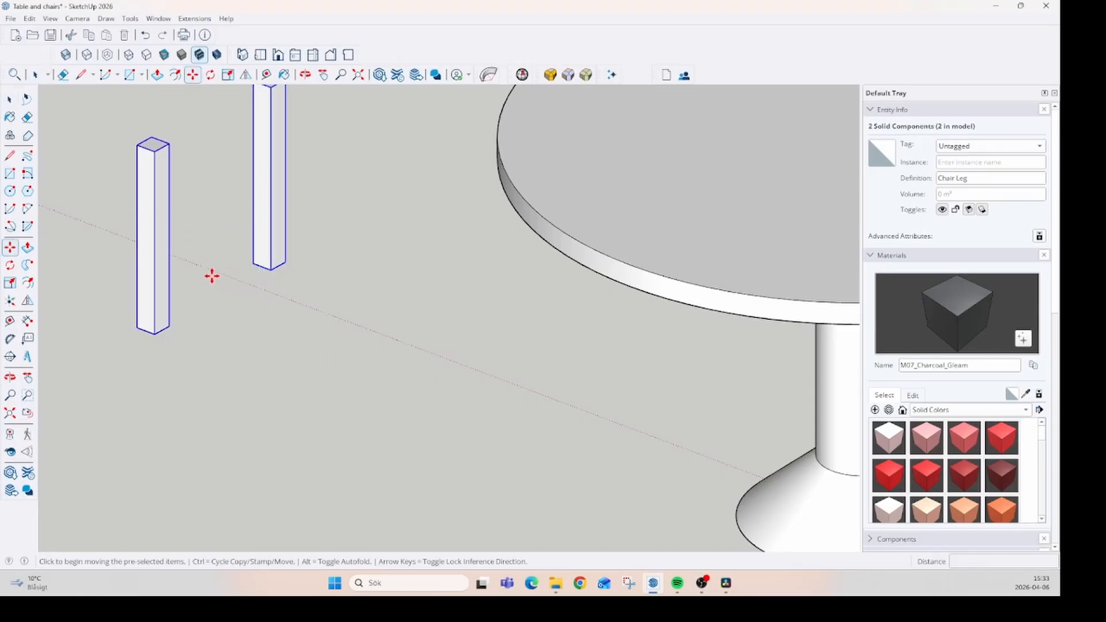
{"action": "key", "text": "ctrl"}
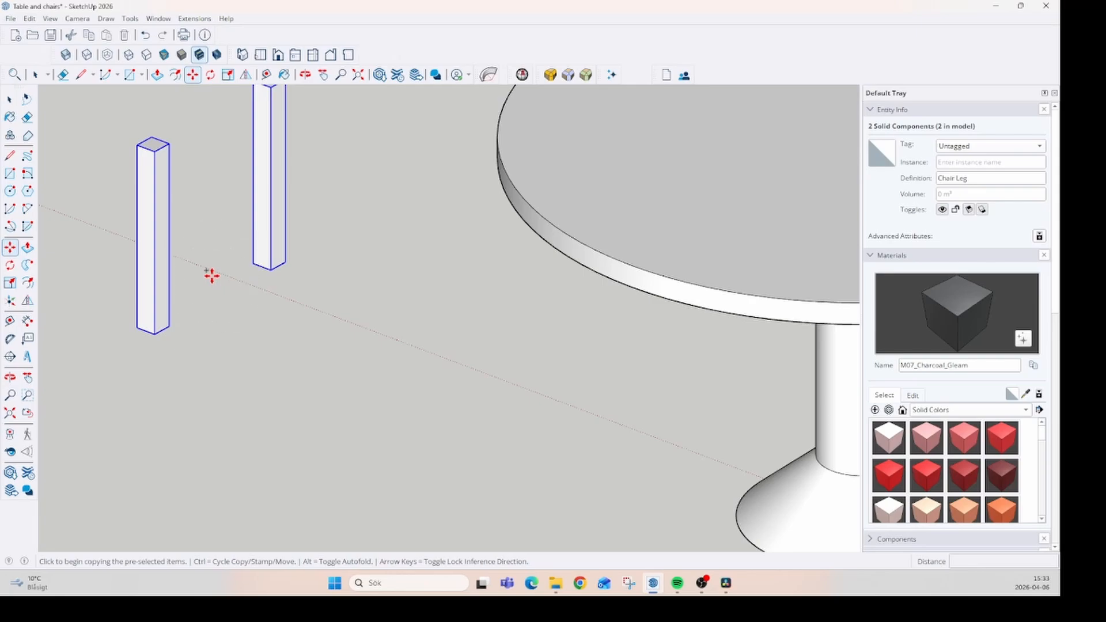
{"action": "left_click", "coordinate": [211, 275]}
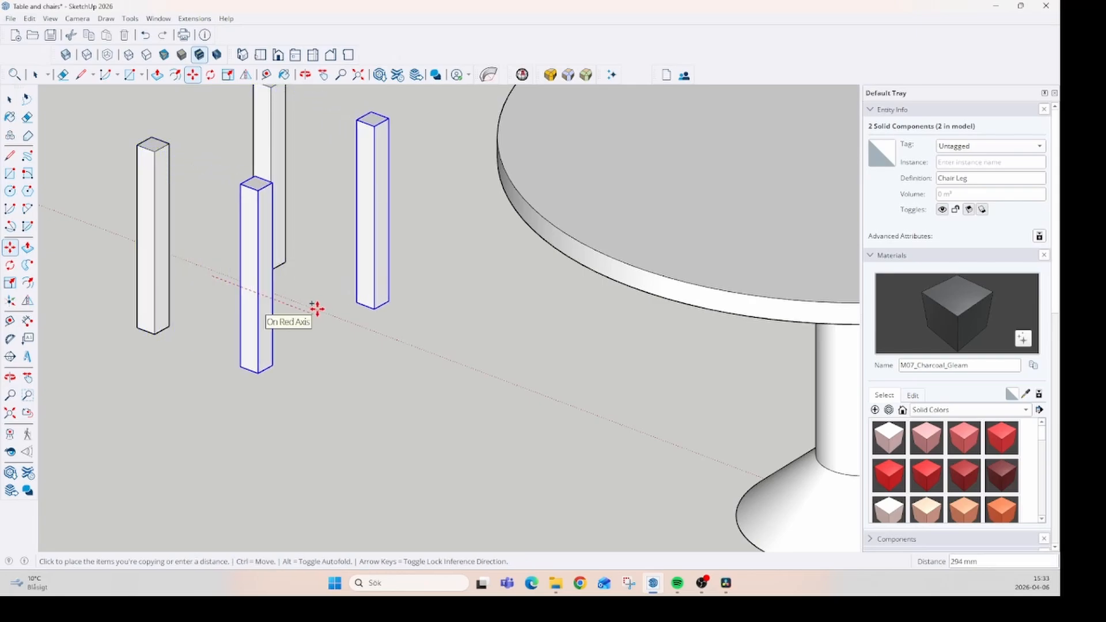
{"action": "type", "text": "4"}
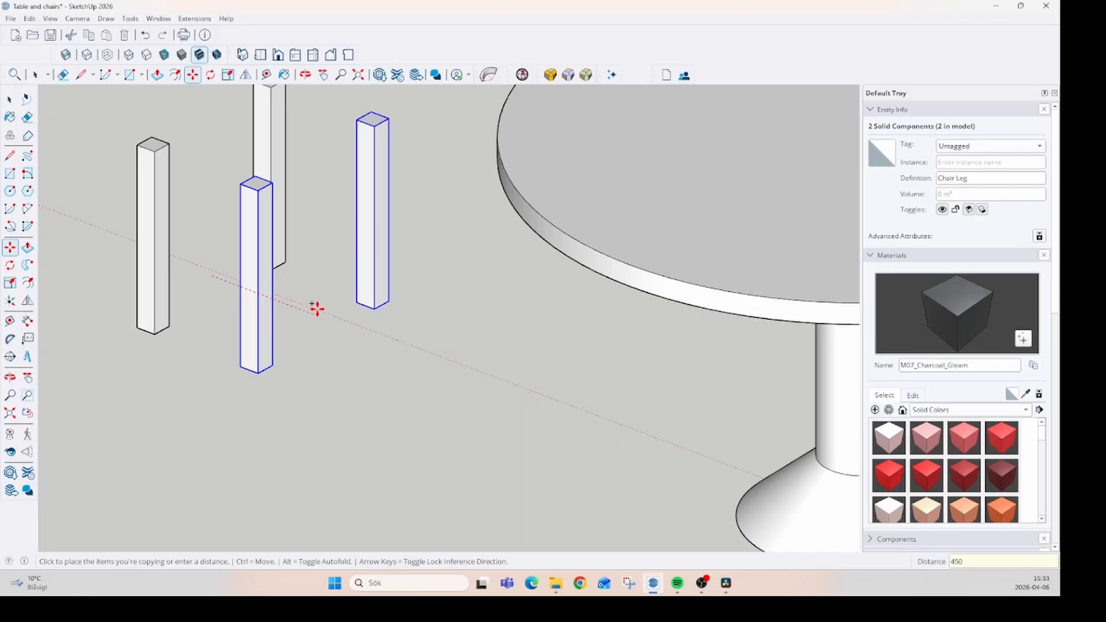
{"action": "type", "text": "50"}
{"action": "key", "text": "Return"}
{"action": "scroll", "coordinate": [316, 309], "scroll_direction": "down", "scroll_amount": 5}
{"action": "middle_click_drag", "start_coordinate": [210, 328], "coordinate": [410, 286]}
{"action": "middle_click_drag", "start_coordinate": [392, 331], "coordinate": [294, 365]}
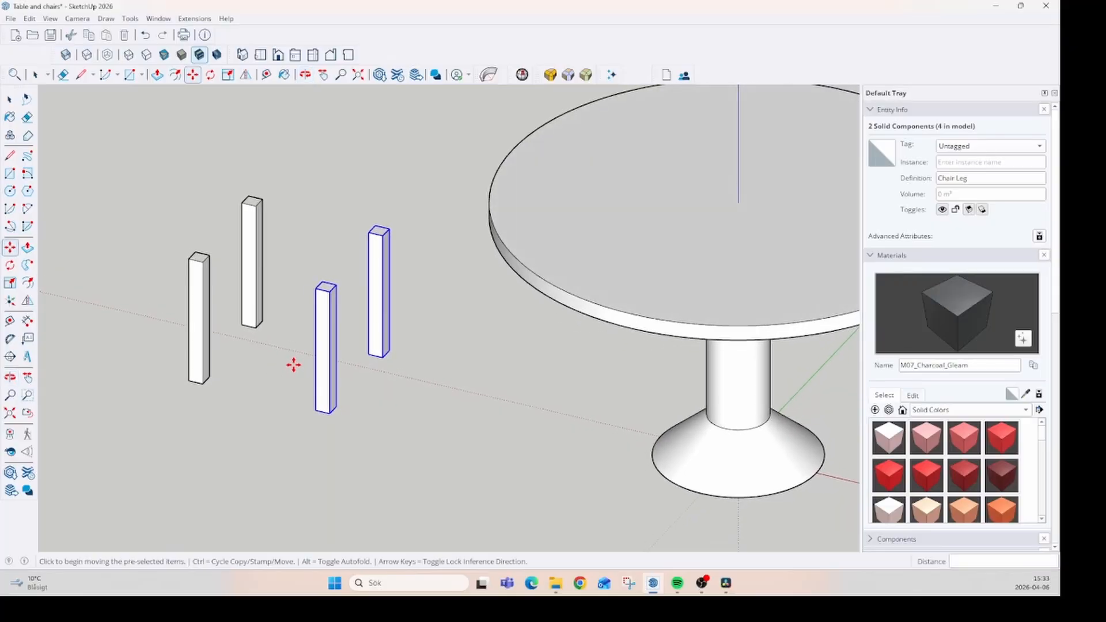
Step: Draw a 450 by 500 mm seat rectangle across the four leg tops and Push/Pull it up about 41 mm
{"action": "key", "text": "r"}
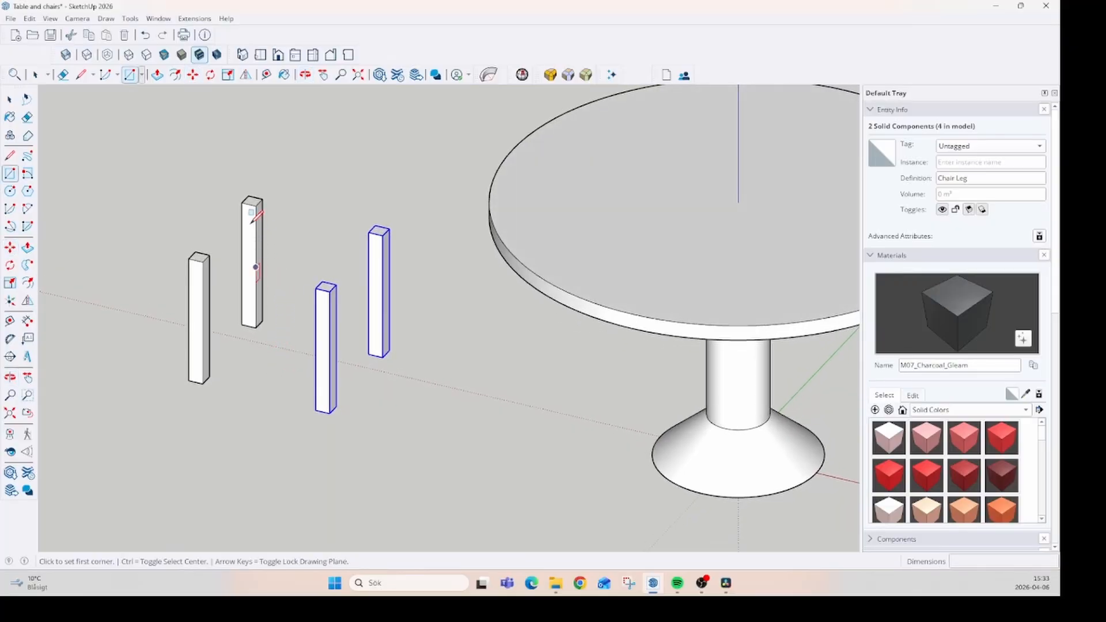
{"action": "left_click", "coordinate": [189, 258]}
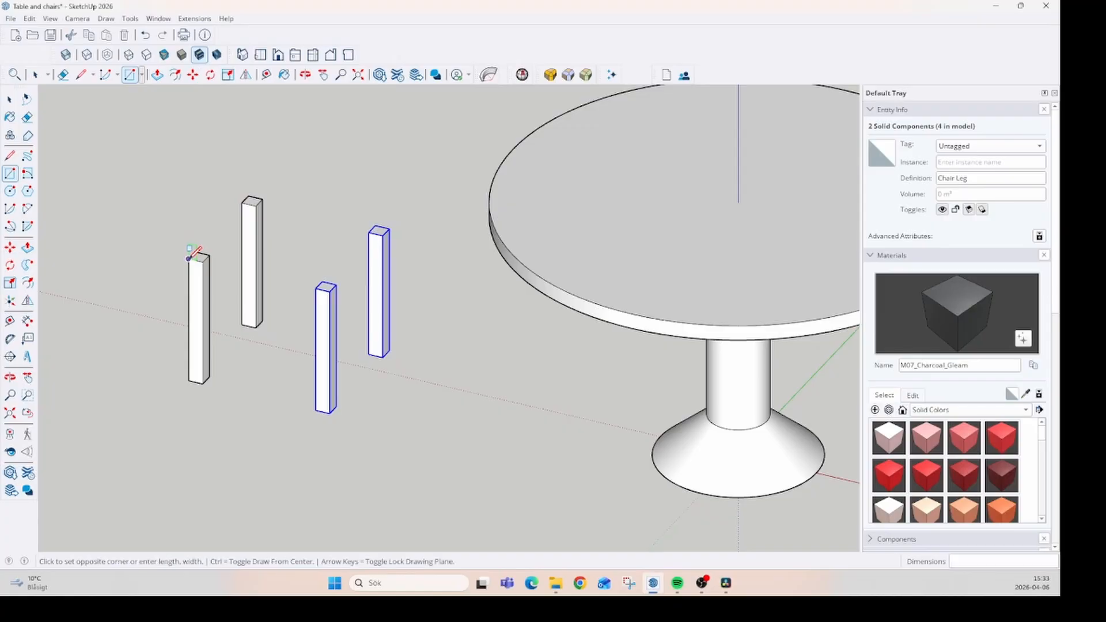
{"action": "left_click", "coordinate": [390, 228]}
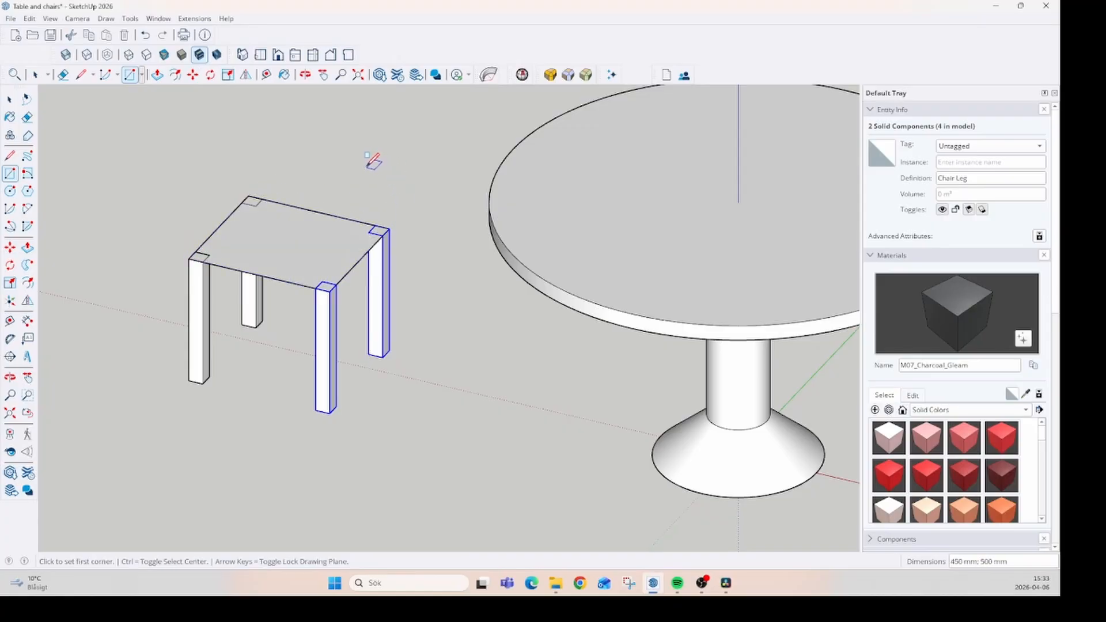
{"action": "key", "text": "p"}
{"action": "left_click", "coordinate": [299, 253]}
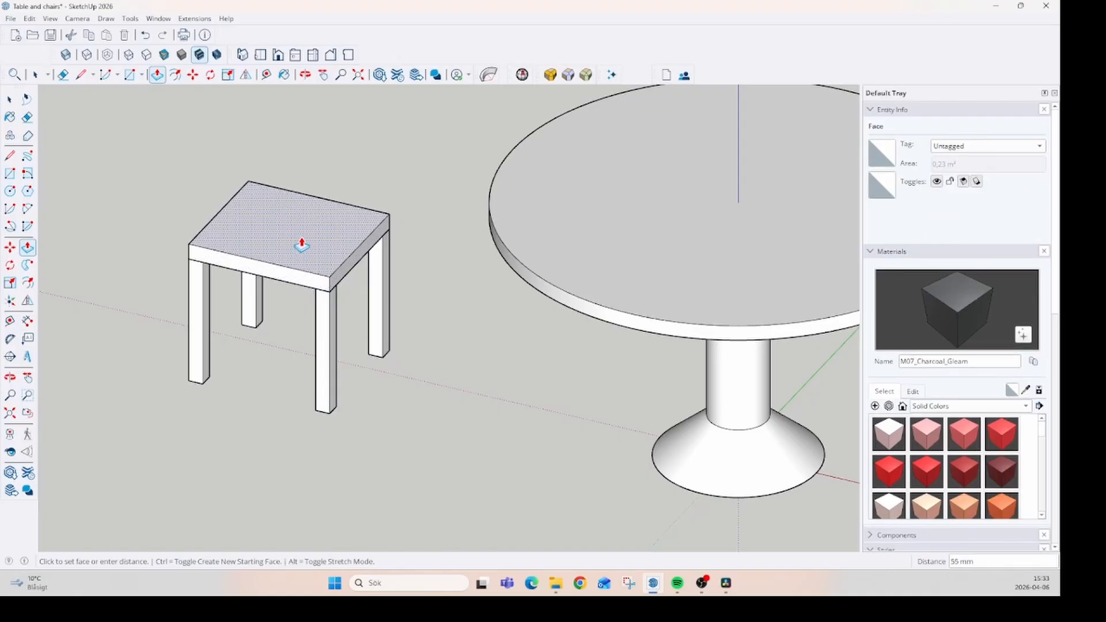
{"action": "left_click", "coordinate": [308, 249]}
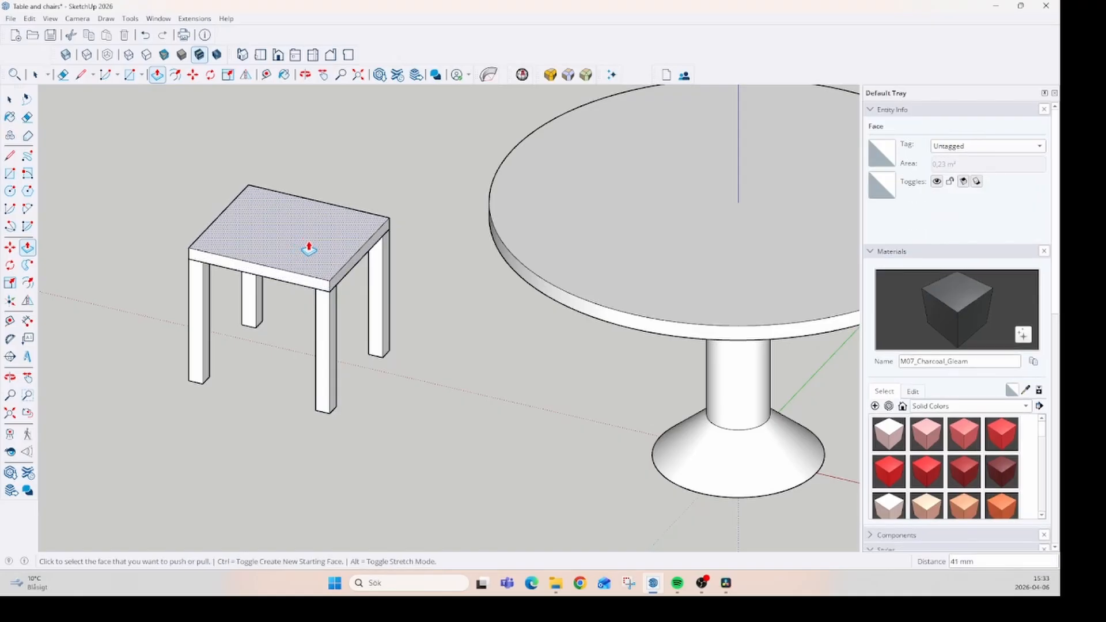
Step: Select all of the seat's connected geometry and make it a group
{"action": "key", "text": "space"}
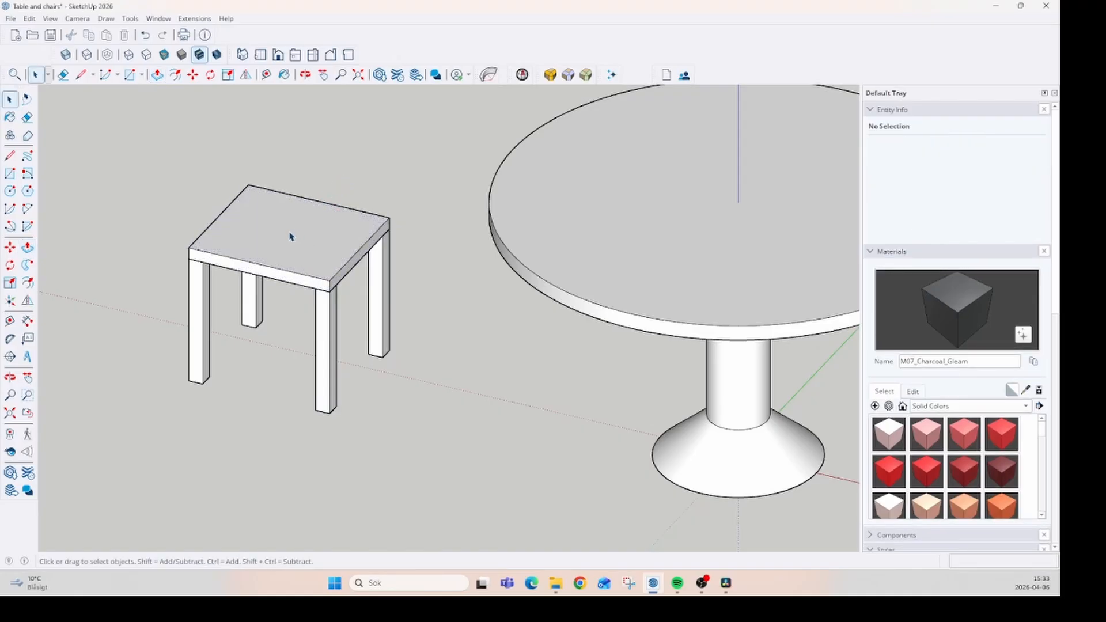
{"action": "triple_click", "coordinate": [291, 237]}
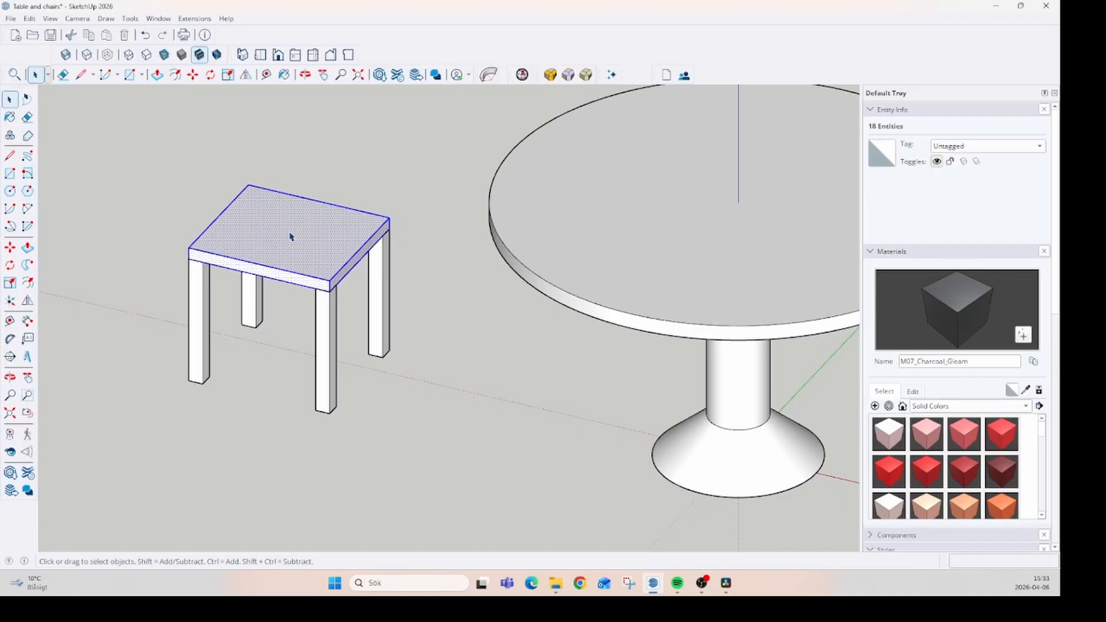
{"action": "right_click", "coordinate": [291, 236]}
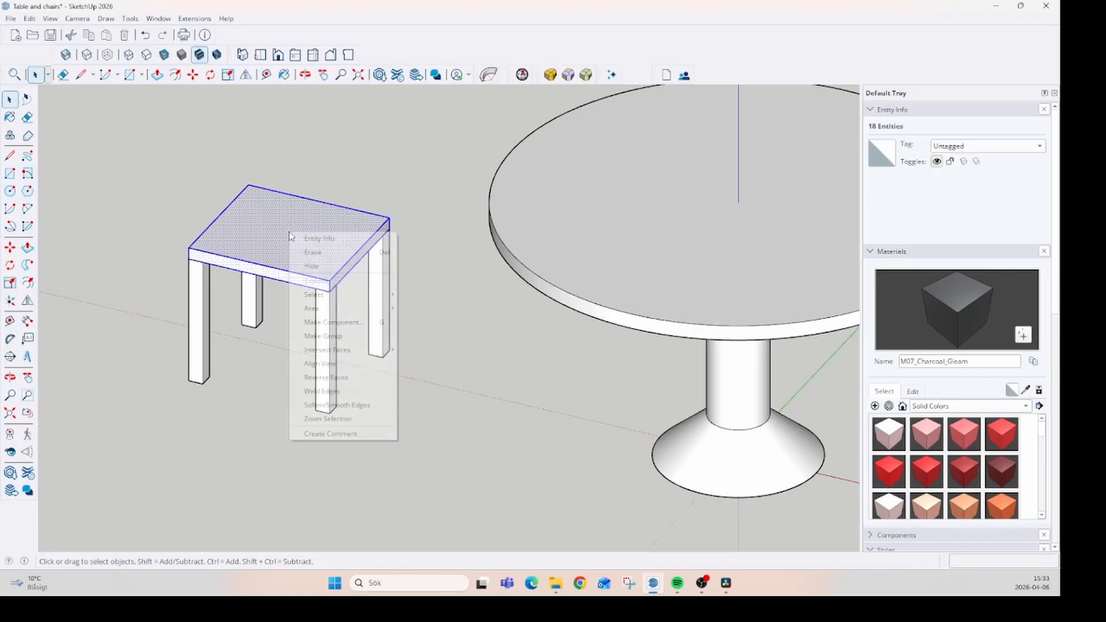
{"action": "left_click", "coordinate": [348, 343]}
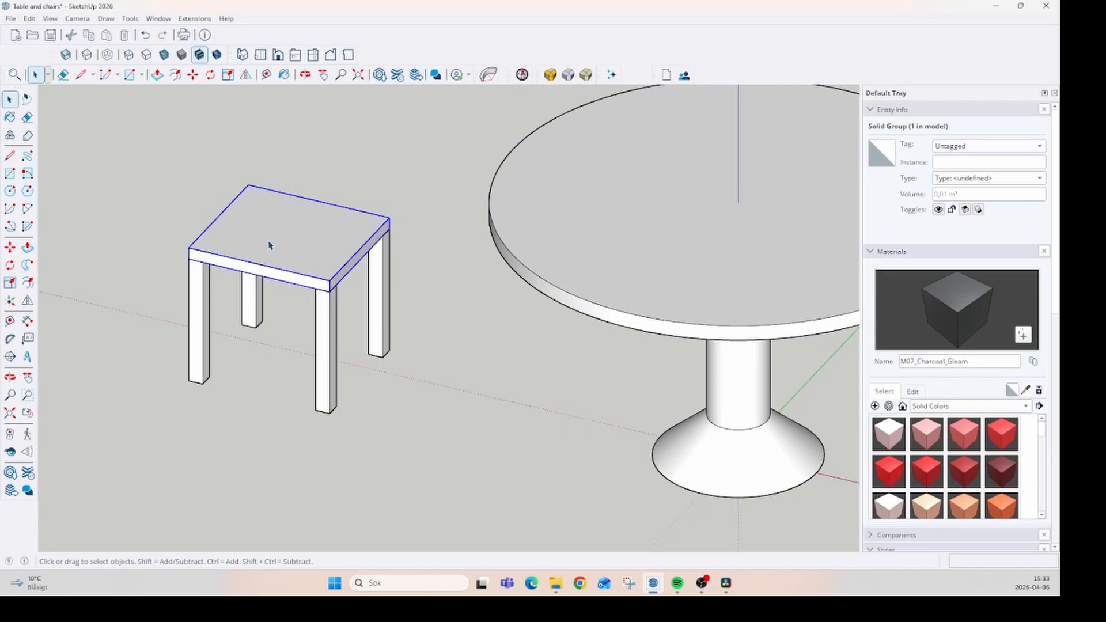
Step: Draw a backrest strip about 32 by 450 mm along the seat's edge farthest from the table
{"action": "key", "text": "r"}
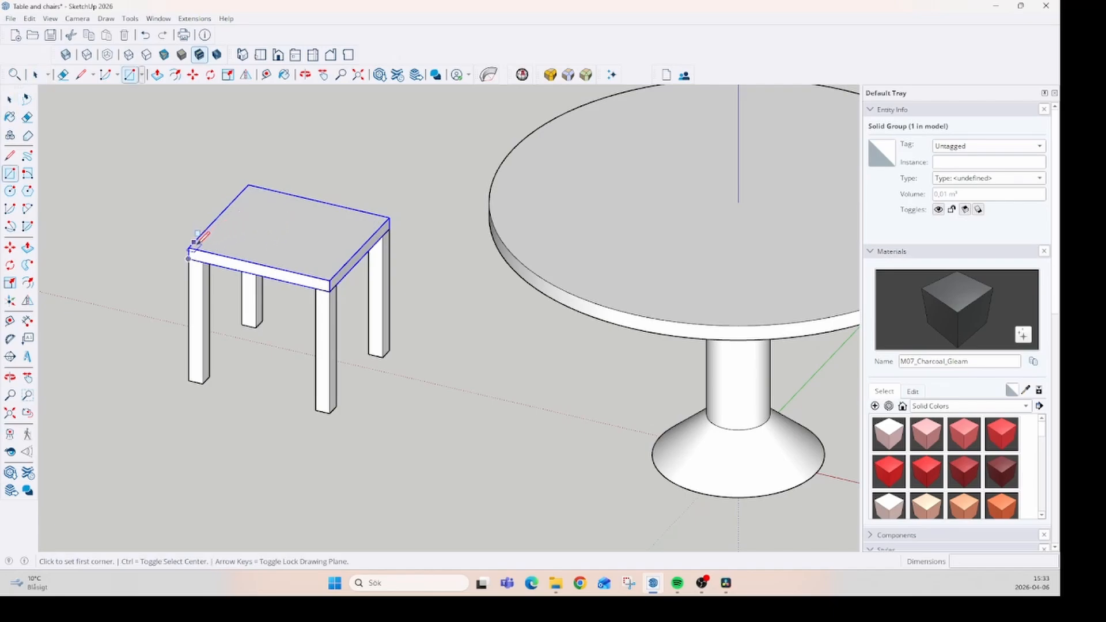
{"action": "left_click", "coordinate": [189, 248]}
{"action": "scroll", "coordinate": [262, 184], "scroll_direction": "up", "scroll_amount": 4}
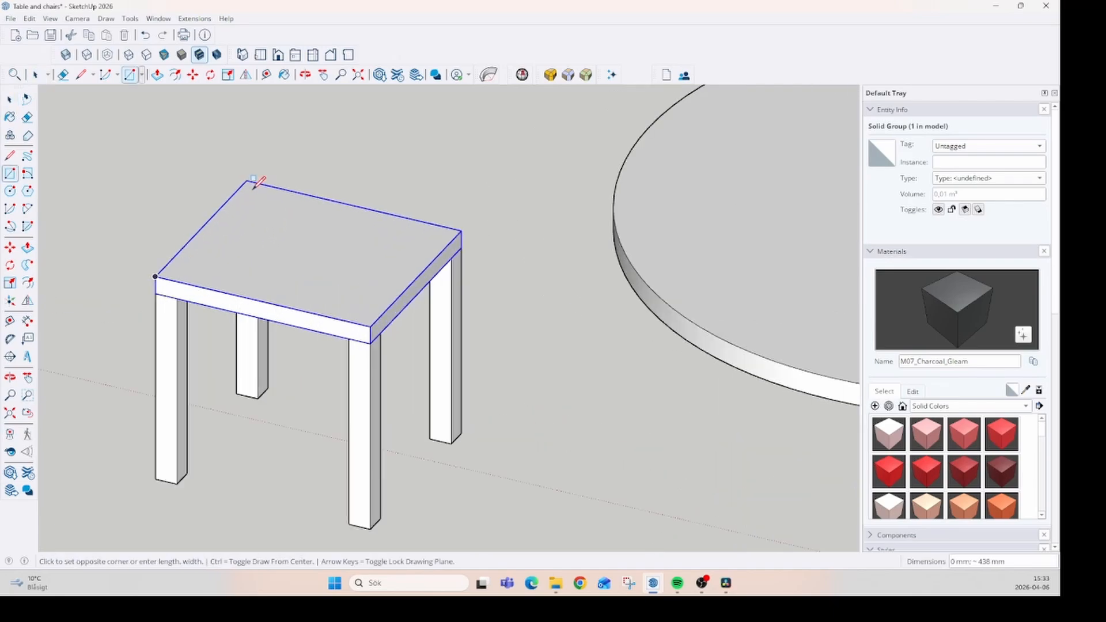
{"action": "left_click", "coordinate": [263, 183]}
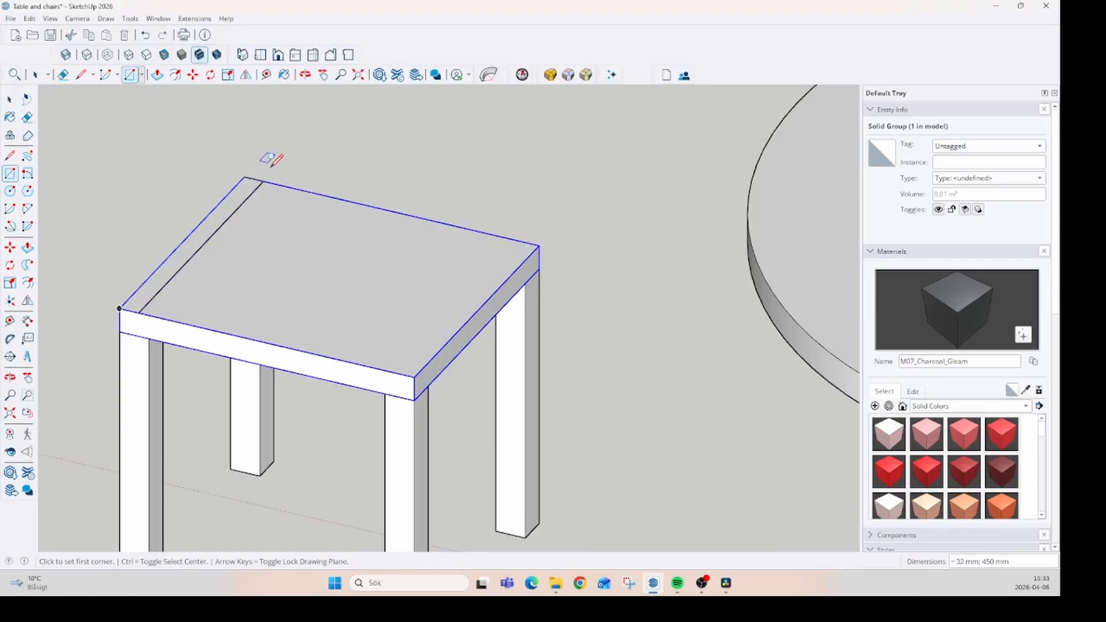
Step: Push/Pull the narrow strip up about 594 mm to form the chair's backrest
{"action": "key", "text": "p"}
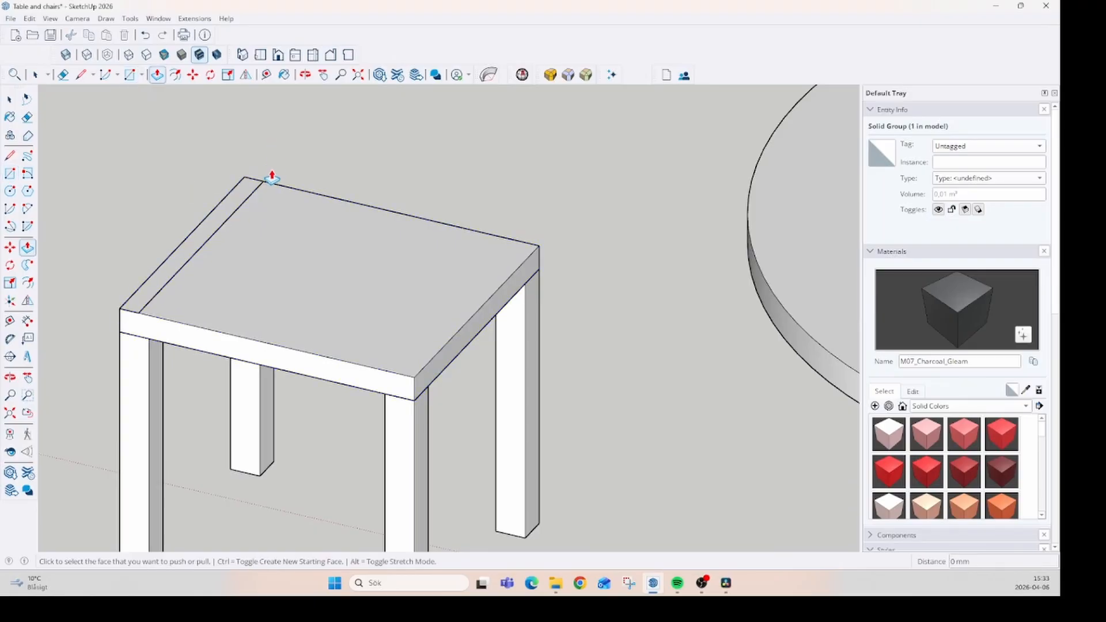
{"action": "left_click", "coordinate": [227, 212]}
{"action": "scroll", "coordinate": [228, 231], "scroll_direction": "down", "scroll_amount": 6}
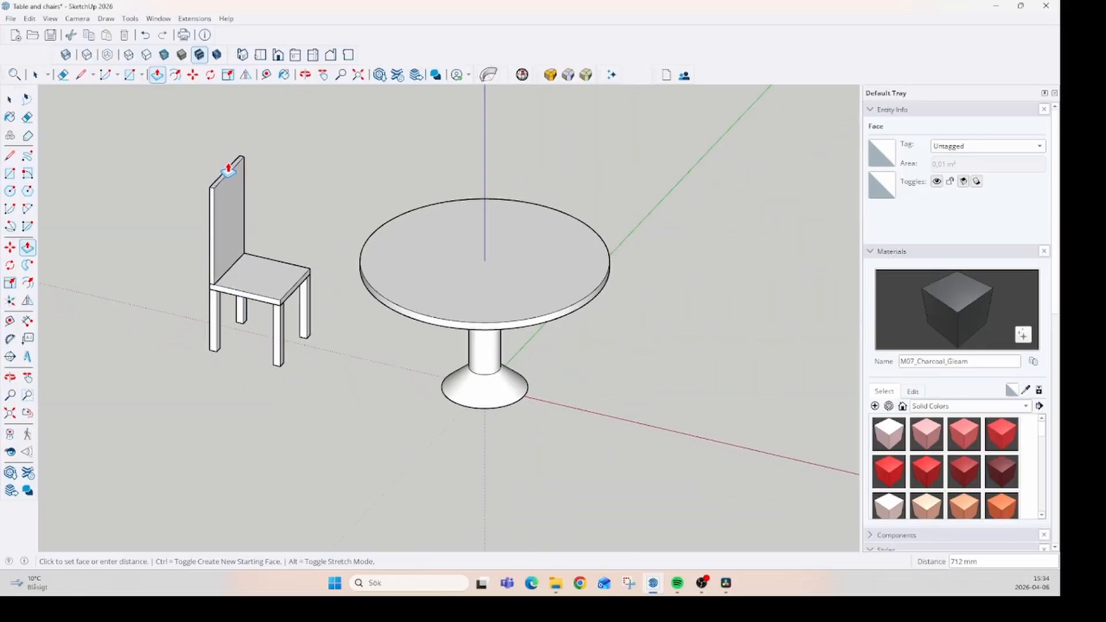
{"action": "left_click", "coordinate": [231, 165]}
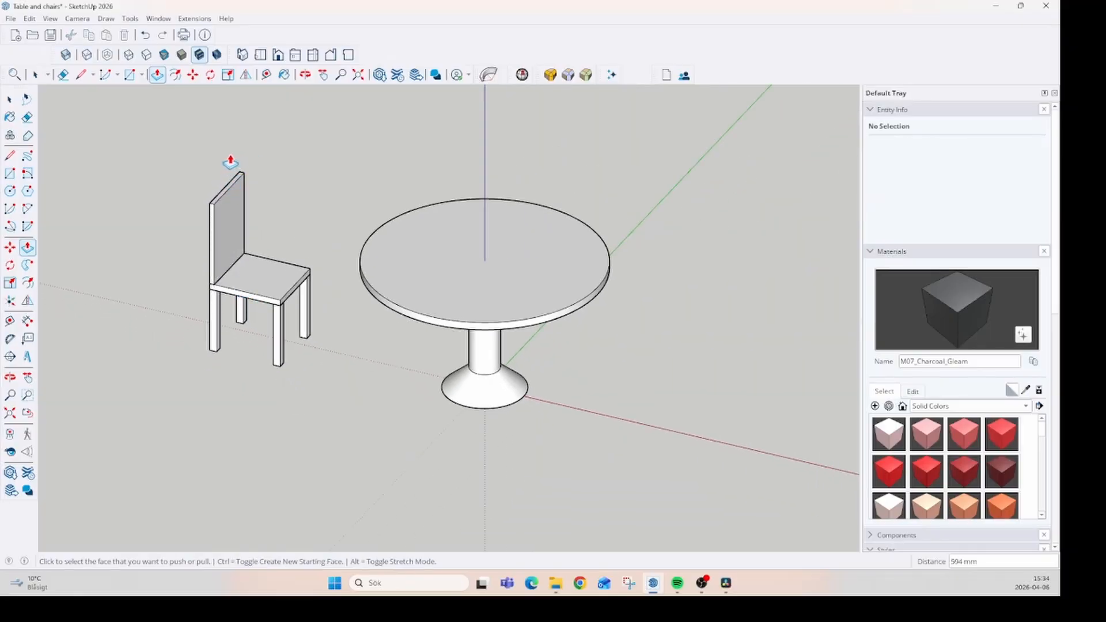
Step: Select the legs, seat and backrest together and make the whole chair one group
{"action": "key", "text": "space"}
{"action": "left_click_drag", "start_coordinate": [171, 151], "coordinate": [340, 425]}
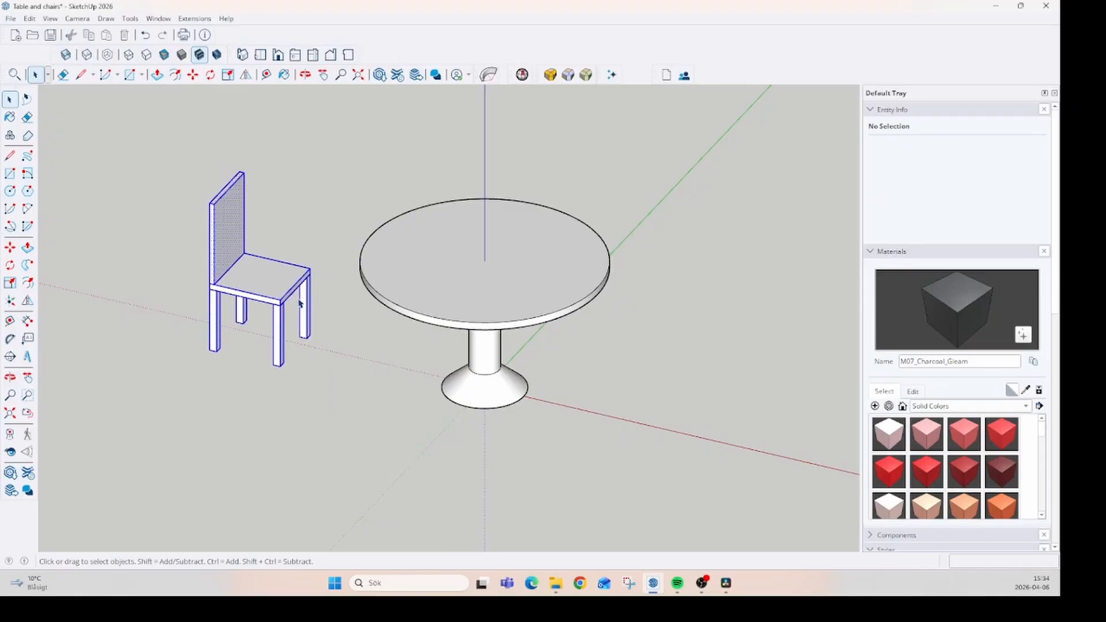
{"action": "right_click", "coordinate": [256, 275]}
{"action": "left_click", "coordinate": [291, 391]}
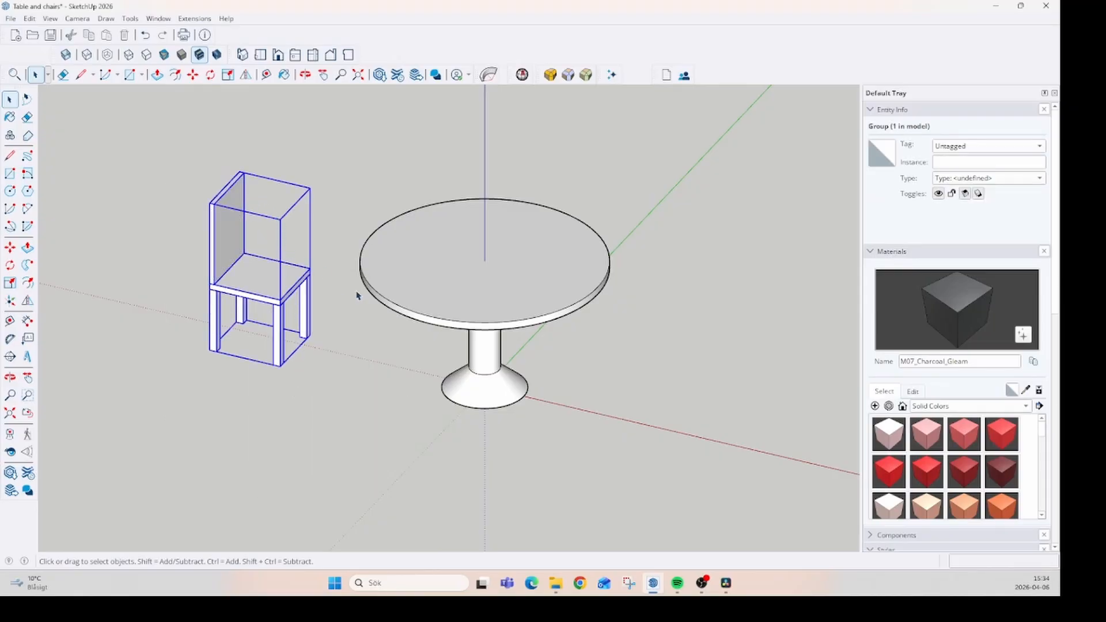
Step: Move the chair group about 96 mm along the green axis to centre it on the round table
{"action": "middle_click_drag", "start_coordinate": [428, 406], "coordinate": [91, 481]}
{"action": "scroll", "coordinate": [243, 481], "scroll_direction": "down", "scroll_amount": 3}
{"action": "scroll", "coordinate": [555, 276], "scroll_direction": "up", "scroll_amount": 3}
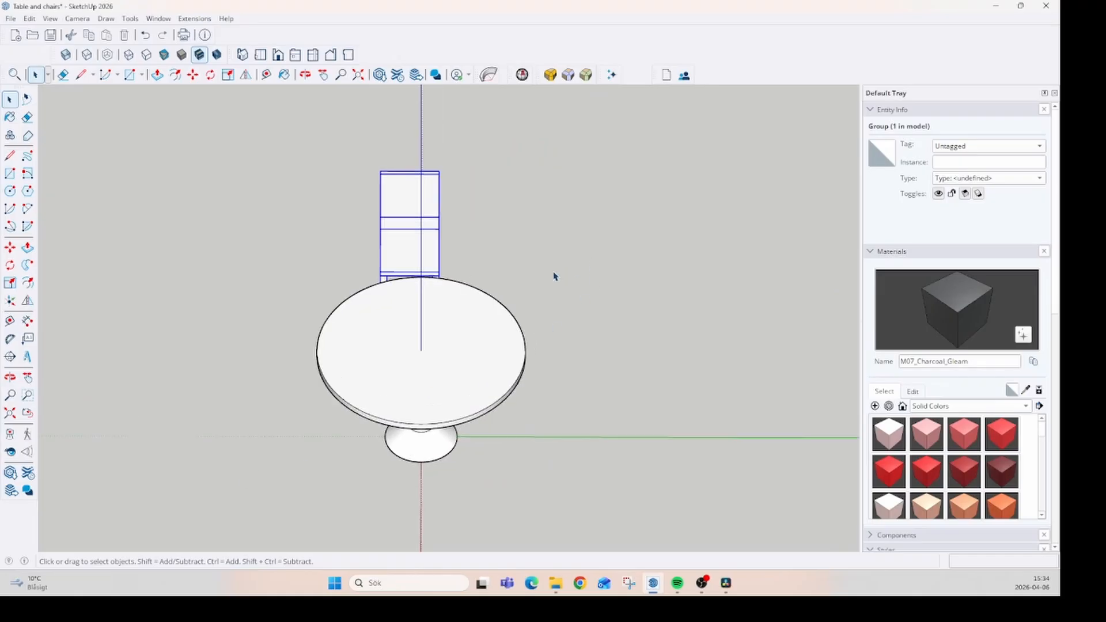
{"action": "key", "text": "m"}
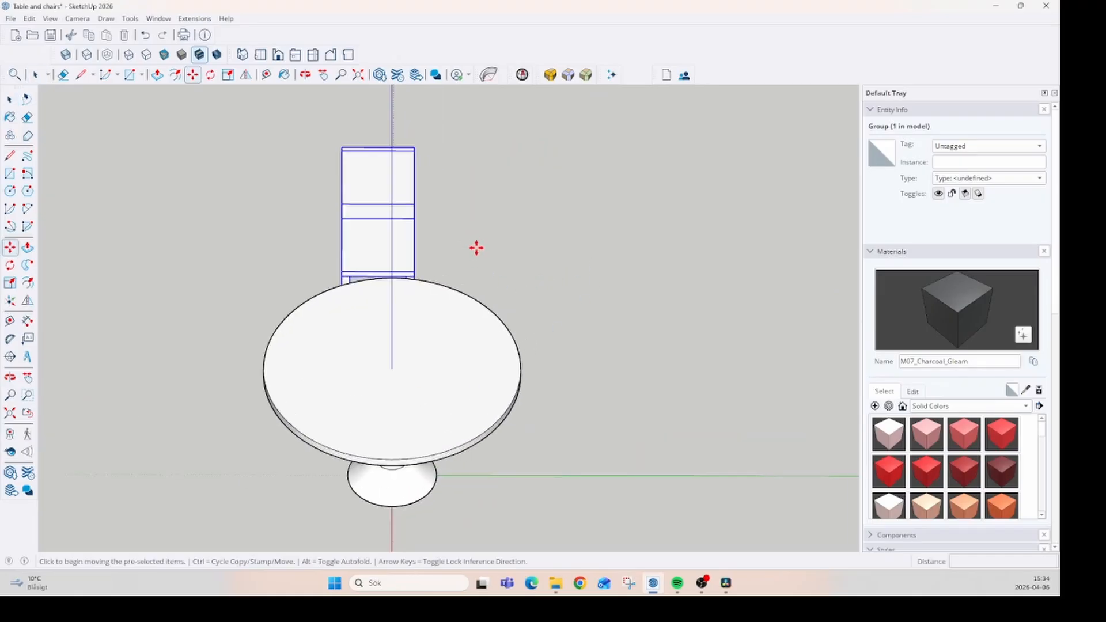
{"action": "left_click", "coordinate": [476, 247]}
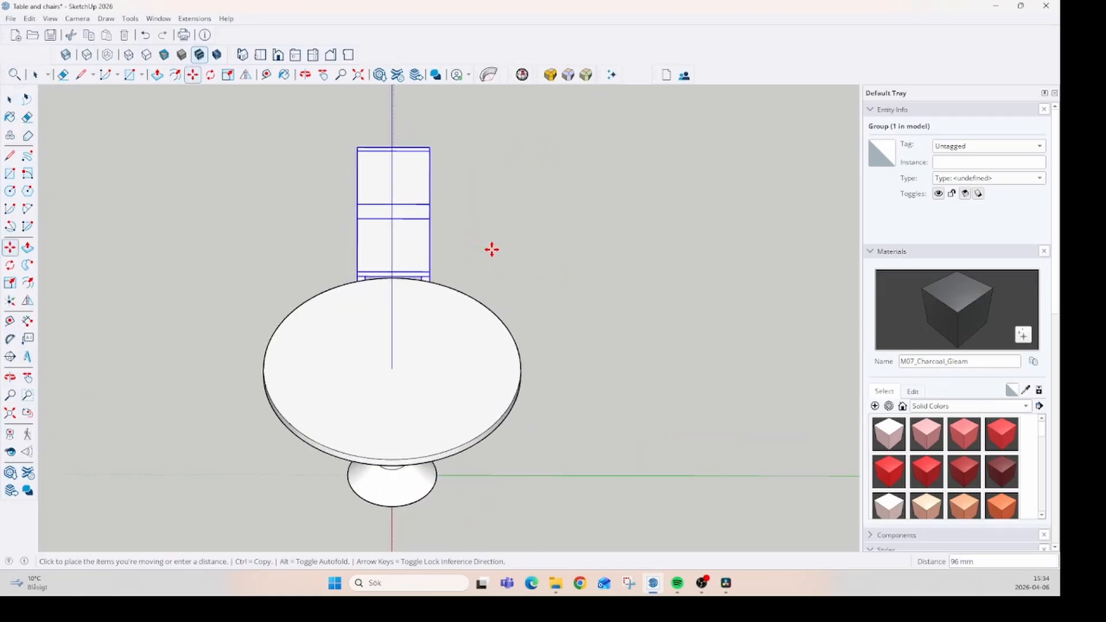
{"action": "left_click", "coordinate": [491, 249]}
Step: Move the chair group along the red axis until its seat is partly under the table top, and deselect it
{"action": "middle_click_drag", "start_coordinate": [161, 304], "coordinate": [565, 213]}
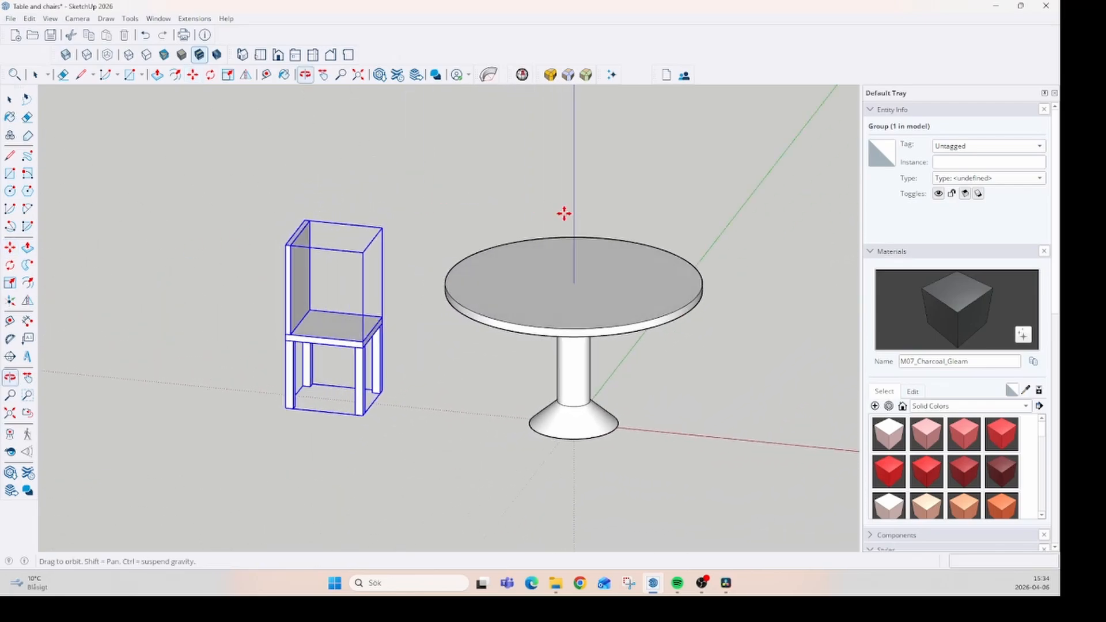
{"action": "key", "text": "m"}
{"action": "left_click", "coordinate": [441, 433]}
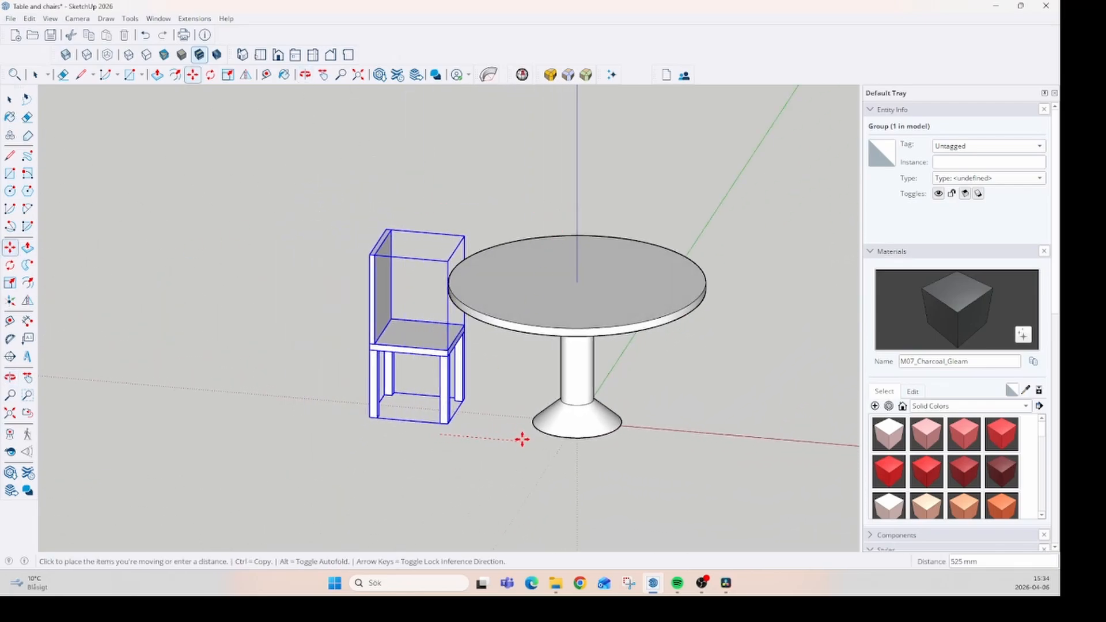
{"action": "left_click", "coordinate": [559, 444]}
{"action": "middle_click_drag", "start_coordinate": [562, 312], "coordinate": [139, 470]}
{"action": "scroll", "coordinate": [109, 134], "scroll_direction": "down", "scroll_amount": 3}
{"action": "middle_click_drag", "start_coordinate": [287, 216], "coordinate": [382, 222]}
{"action": "key", "text": "space"}
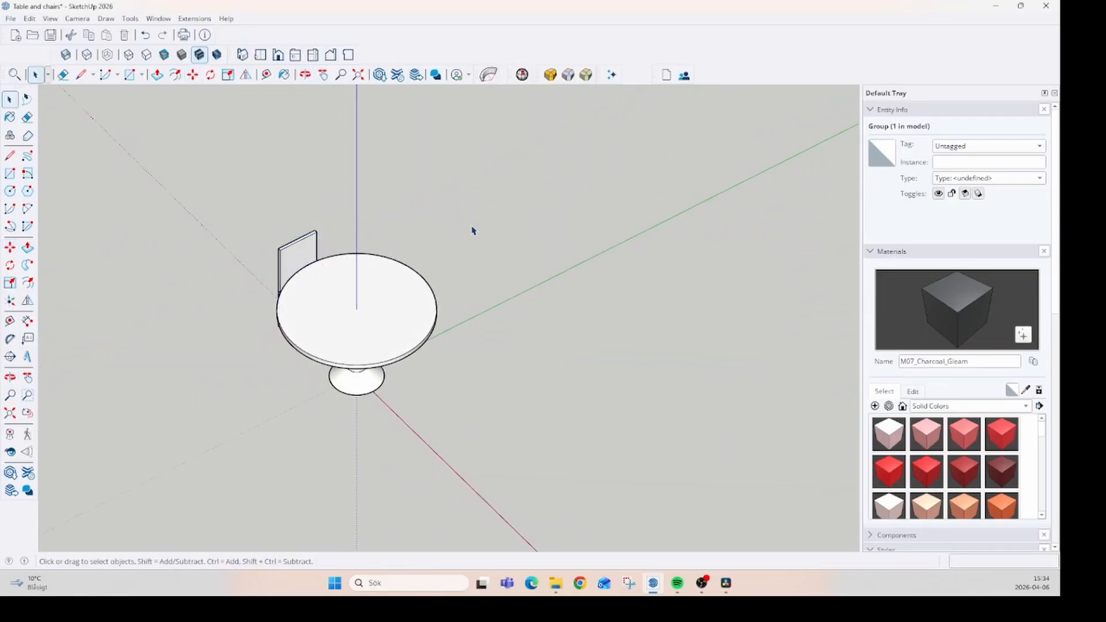
{"action": "left_click", "coordinate": [473, 230]}
{"action": "middle_click_drag", "start_coordinate": [472, 230], "coordinate": [374, 252]}
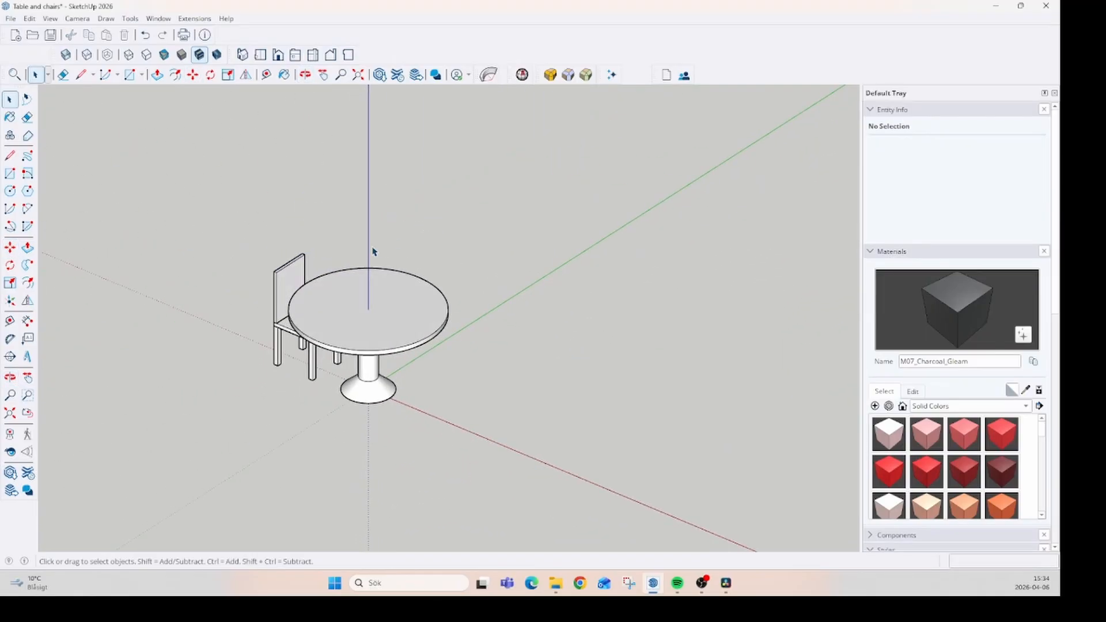
Step: Rotate a copy of the chair group 90° around the centre of the round table top
{"action": "left_click", "coordinate": [289, 293]}
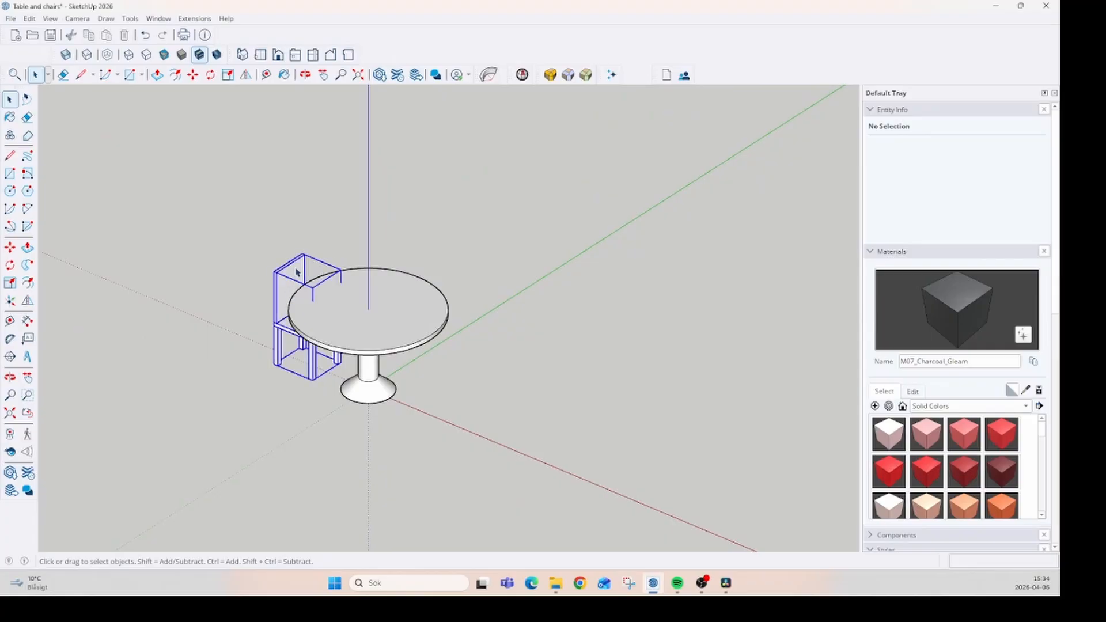
{"action": "left_click", "coordinate": [10, 266]}
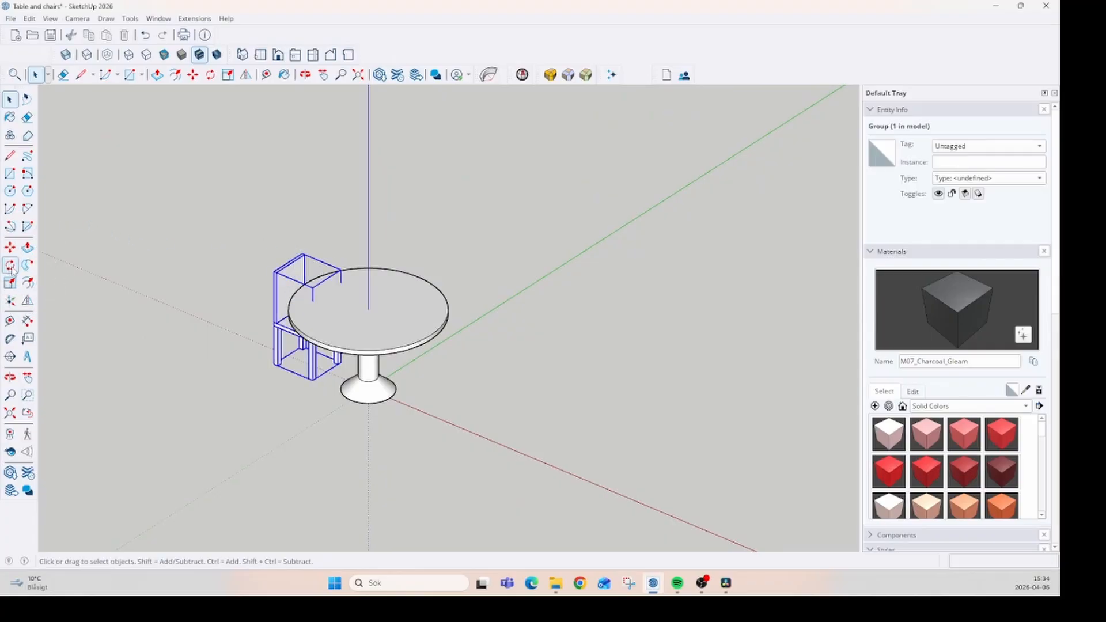
{"action": "left_click", "coordinate": [11, 267]}
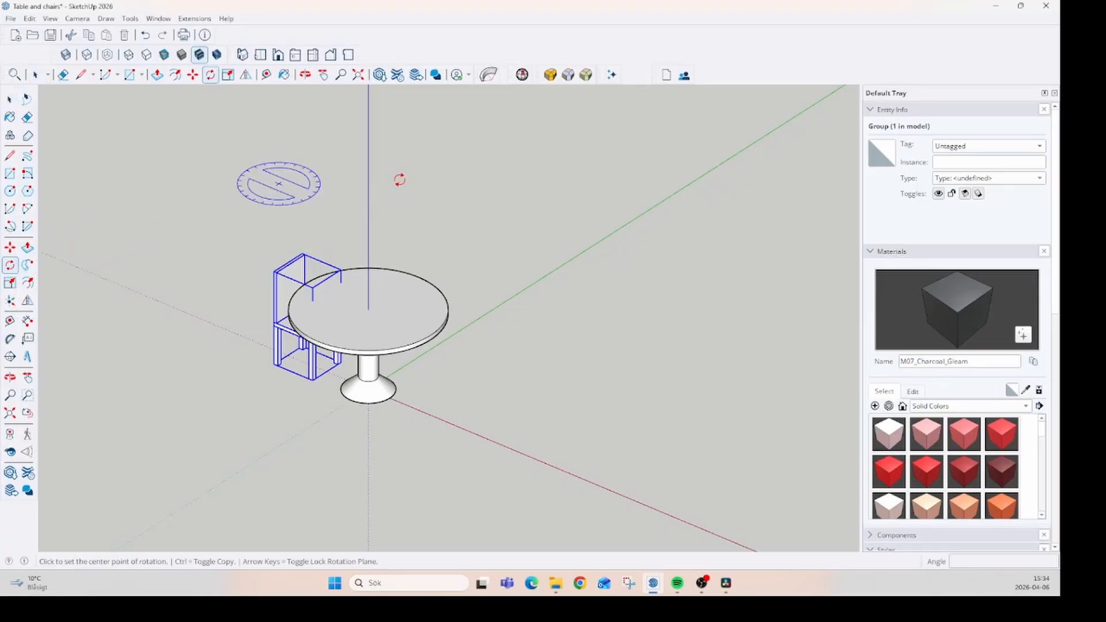
{"action": "left_click", "coordinate": [369, 309]}
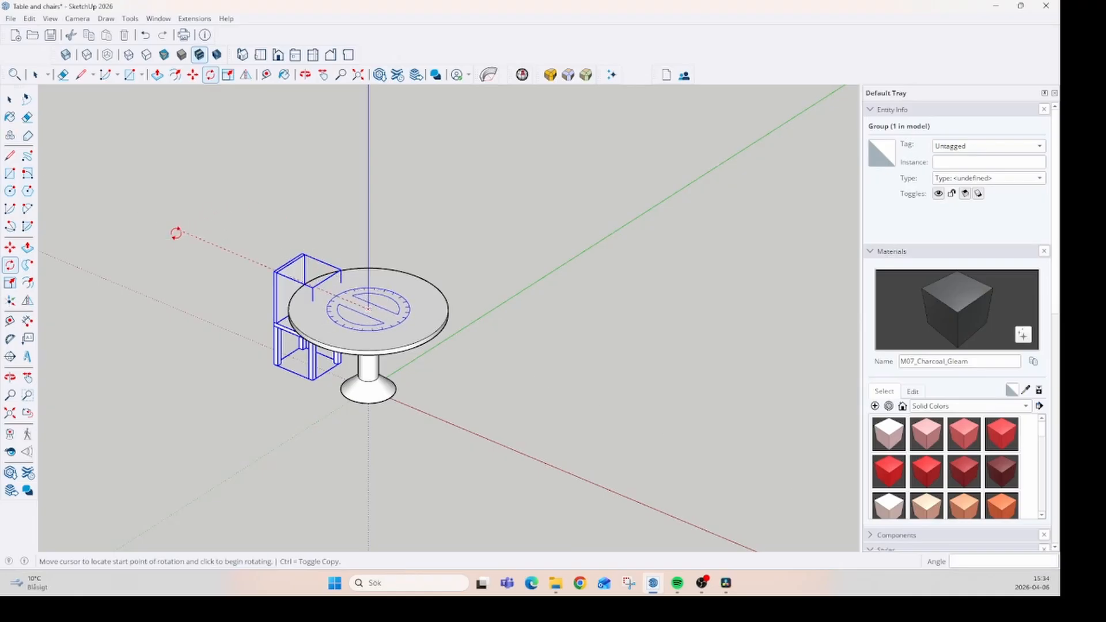
{"action": "left_click", "coordinate": [176, 234]}
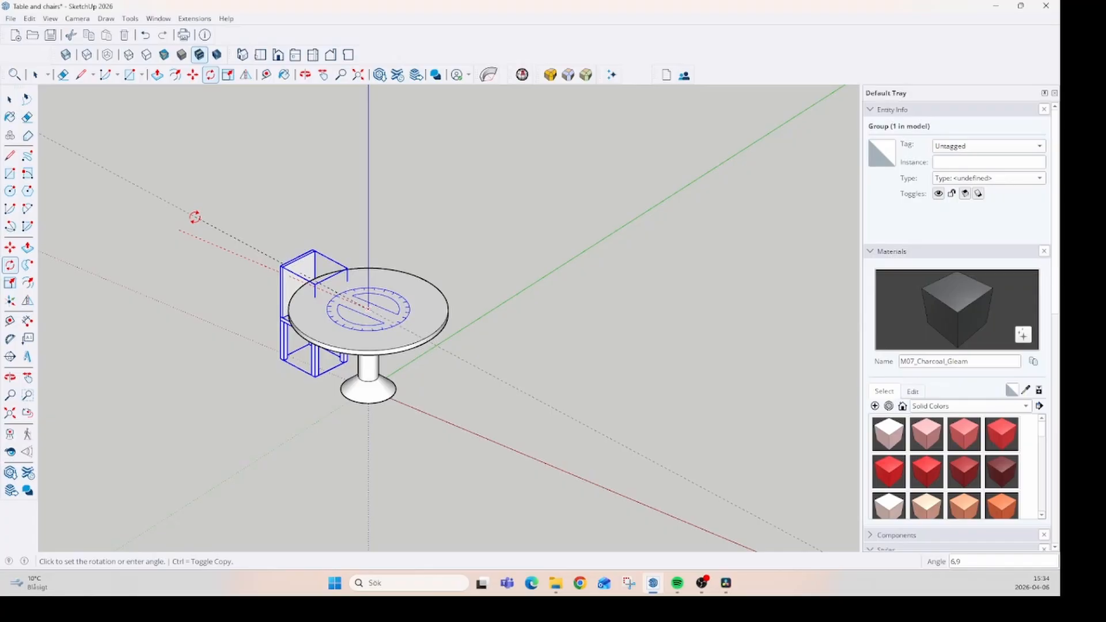
{"action": "key", "text": "ctrl"}
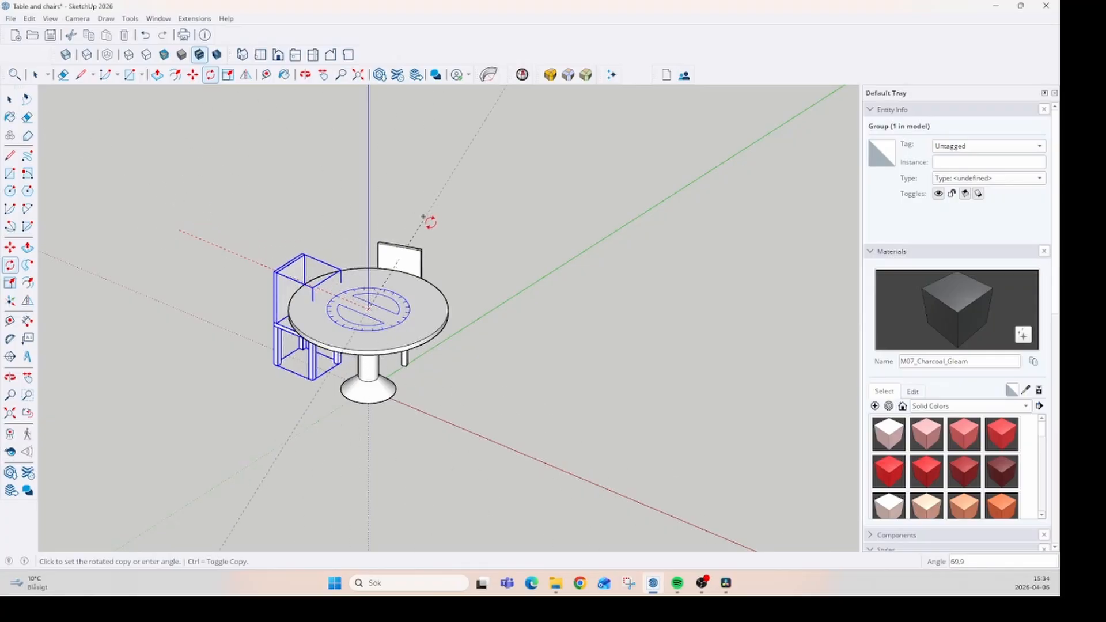
{"action": "left_click", "coordinate": [461, 237]}
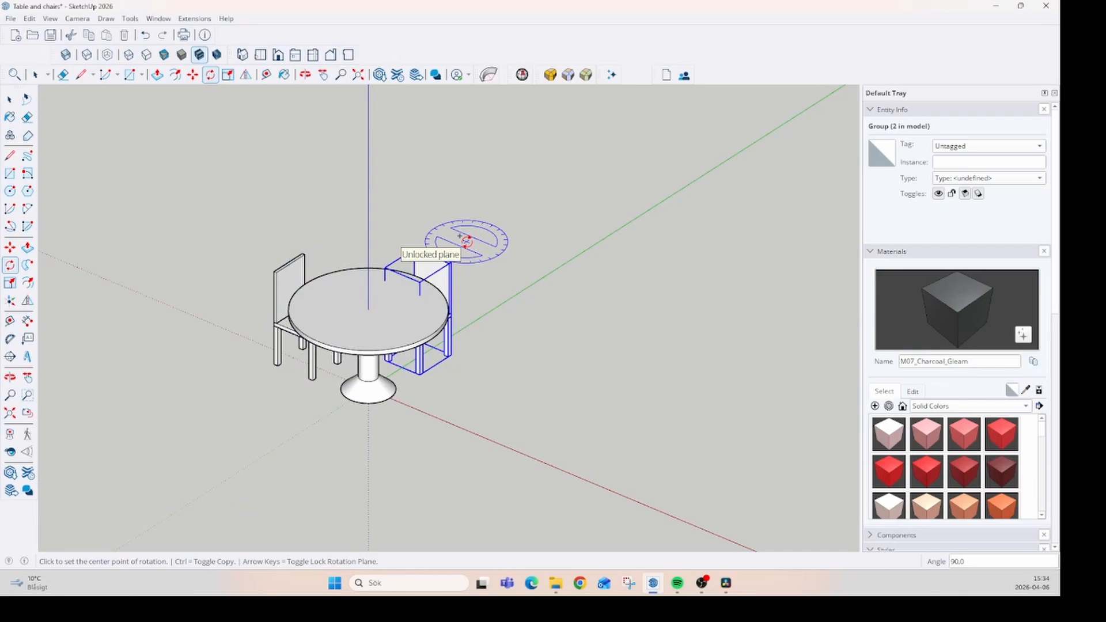
Step: Array the rotated chair copy with *3 to place chairs evenly around the table
{"action": "type", "text": "9"}
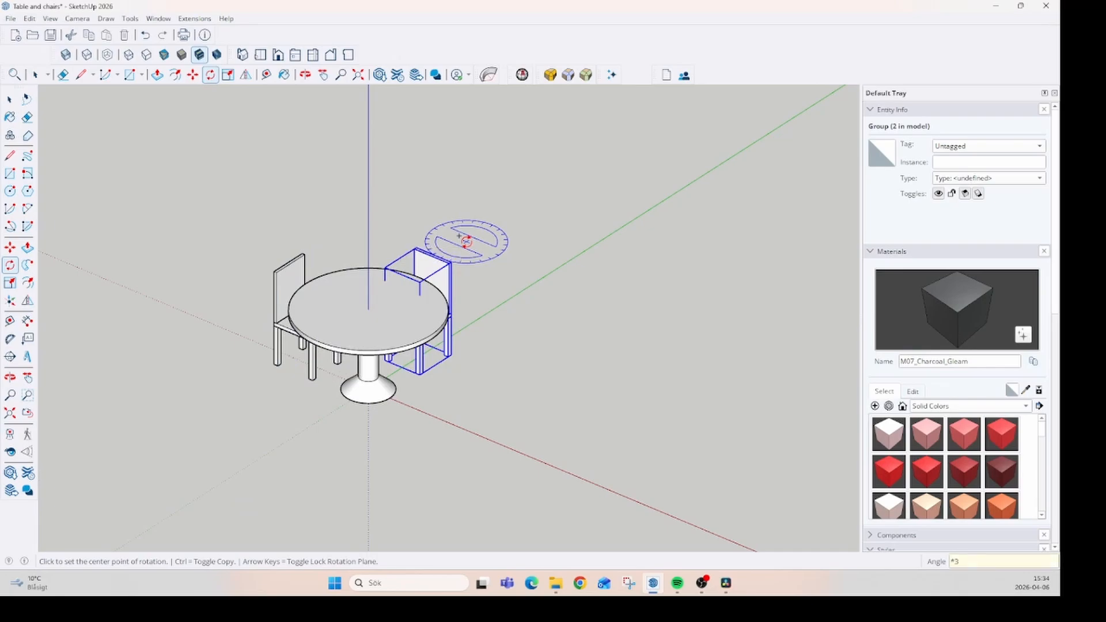
{"action": "key", "text": "Return"}
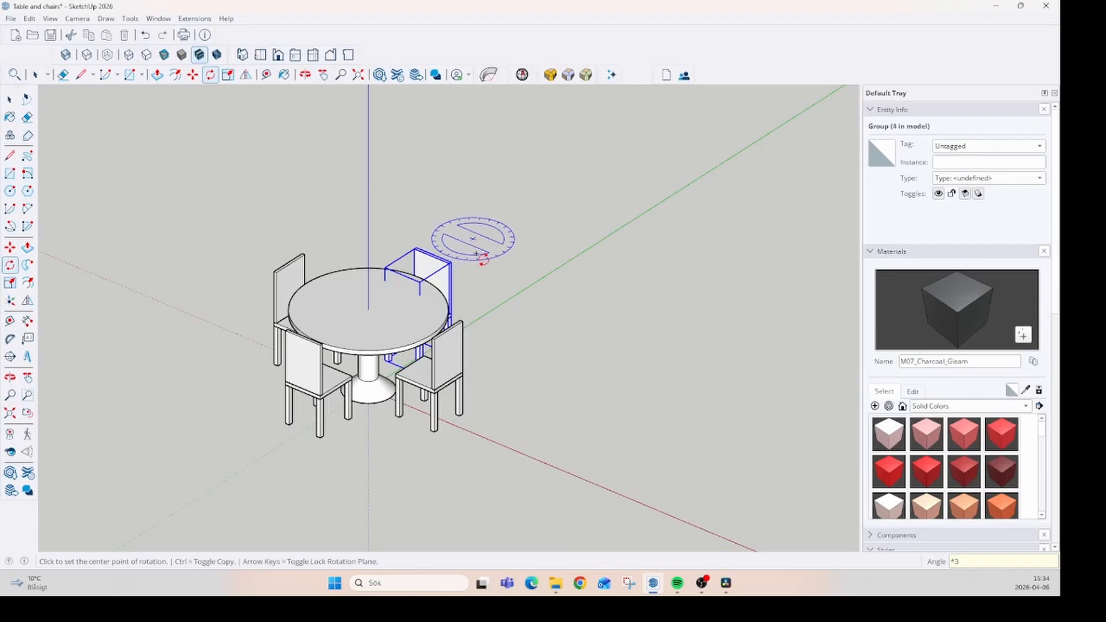
{"action": "middle_click_drag", "start_coordinate": [496, 388], "coordinate": [308, 450]}
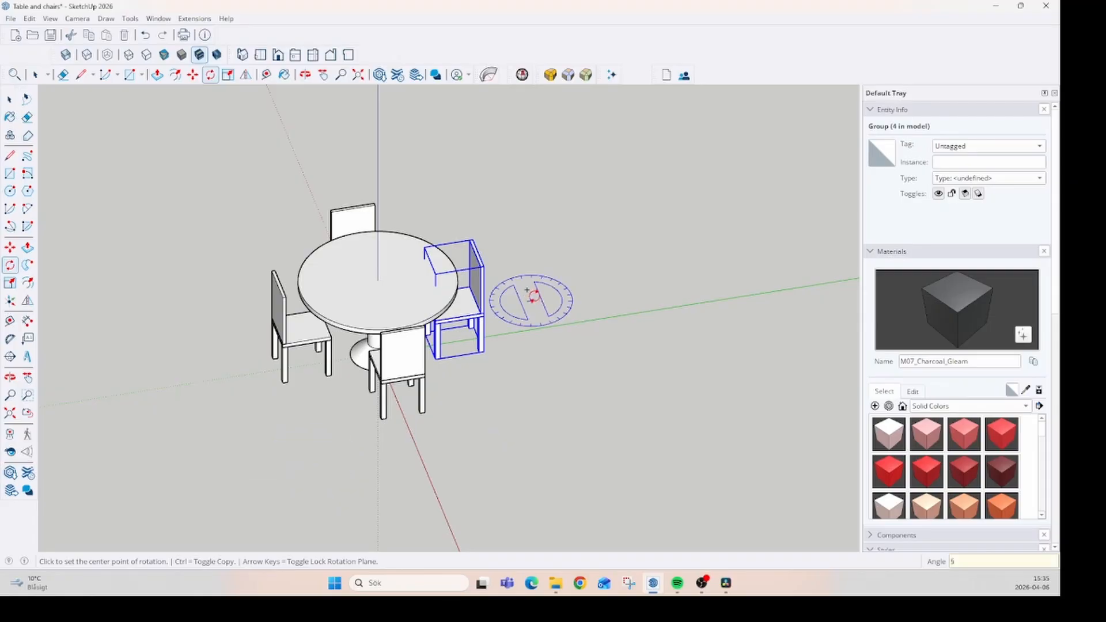
Step: Clear the selection, then select the table with all its chairs and delete everything
{"action": "key", "text": "space"}
{"action": "left_click", "coordinate": [459, 374]}
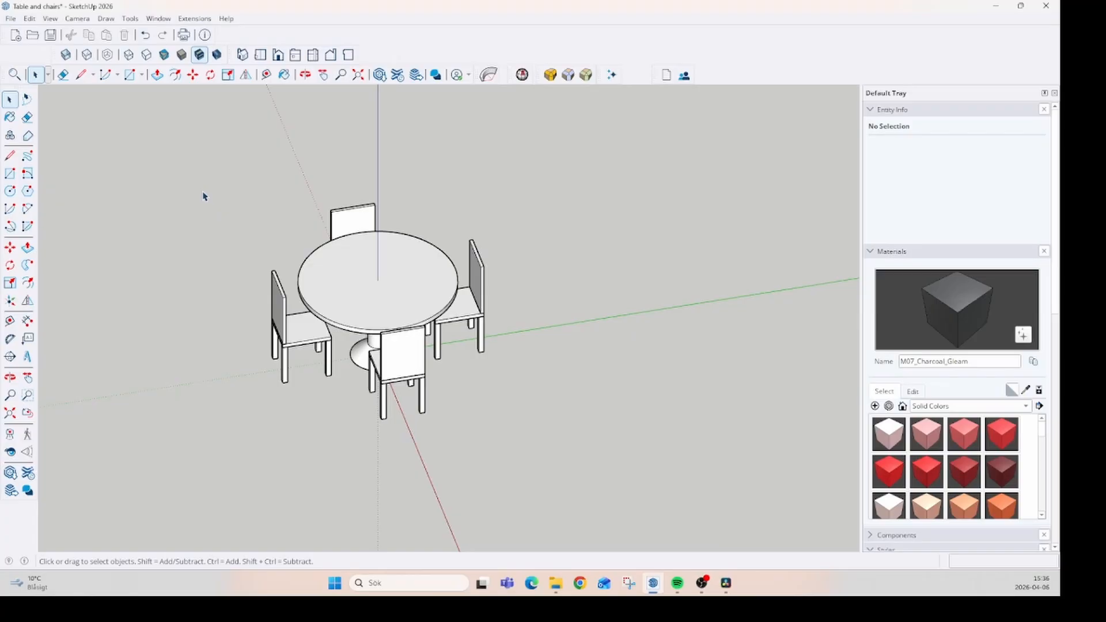
{"action": "left_click_drag", "start_coordinate": [203, 183], "coordinate": [593, 490]}
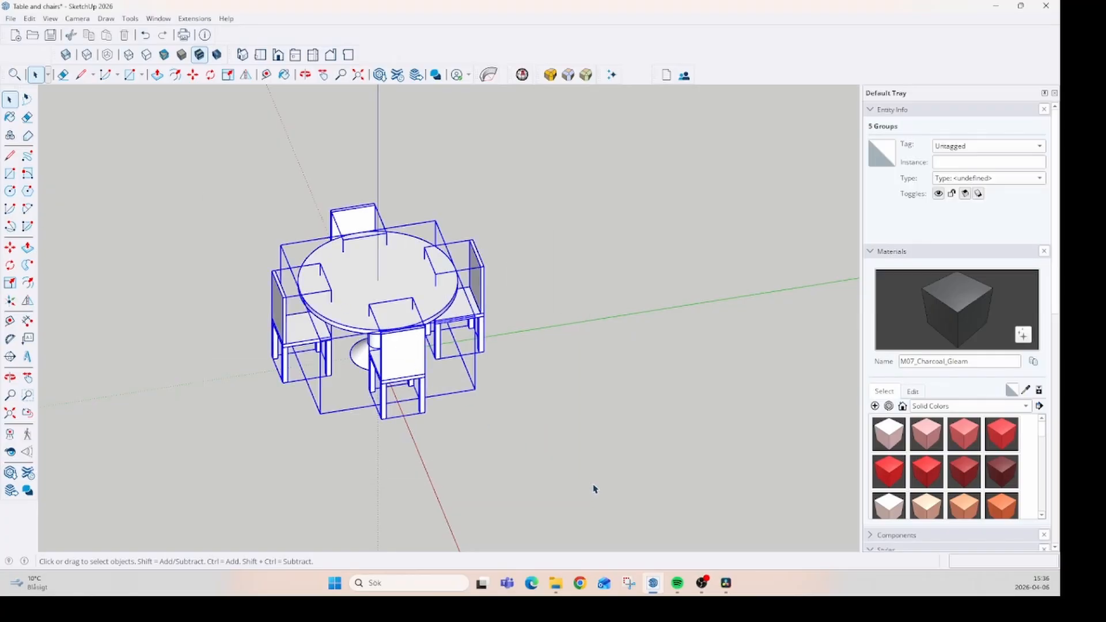
{"action": "key", "text": "Delete"}
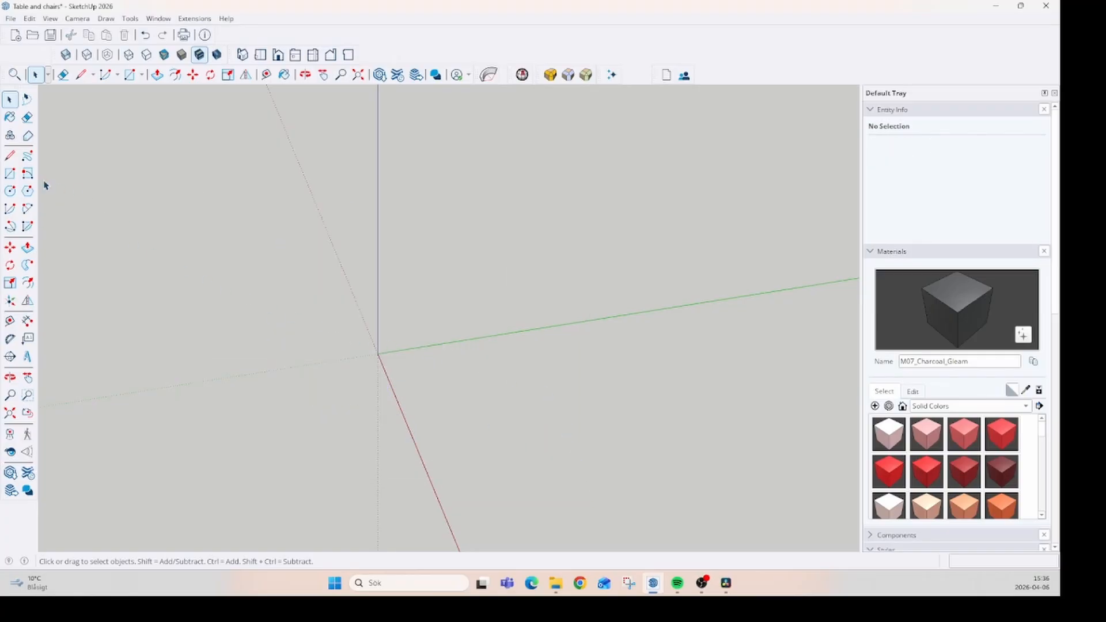
Step: Draw a rectangle of about 610 × 1112 mm beside the origin and Push/Pull it up into a box
{"action": "left_click", "coordinate": [10, 174]}
{"action": "scroll", "coordinate": [459, 372], "scroll_direction": "up", "scroll_amount": 4}
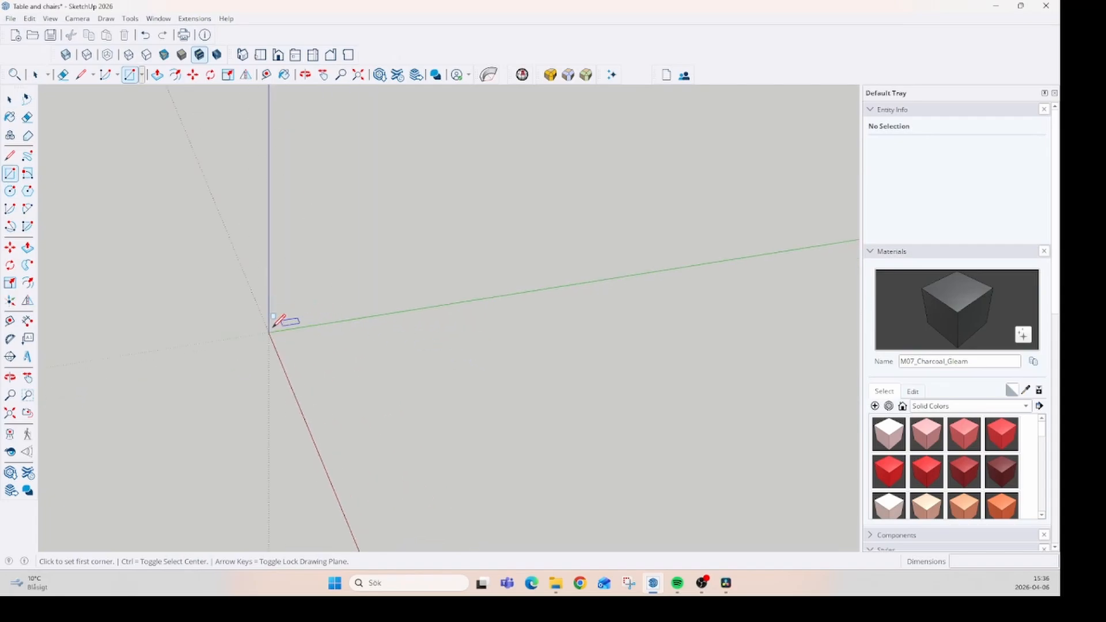
{"action": "left_click", "coordinate": [288, 332]}
{"action": "left_click", "coordinate": [570, 390]}
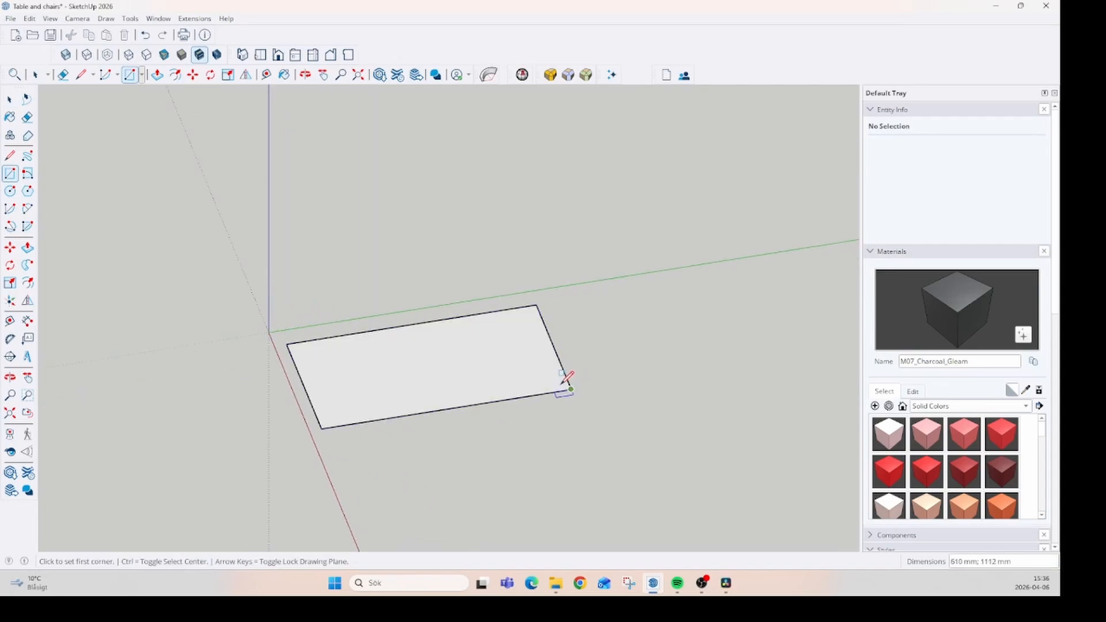
{"action": "key", "text": "p"}
{"action": "left_click", "coordinate": [411, 384]}
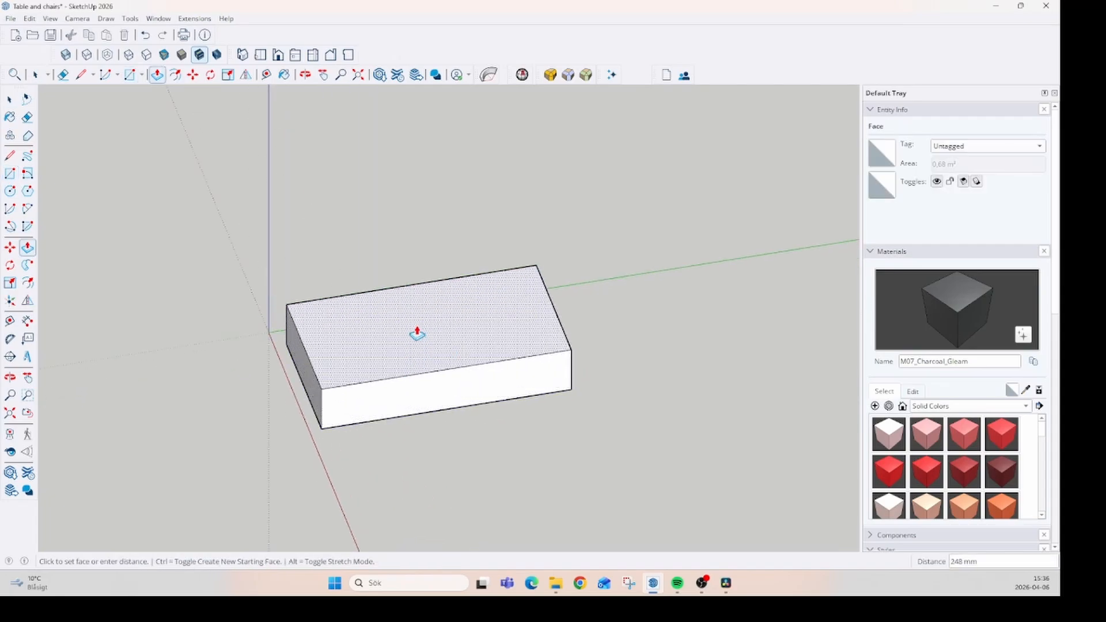
{"action": "left_click", "coordinate": [423, 275]}
Step: Select all connected faces and edges of the box and make them a group
{"action": "key", "text": "space"}
{"action": "triple_click", "coordinate": [424, 272]}
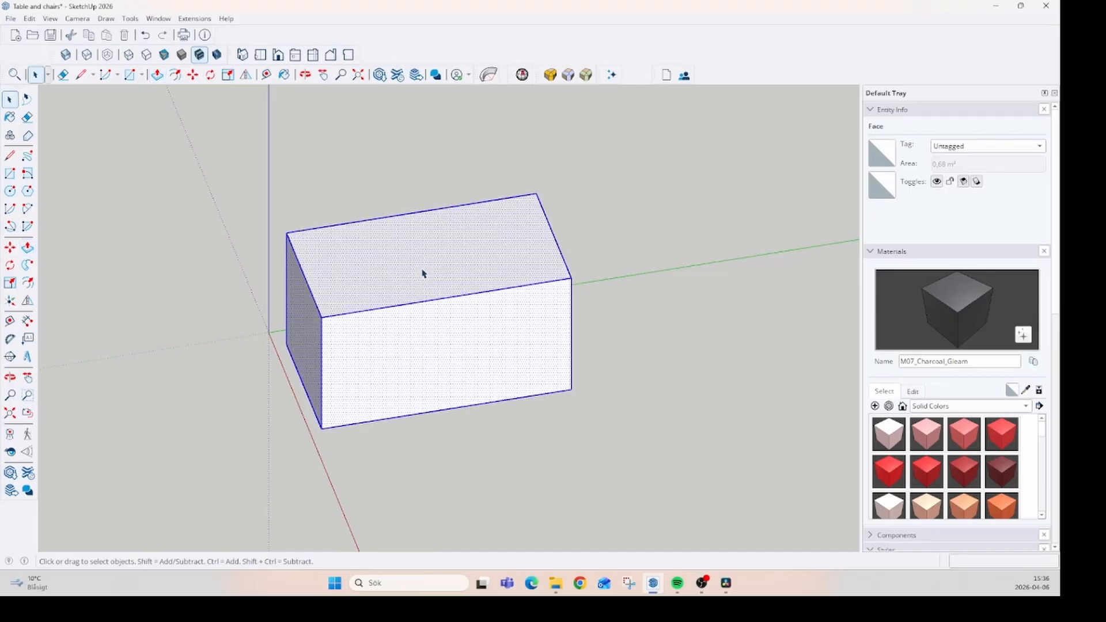
{"action": "right_click", "coordinate": [427, 281]}
{"action": "left_click", "coordinate": [489, 373]}
Step: Rotate the box group 90° in the red-axis plane about its lower front corner so it stands on end
{"action": "key", "text": "o"}
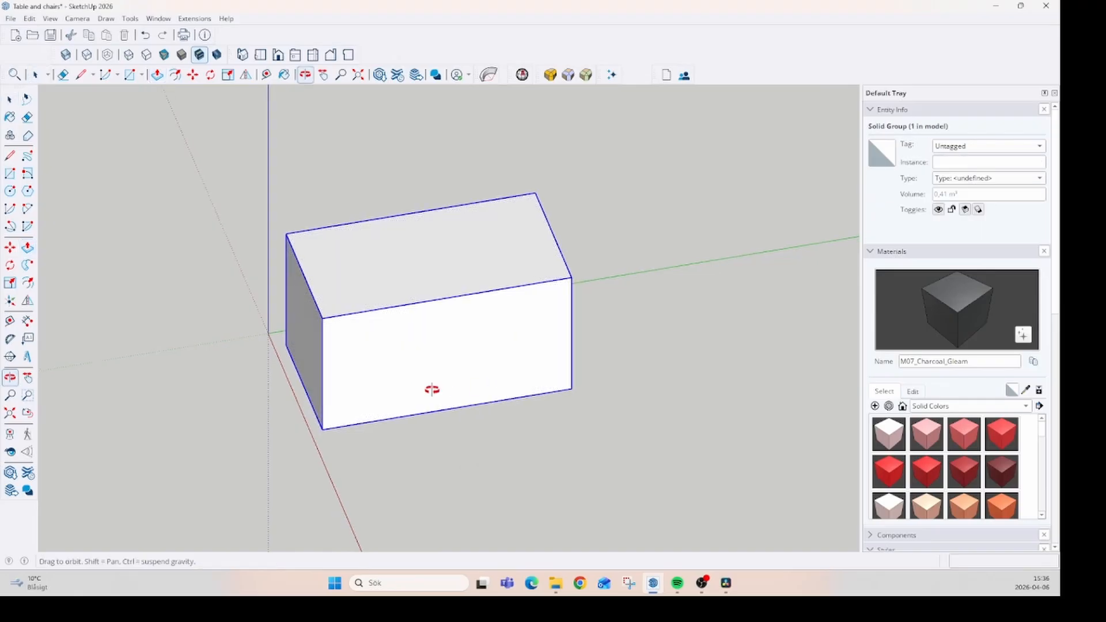
{"action": "left_click_drag", "start_coordinate": [432, 388], "coordinate": [649, 347]}
{"action": "key", "text": "space"}
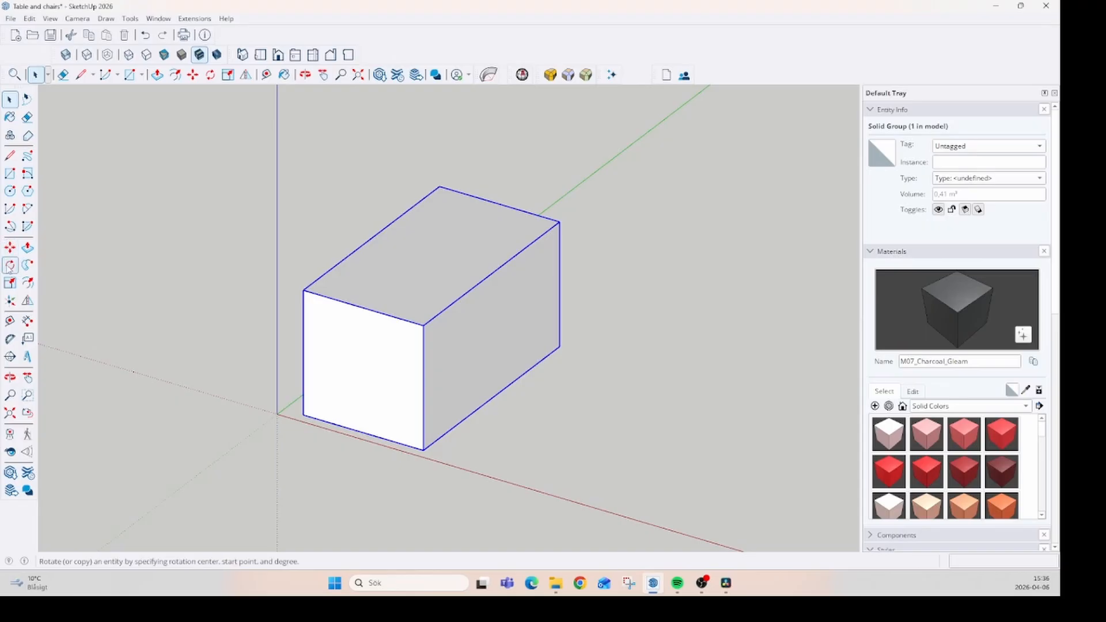
{"action": "left_click", "coordinate": [10, 265]}
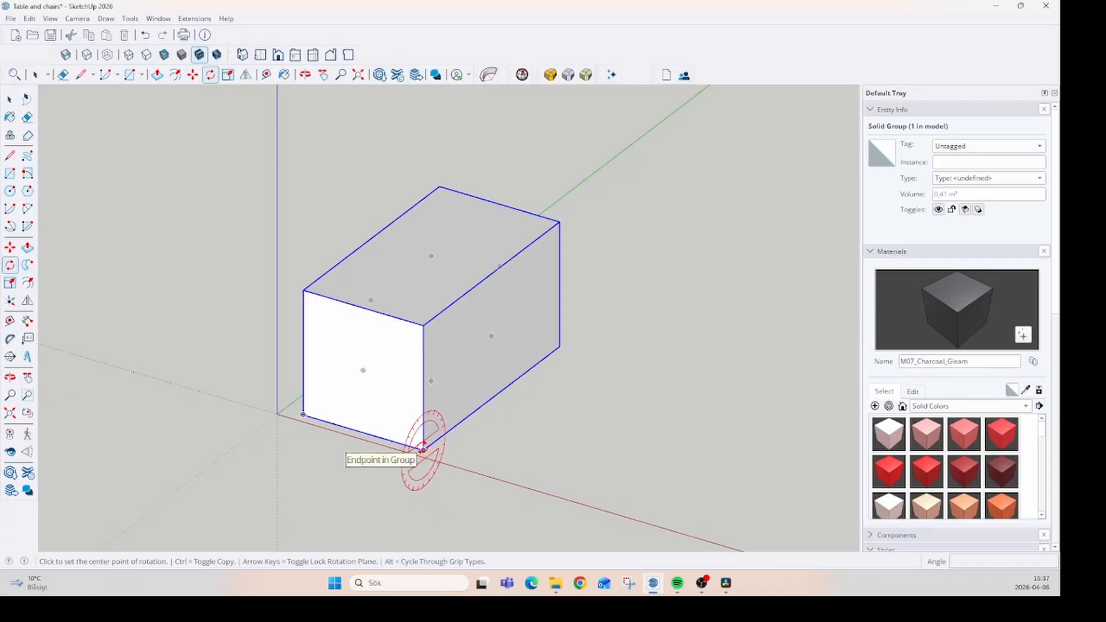
{"action": "left_click", "coordinate": [424, 450]}
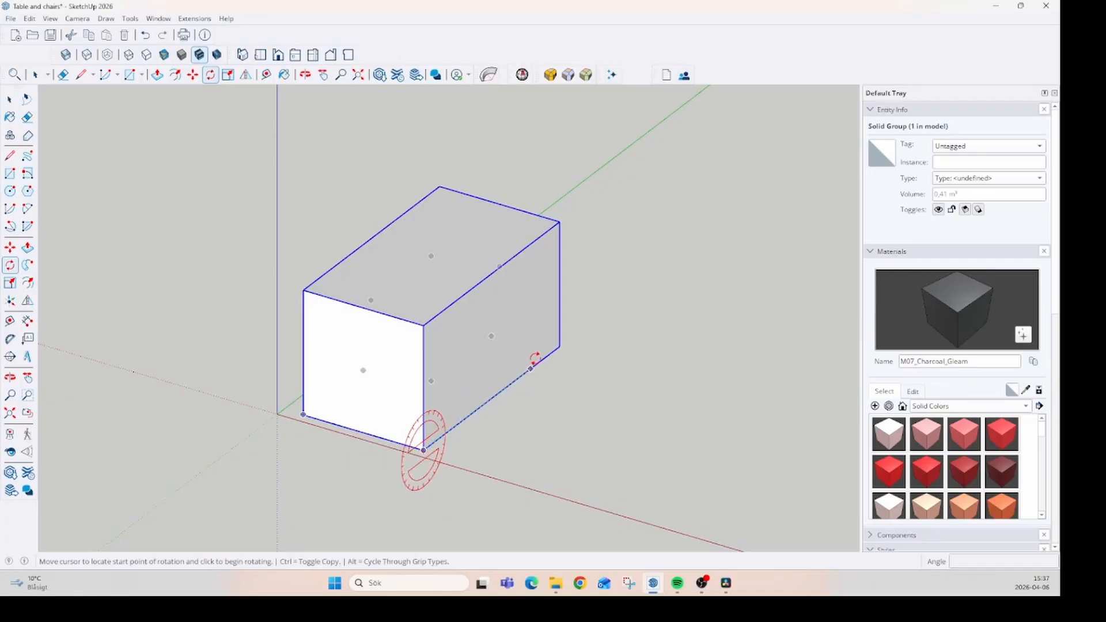
{"action": "left_click", "coordinate": [559, 346]}
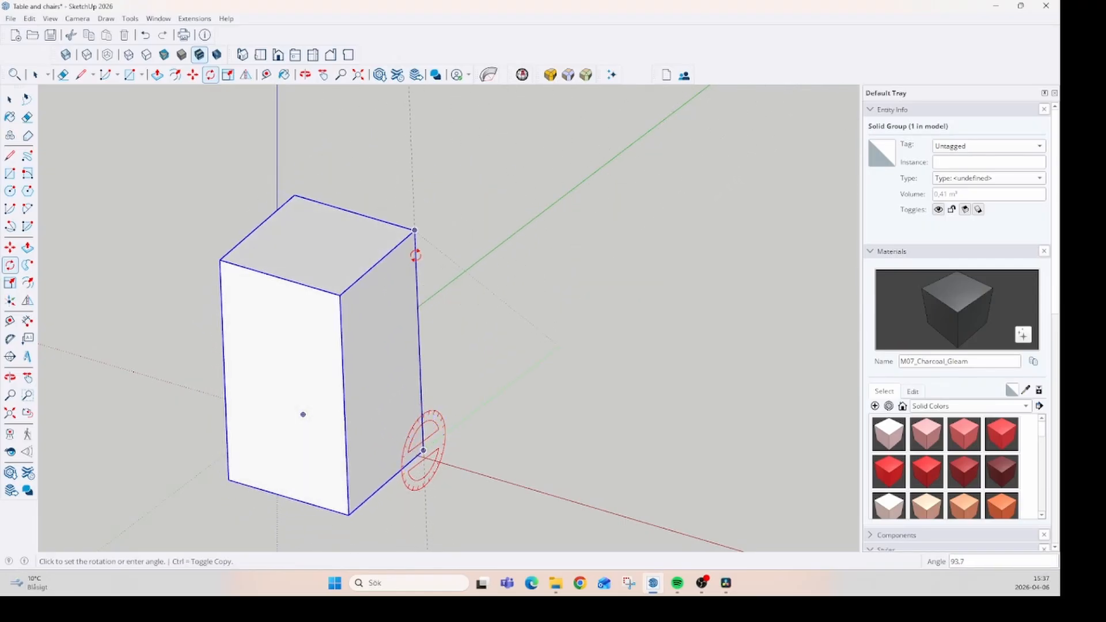
{"action": "key", "text": "Return"}
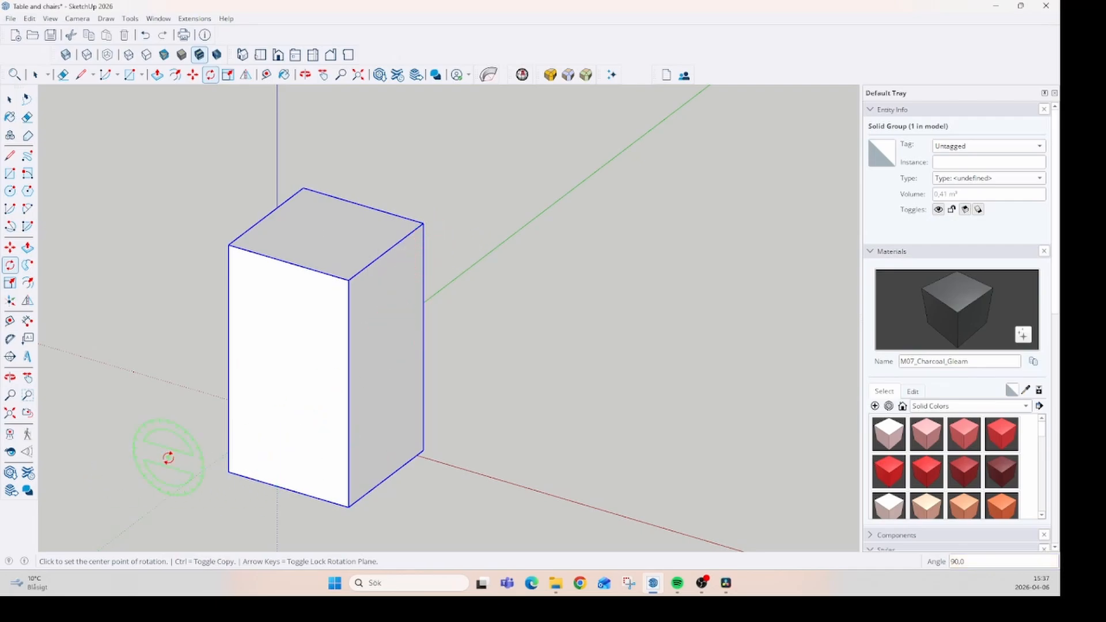
Step: Tilt the upright box 45° in the green-axis plane about its outer bottom corner
{"action": "left_click", "coordinate": [228, 472]}
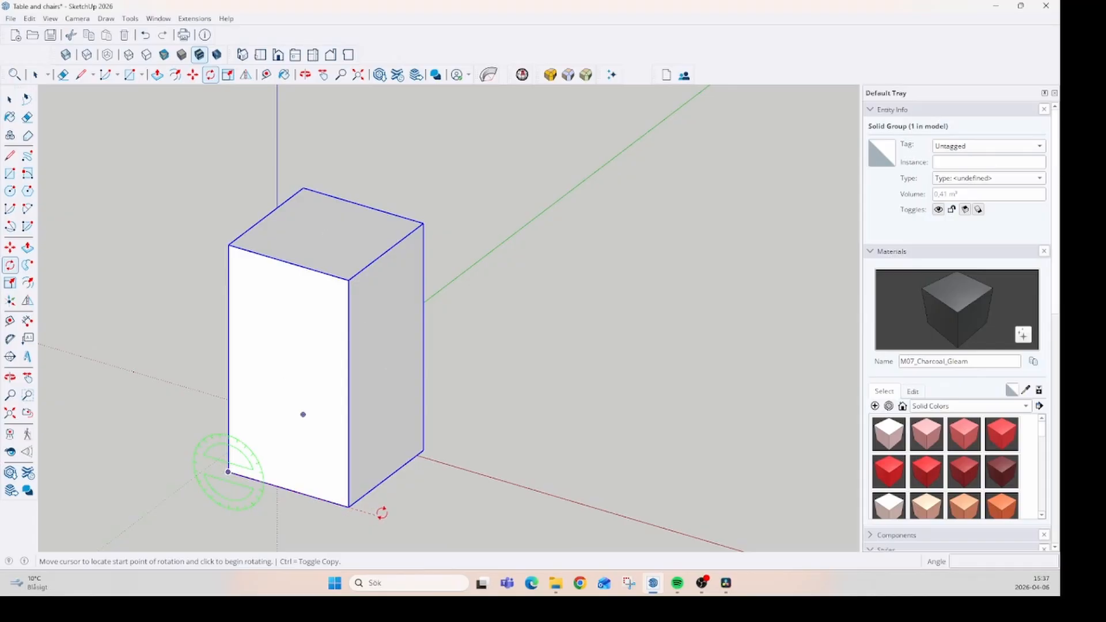
{"action": "left_click", "coordinate": [424, 521]}
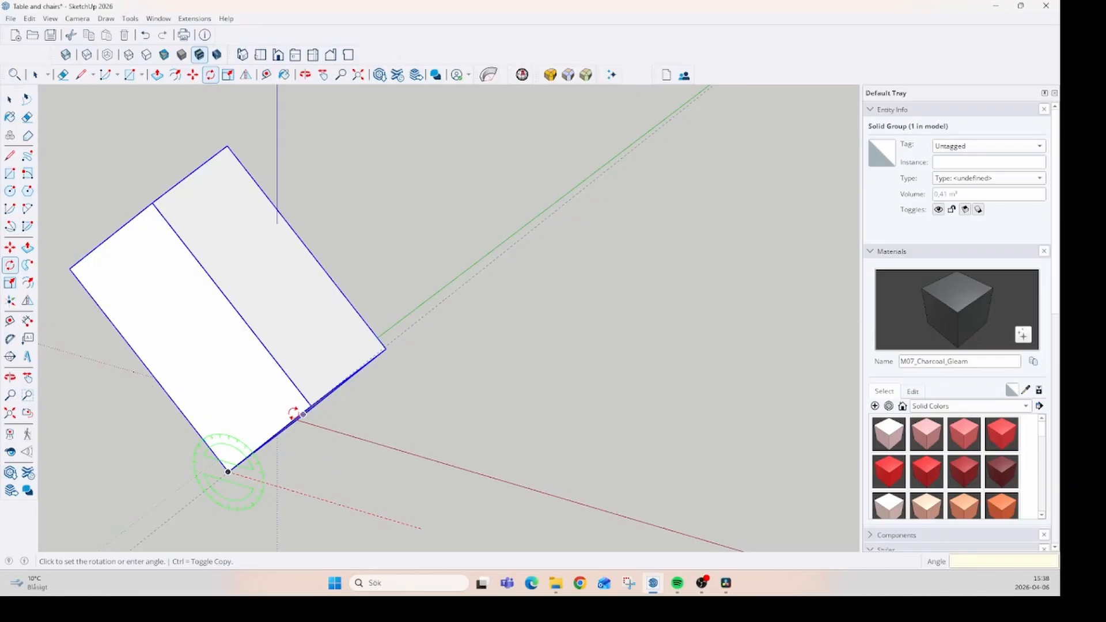
{"action": "key", "text": "Return"}
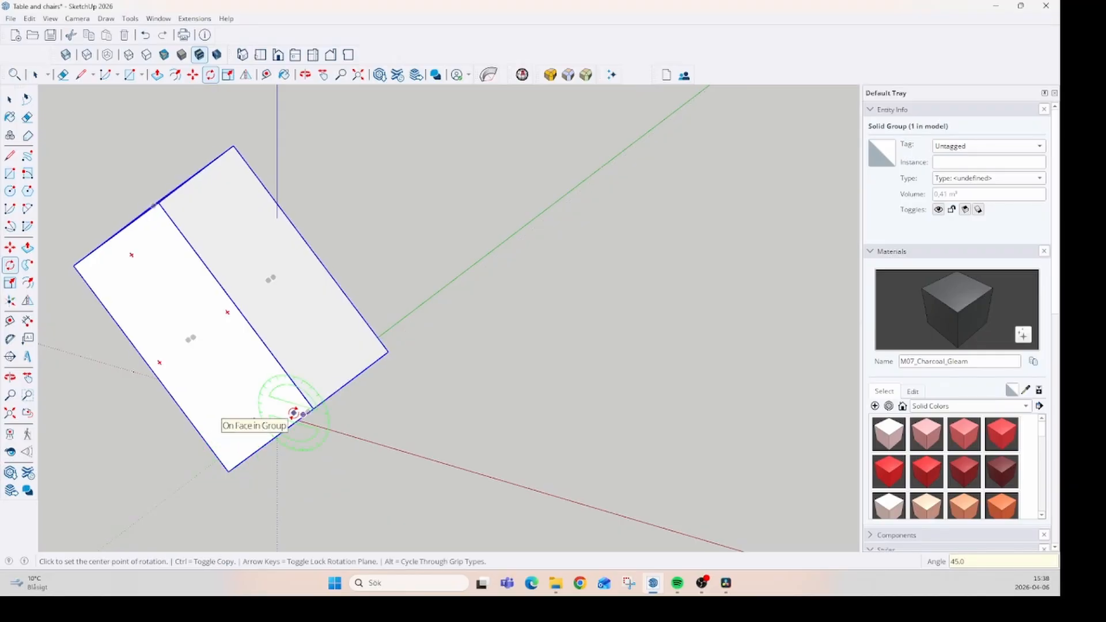
Step: Rotate the tilted box 45° back about the same bottom corner, aligning its bottom edge with the red axis
{"action": "middle_click_drag", "start_coordinate": [294, 413], "coordinate": [191, 518]}
{"action": "scroll", "coordinate": [582, 351], "scroll_direction": "up", "scroll_amount": 3}
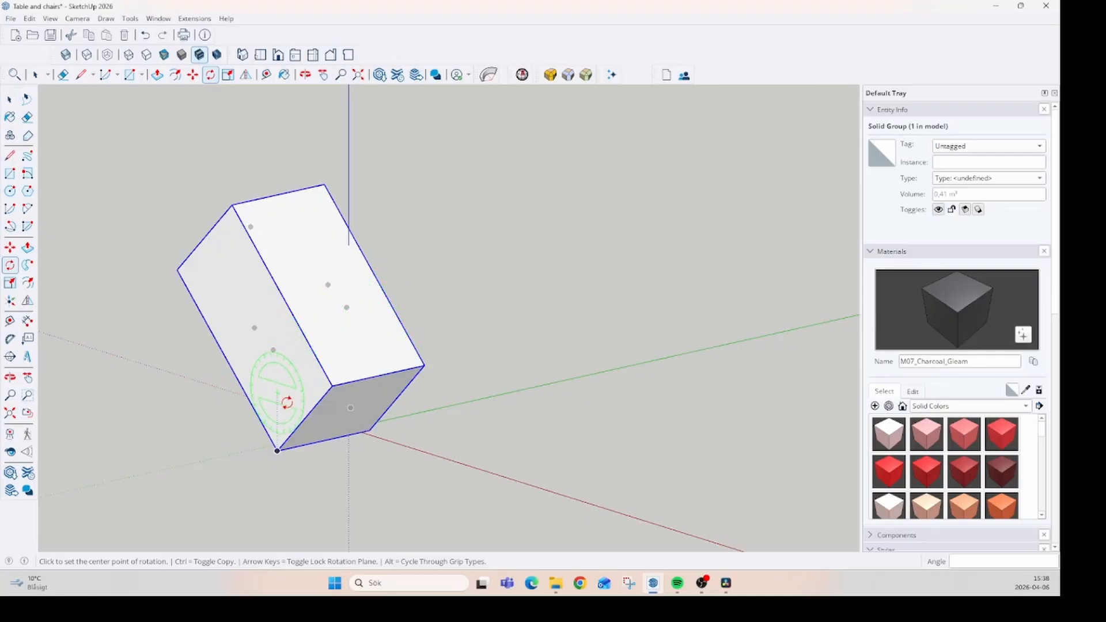
{"action": "left_click", "coordinate": [277, 449]}
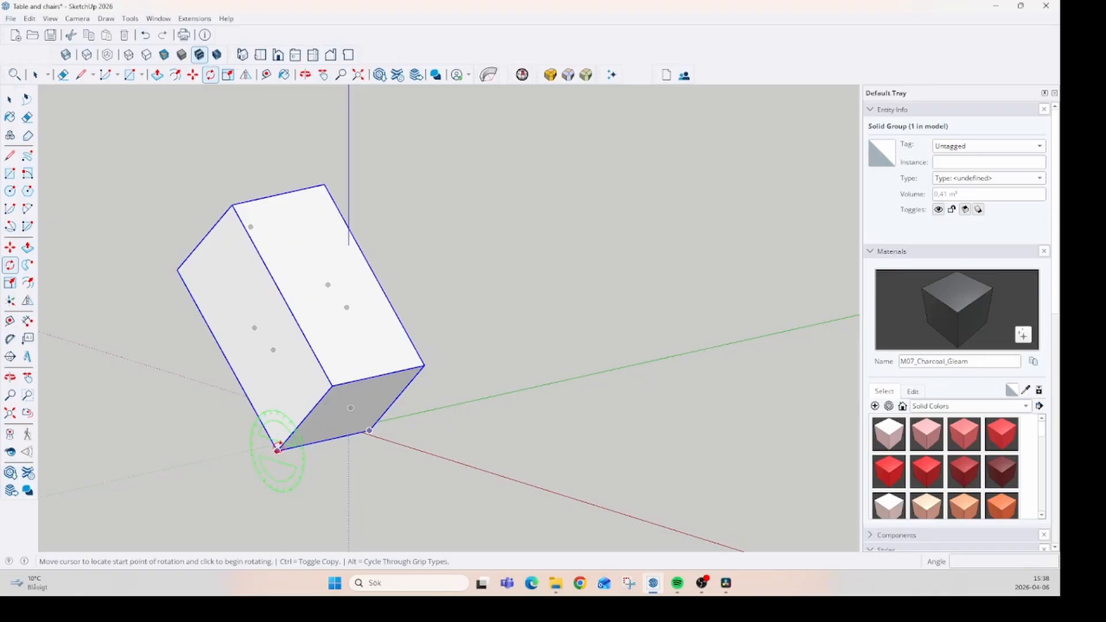
{"action": "left_click", "coordinate": [333, 386]}
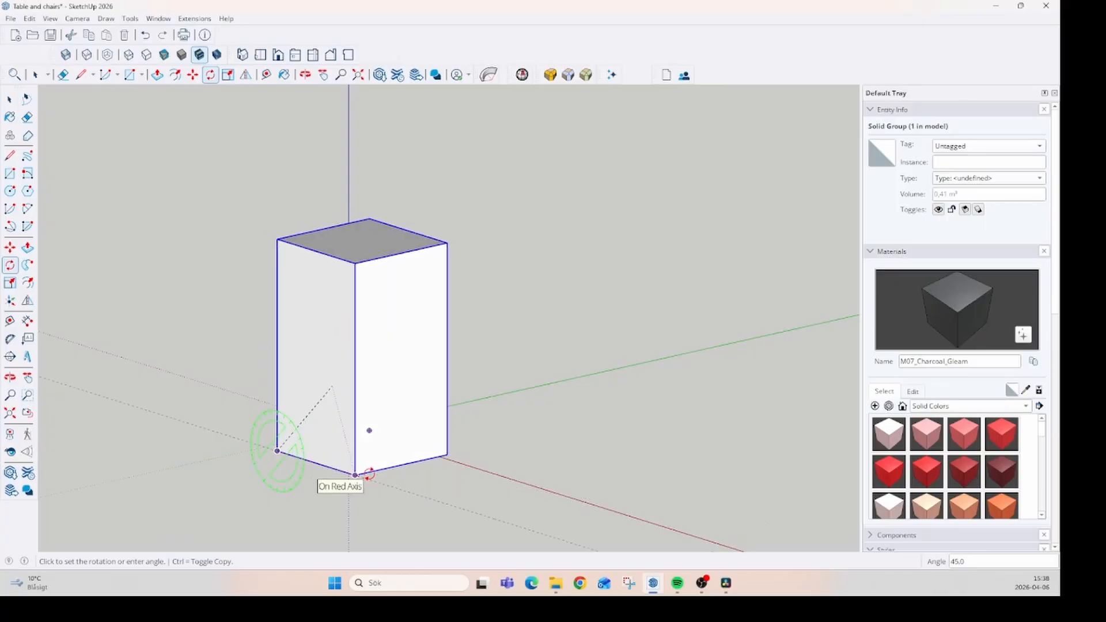
{"action": "left_click", "coordinate": [355, 476]}
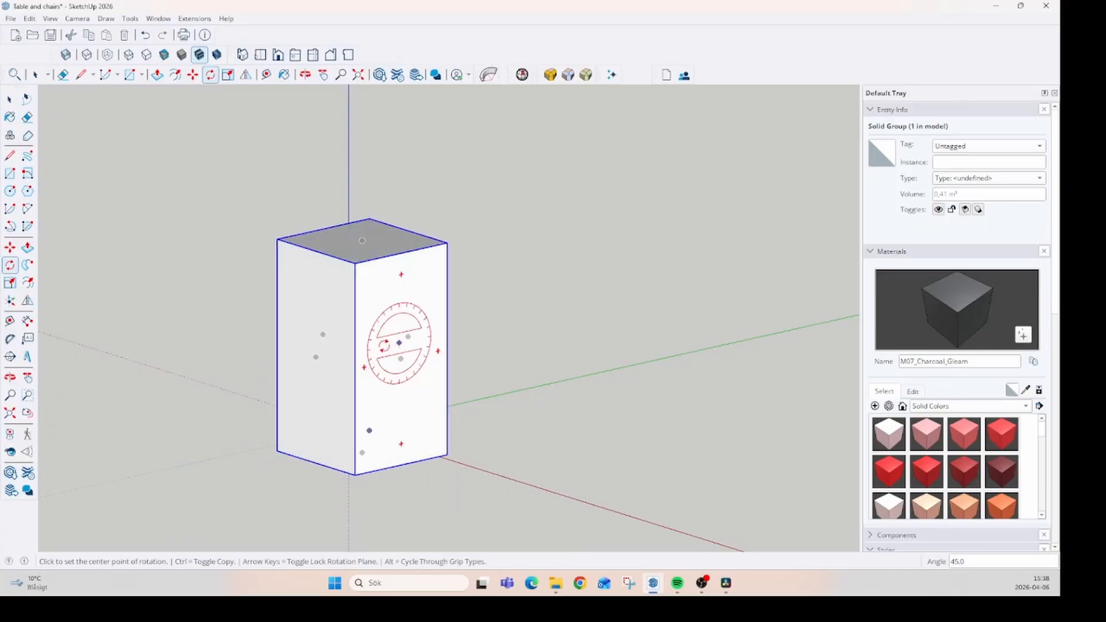
Step: Select the whole box and delete it to empty the model
{"action": "middle_click_drag", "start_coordinate": [395, 346], "coordinate": [361, 352]}
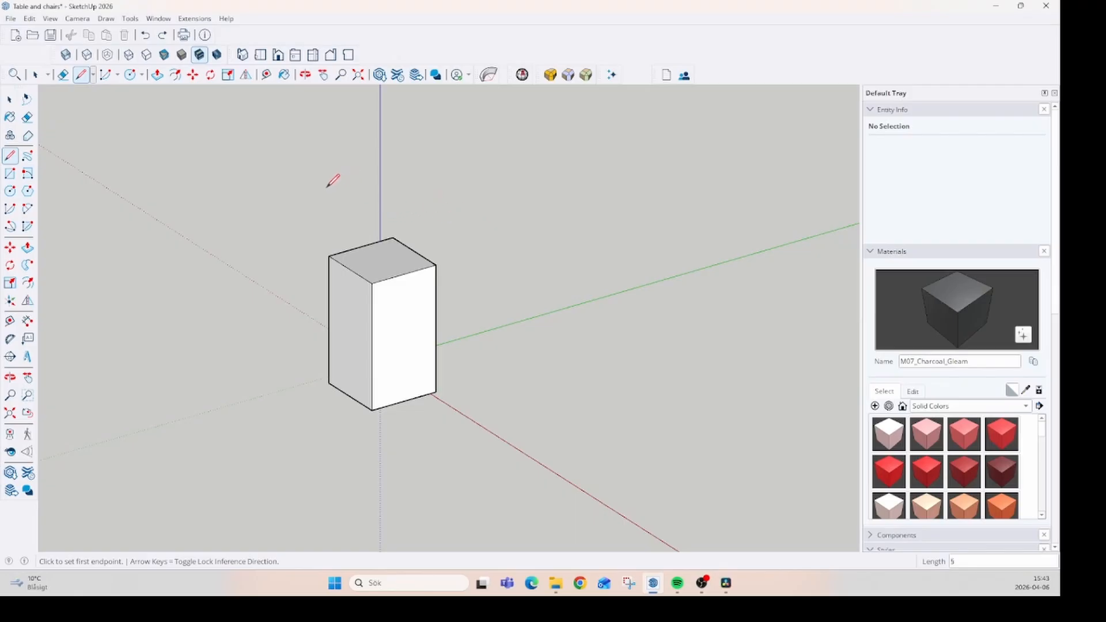
{"action": "key", "text": "space"}
{"action": "left_click_drag", "start_coordinate": [306, 200], "coordinate": [567, 529]}
{"action": "key", "text": "Delete"}
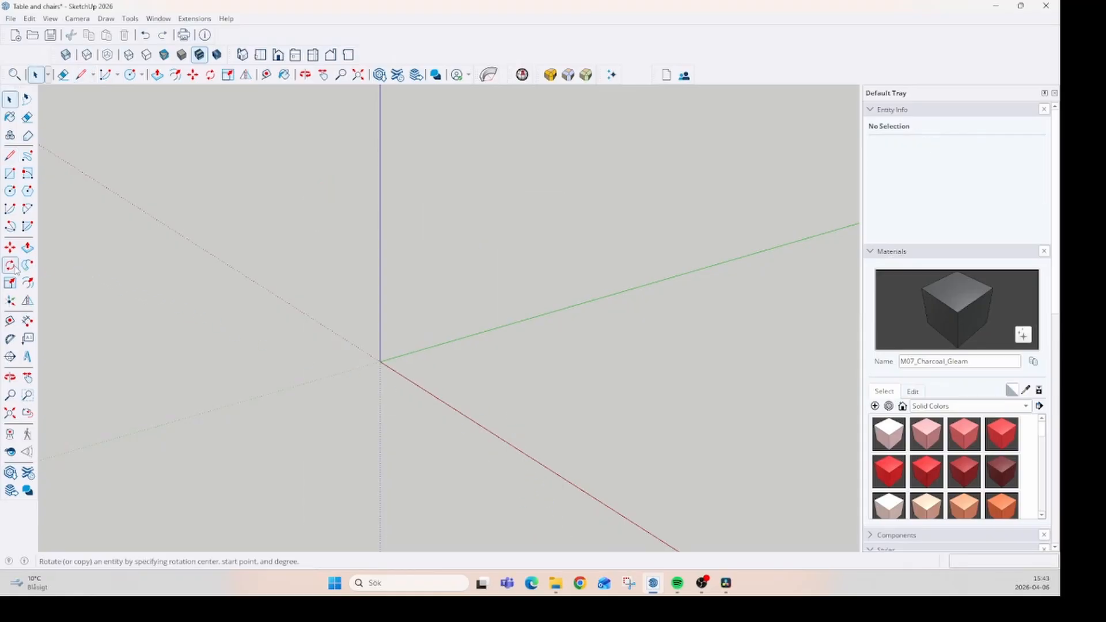
Step: Draw a circle with a radius of about 1705 mm centred on the origin
{"action": "left_click", "coordinate": [10, 192]}
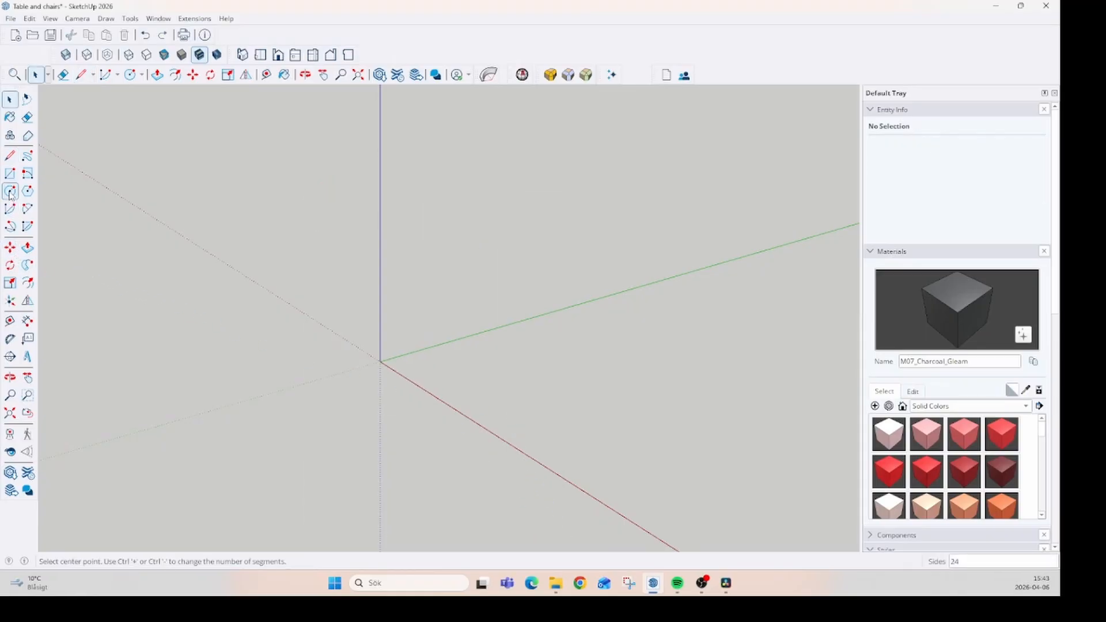
{"action": "left_click", "coordinate": [380, 361]}
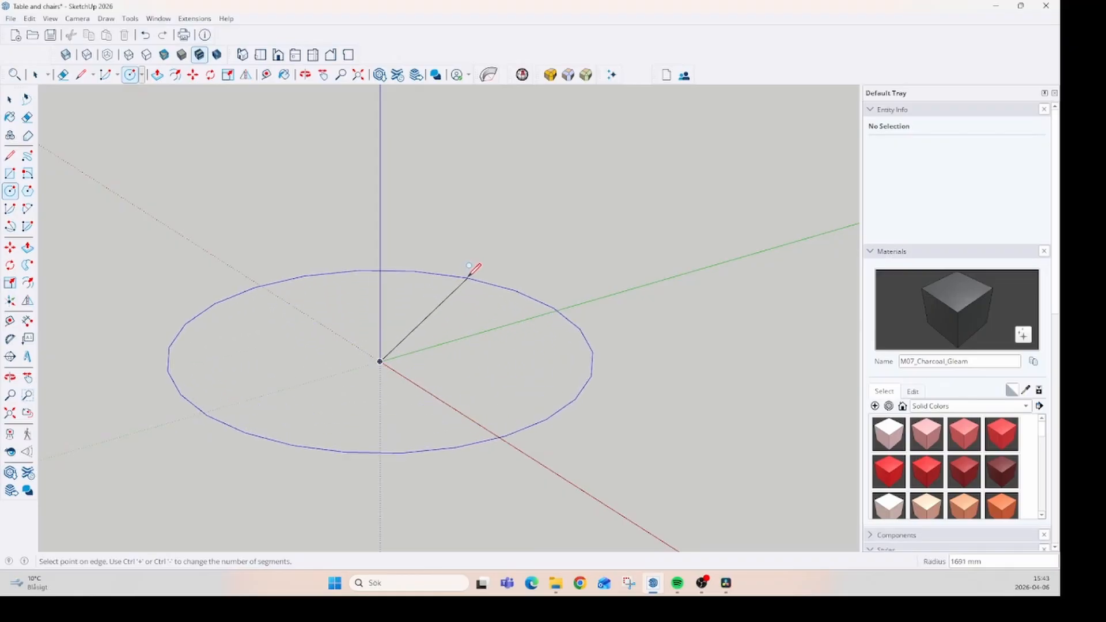
{"action": "left_click", "coordinate": [473, 272]}
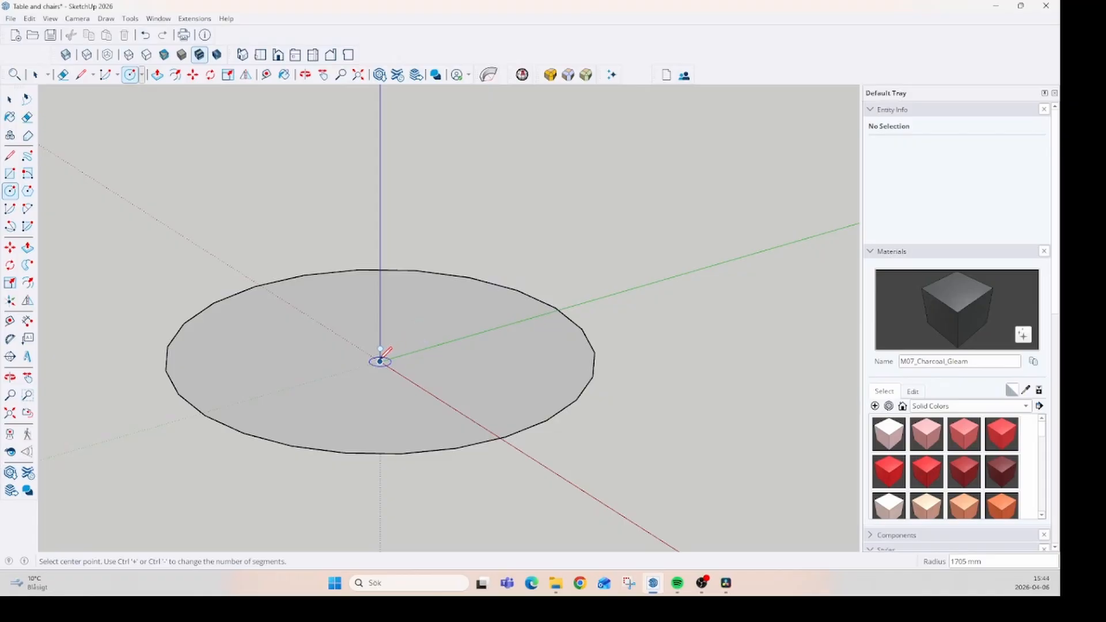
Step: Draw a smaller concentric circle inside the existing circle, centred on the origin
{"action": "left_click", "coordinate": [379, 362]}
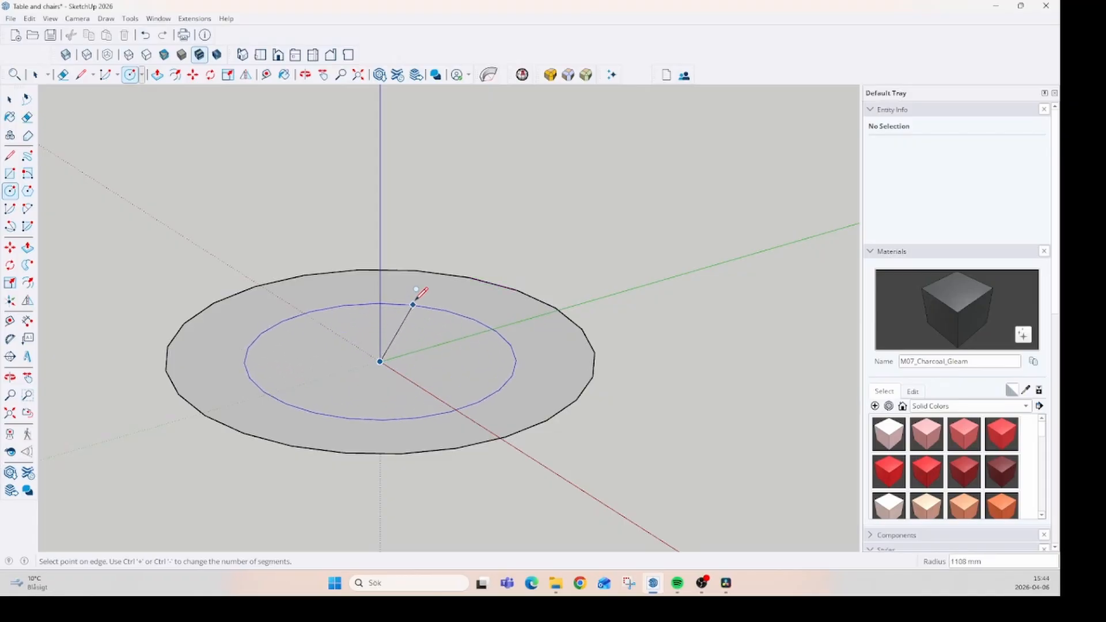
{"action": "left_click", "coordinate": [427, 286]}
{"action": "mouse_move", "coordinate": [432, 280]}
{"action": "middle_mouse_down"}
{"action": "mouse_move", "coordinate": [447, 294]}
{"action": "mouse_move", "coordinate": [417, 578]}
{"action": "mouse_move", "coordinate": [412, 556]}
{"action": "middle_mouse_up"}
{"action": "scroll", "coordinate": [249, 454], "scroll_direction": "down", "scroll_amount": 3}
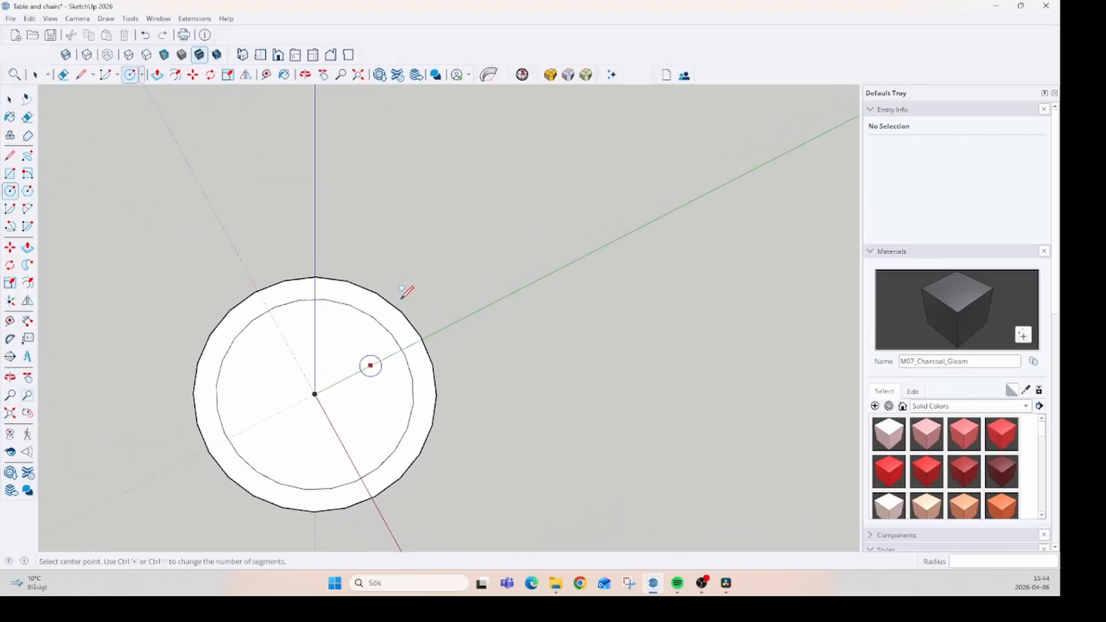
Step: Draw a second pair of concentric circles away from the origin, with radii of about 1905 mm and 1646 mm
{"action": "middle_click_drag", "start_coordinate": [257, 424], "coordinate": [207, 412]}
{"action": "left_click", "coordinate": [357, 179]}
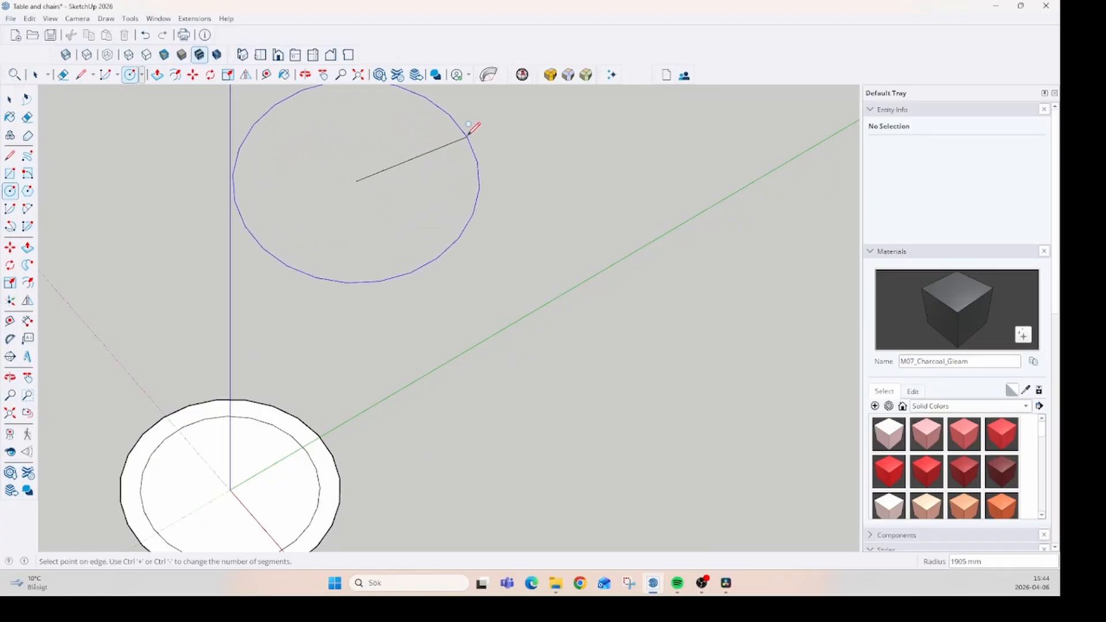
{"action": "left_click", "coordinate": [480, 122]}
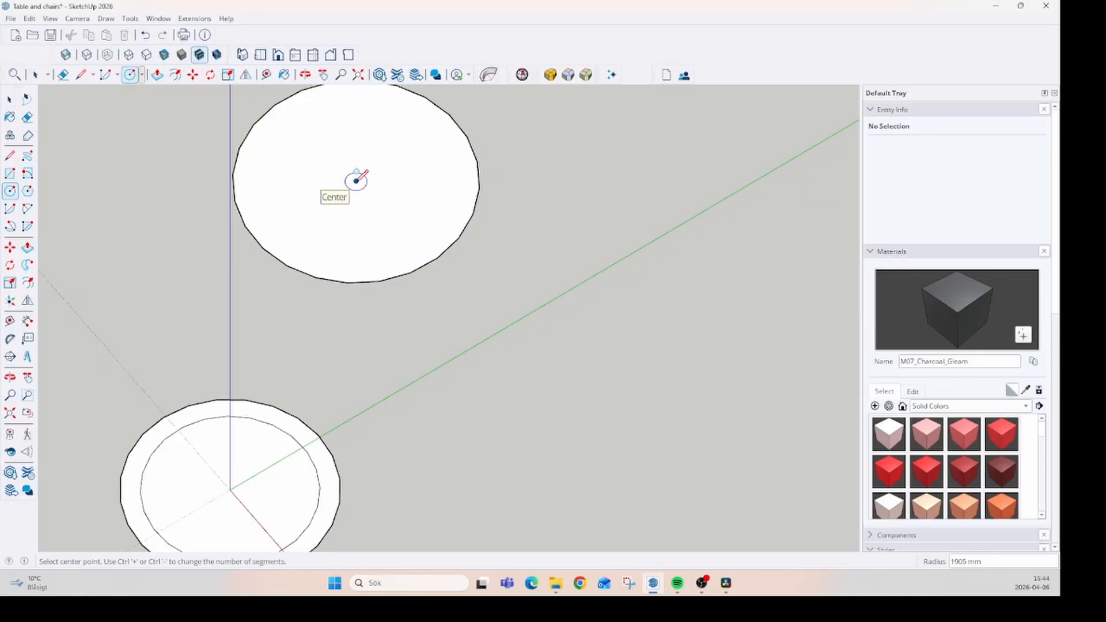
{"action": "left_click", "coordinate": [356, 181]}
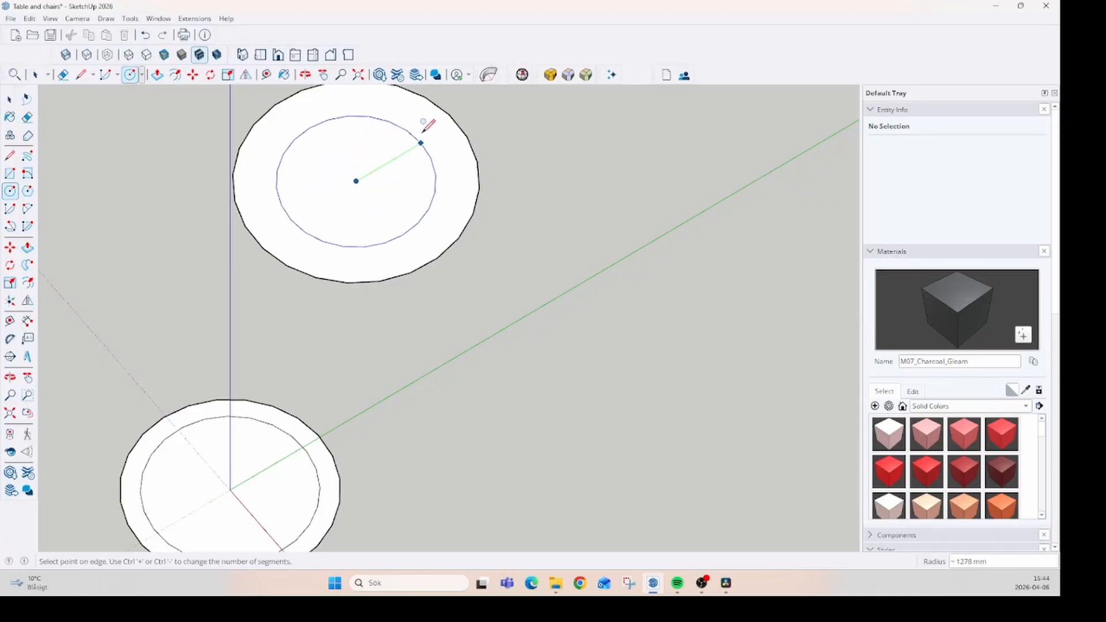
{"action": "left_click", "coordinate": [439, 119]}
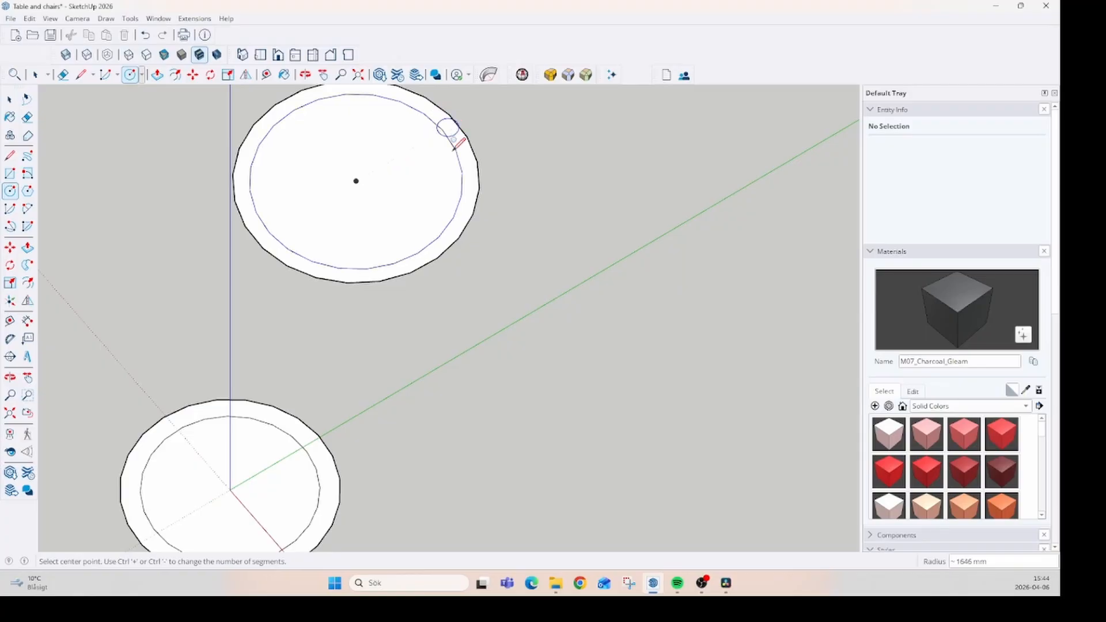
Step: Draw a single line straight up along the blue axis from the centre of the circle pair away from the origin
{"action": "scroll", "coordinate": [479, 258], "scroll_direction": "down", "scroll_amount": 2}
{"action": "middle_click_drag", "start_coordinate": [479, 258], "coordinate": [304, 197]}
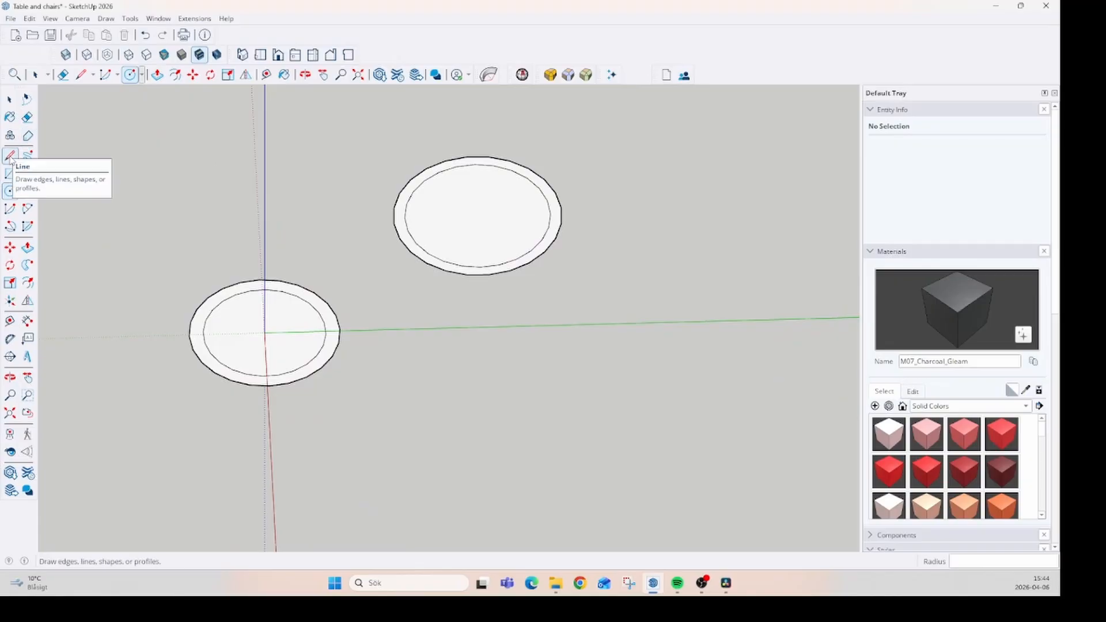
{"action": "left_click", "coordinate": [11, 157]}
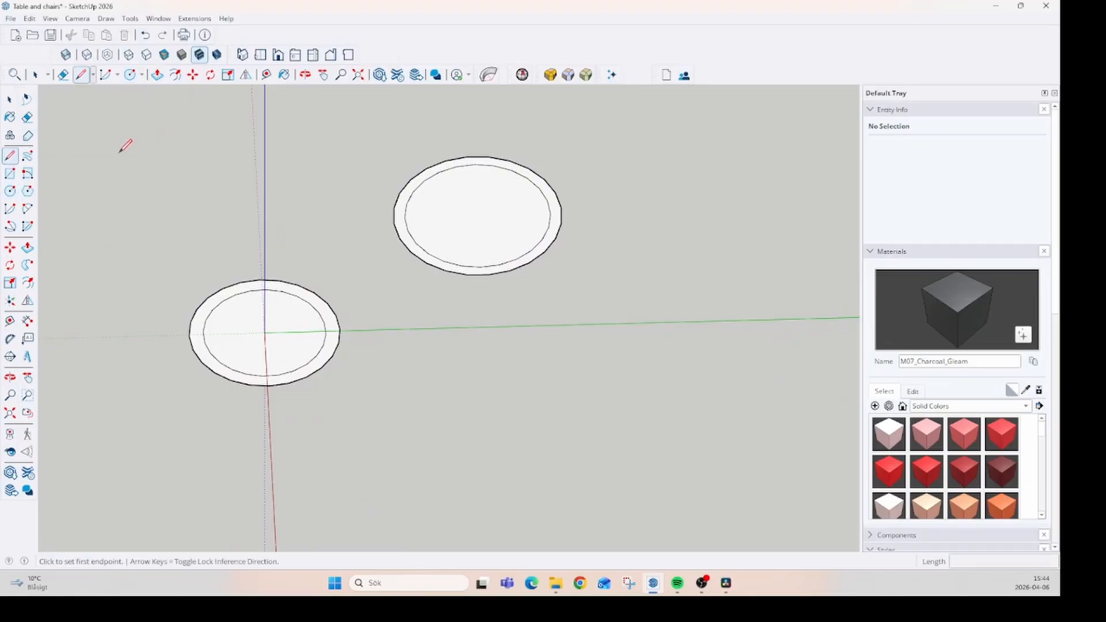
{"action": "left_click", "coordinate": [477, 215]}
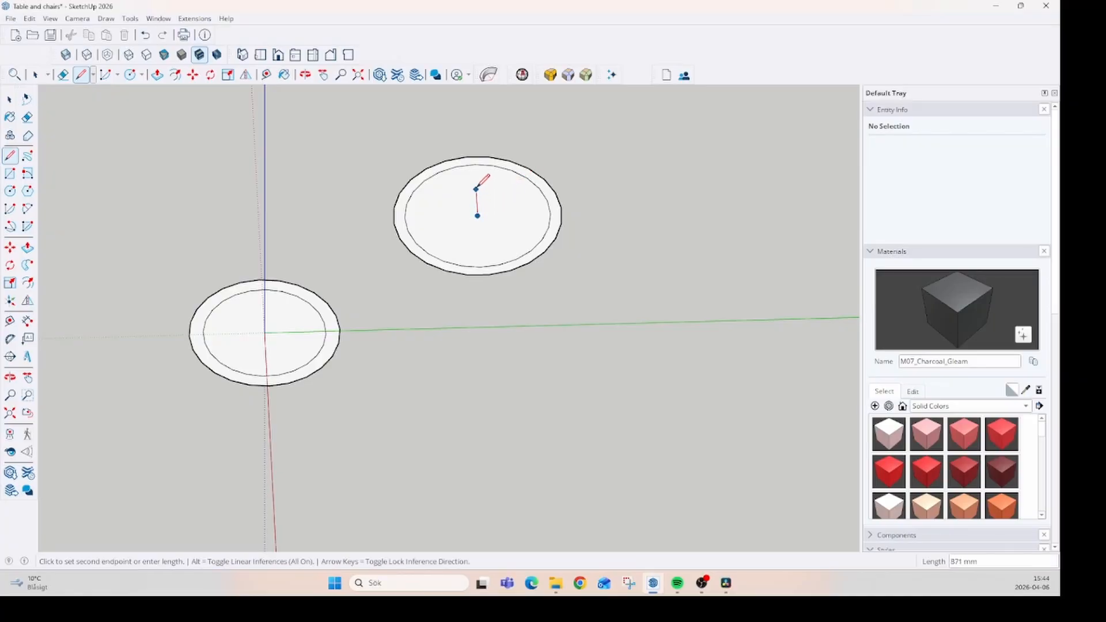
{"action": "left_click", "coordinate": [481, 139]}
{"action": "middle_click_drag", "start_coordinate": [576, 190], "coordinate": [585, 153]}
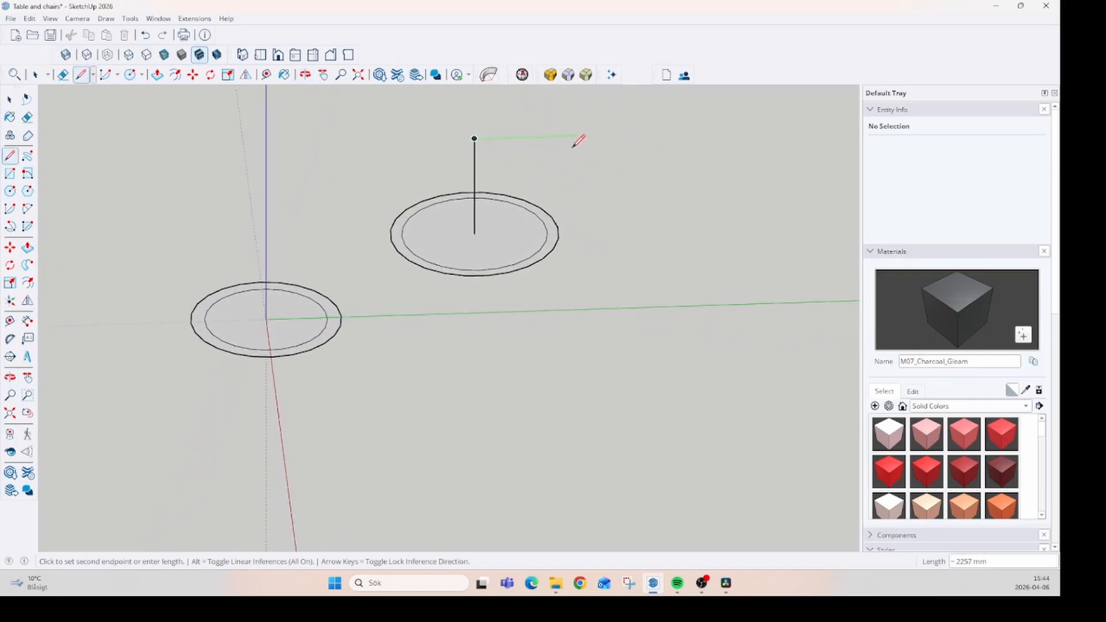
{"action": "key", "text": "Escape"}
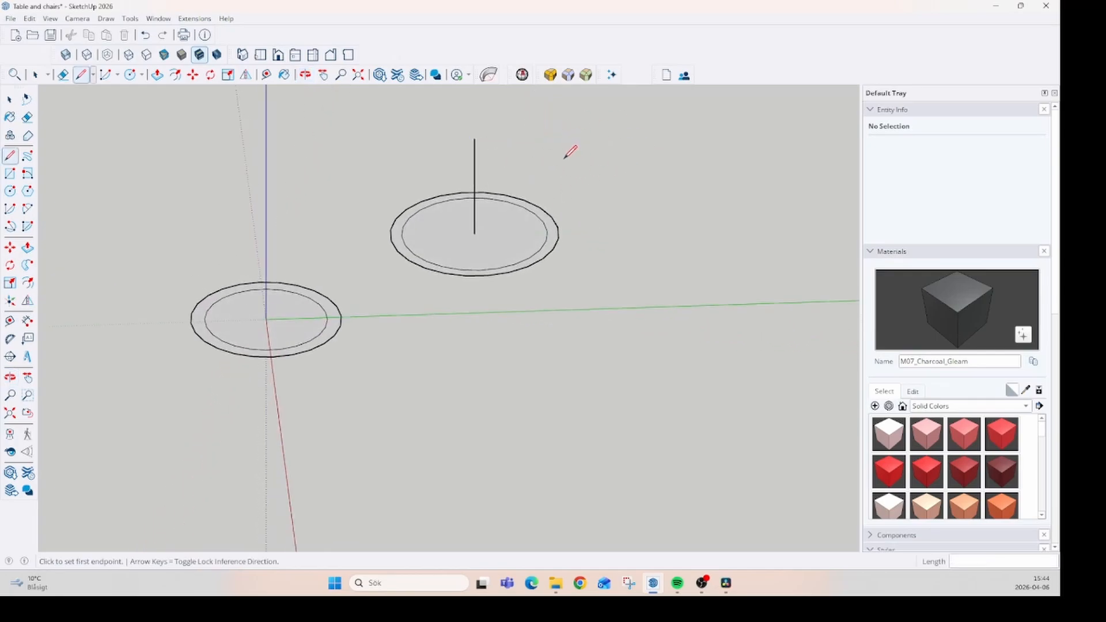
Step: Select all the circles together with the vertical line and delete them
{"action": "key", "text": "space"}
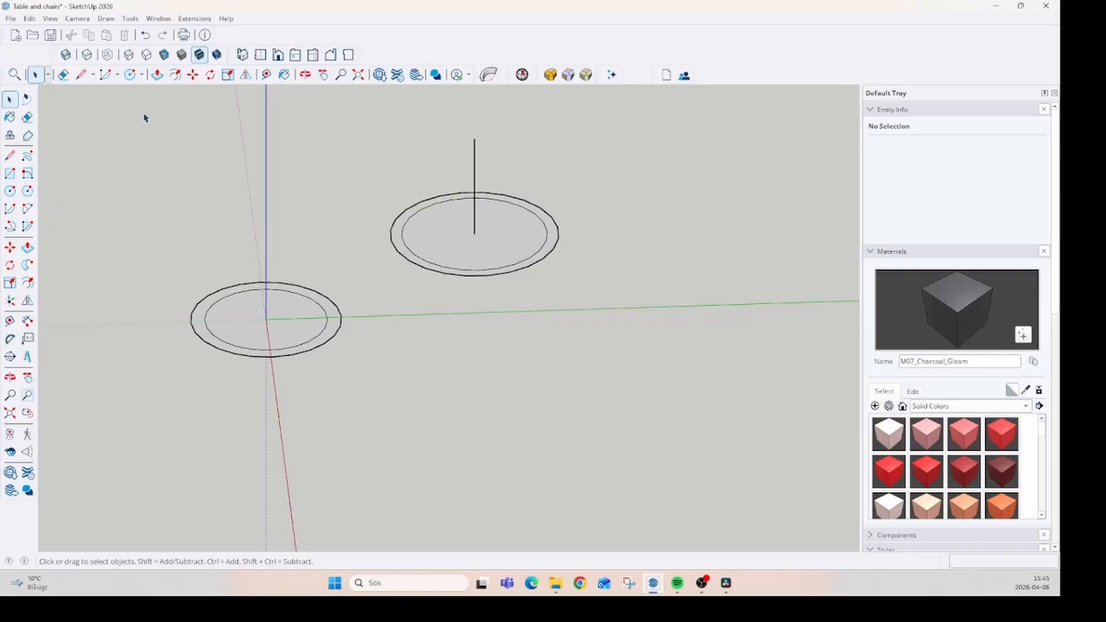
{"action": "left_click_drag", "start_coordinate": [144, 118], "coordinate": [686, 486]}
{"action": "key", "text": "Delete"}
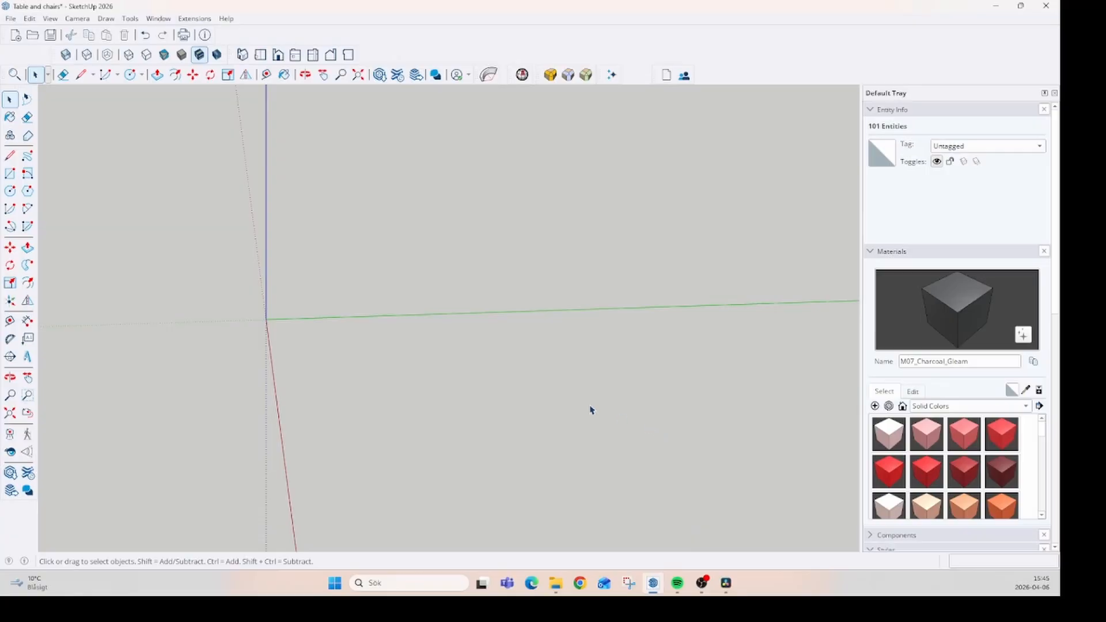
Step: Draw a rectangle of about 2261 × 4650 mm on the ground and Push/Pull it up about 2552 mm into a box
{"action": "left_click", "coordinate": [10, 173]}
{"action": "left_click", "coordinate": [10, 173]}
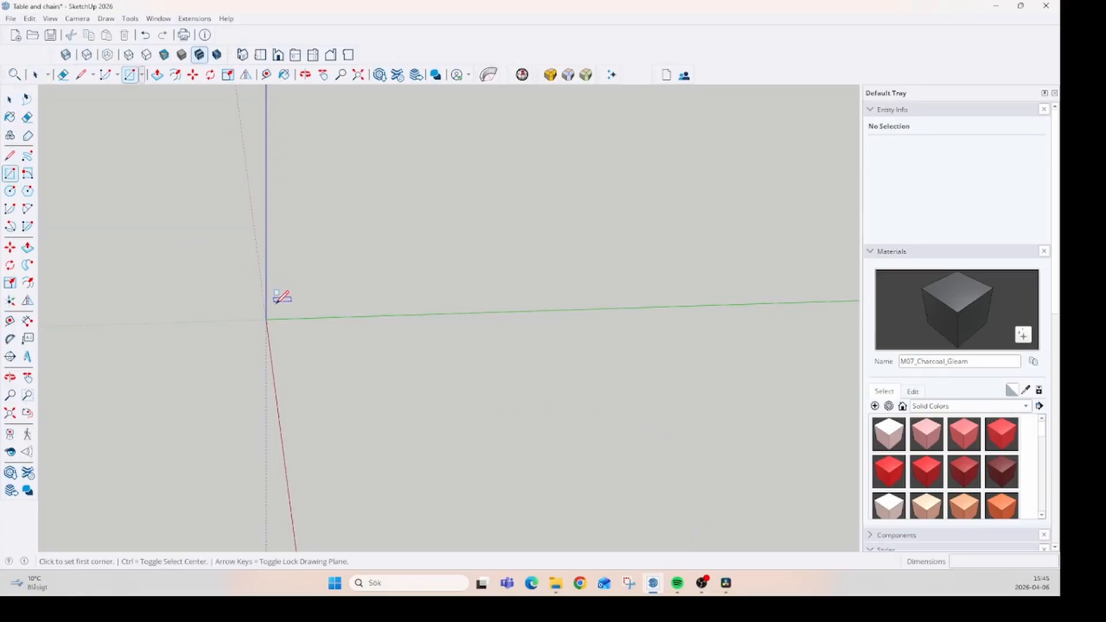
{"action": "left_click", "coordinate": [316, 357]}
{"action": "left_click", "coordinate": [528, 398]}
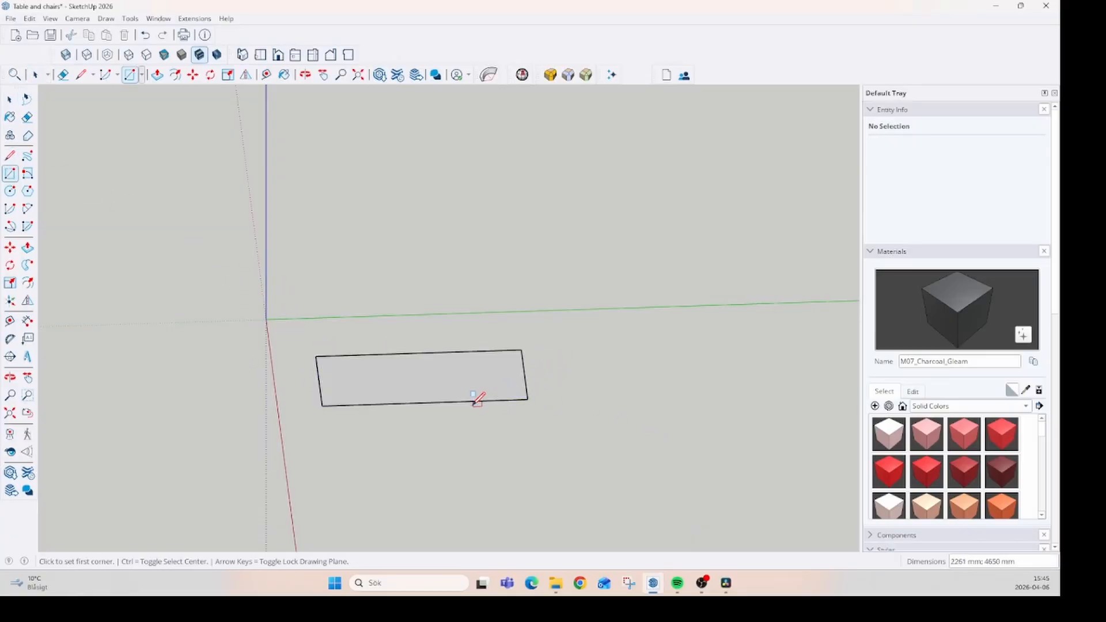
{"action": "middle_click_drag", "start_coordinate": [476, 402], "coordinate": [647, 363]}
{"action": "key", "text": "p"}
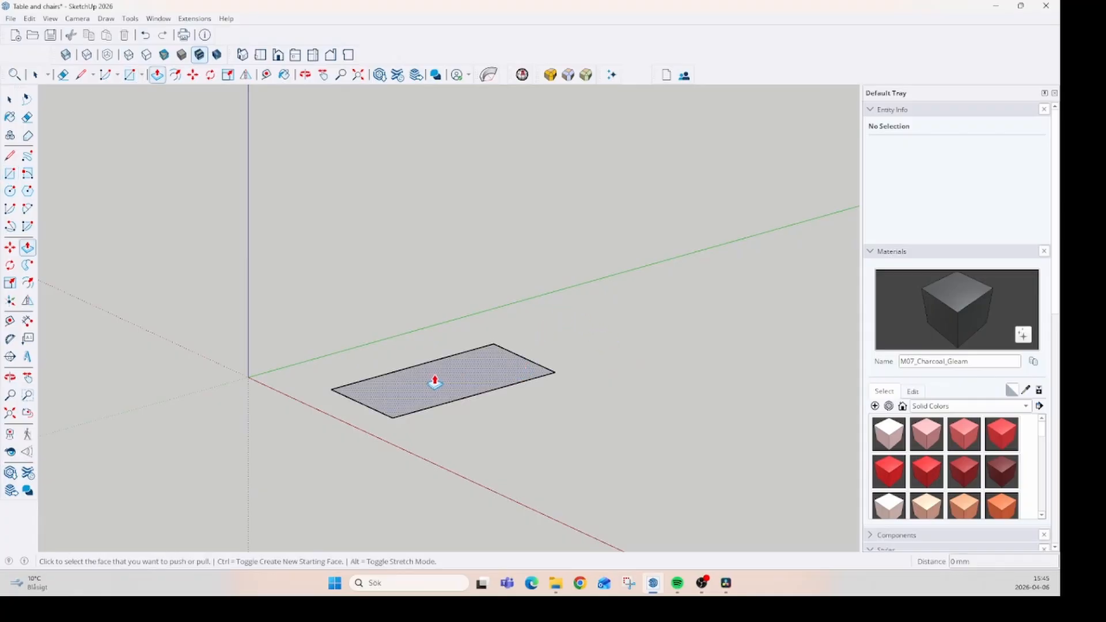
{"action": "left_click_drag", "start_coordinate": [432, 382], "coordinate": [423, 279]}
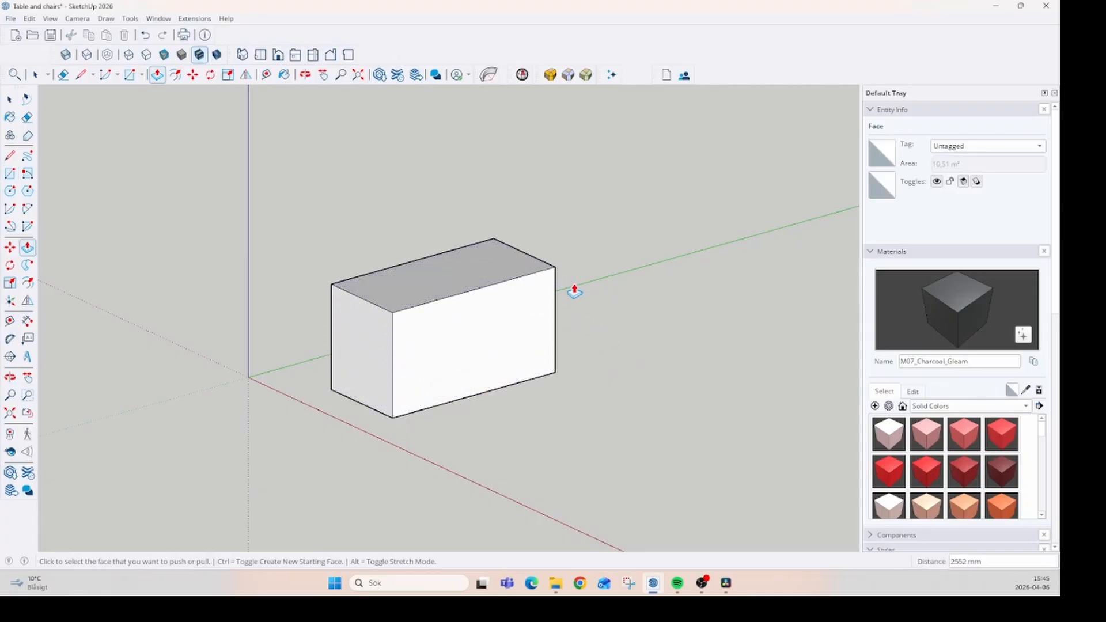
Step: Rotate only the box's top face about 77° horizontally around its front corner, twisting the box
{"action": "key", "text": "space"}
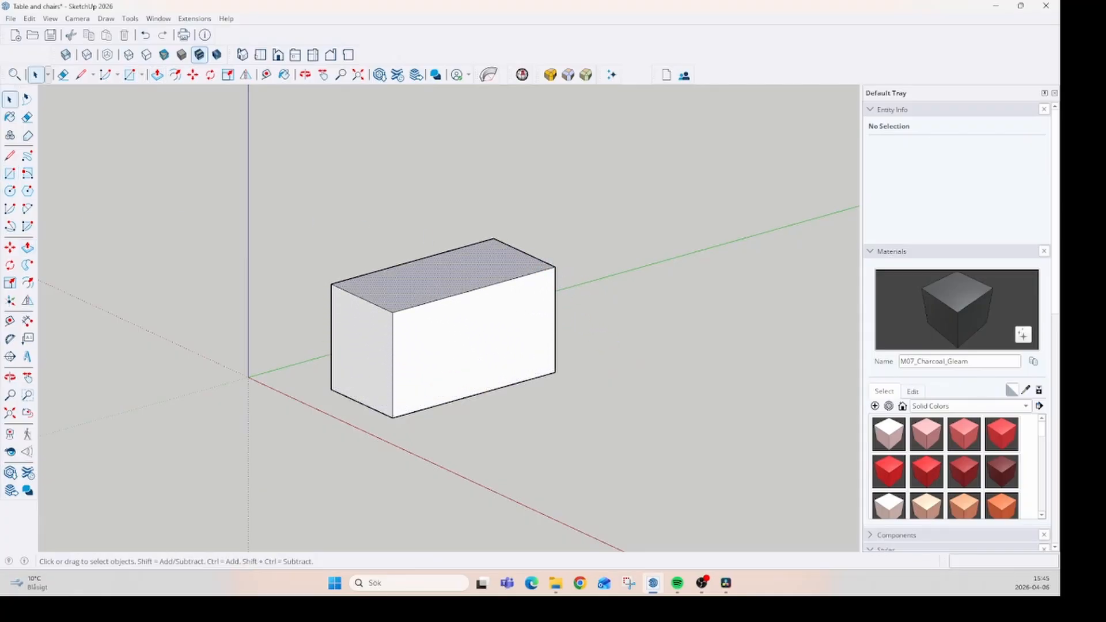
{"action": "left_click", "coordinate": [432, 280]}
{"action": "left_click", "coordinate": [11, 266]}
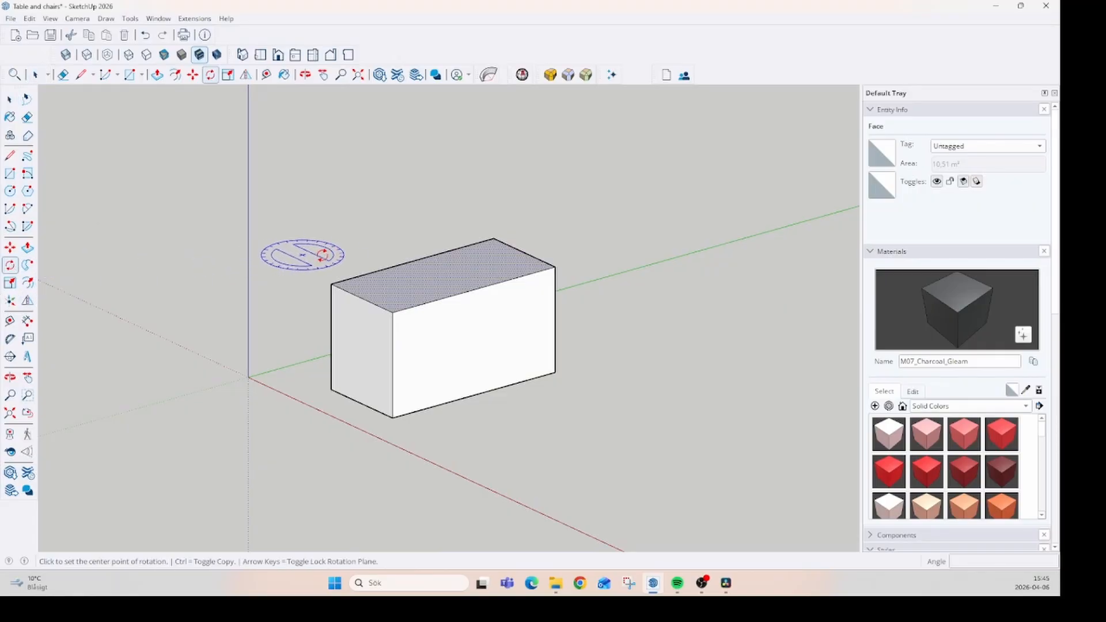
{"action": "left_click", "coordinate": [393, 311]}
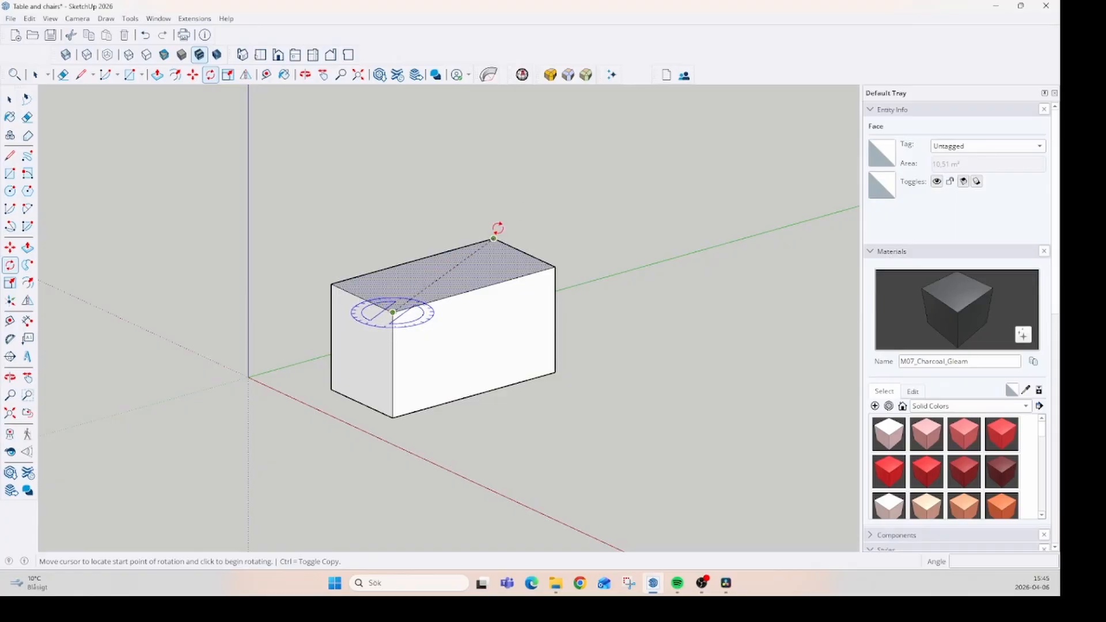
{"action": "left_click", "coordinate": [655, 232]}
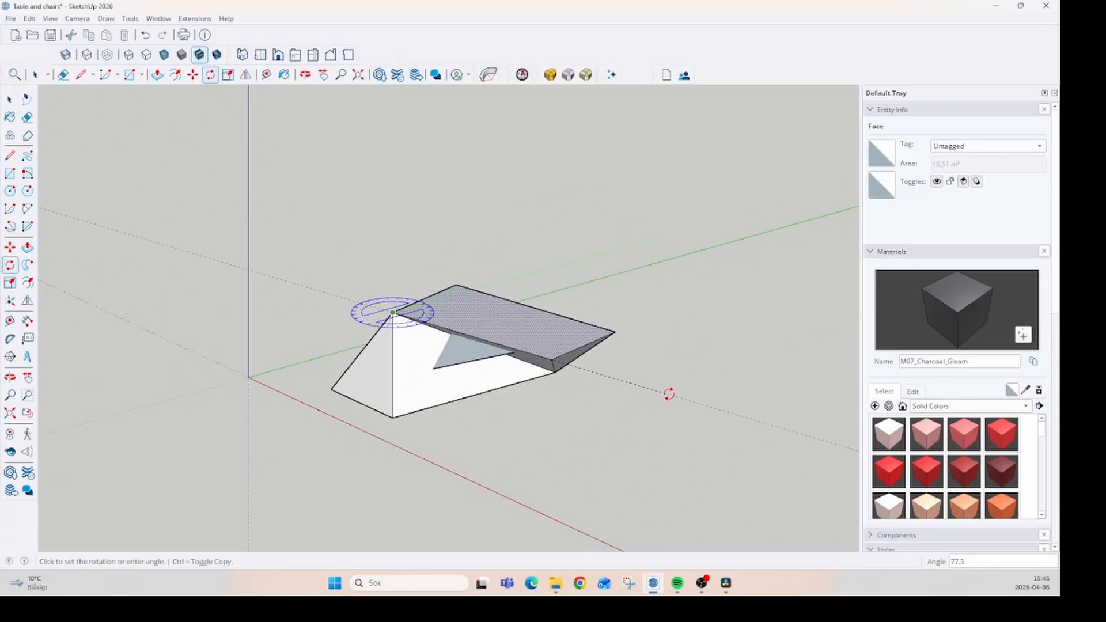
{"action": "left_click", "coordinate": [668, 388]}
{"action": "middle_click_drag", "start_coordinate": [682, 374], "coordinate": [611, 479]}
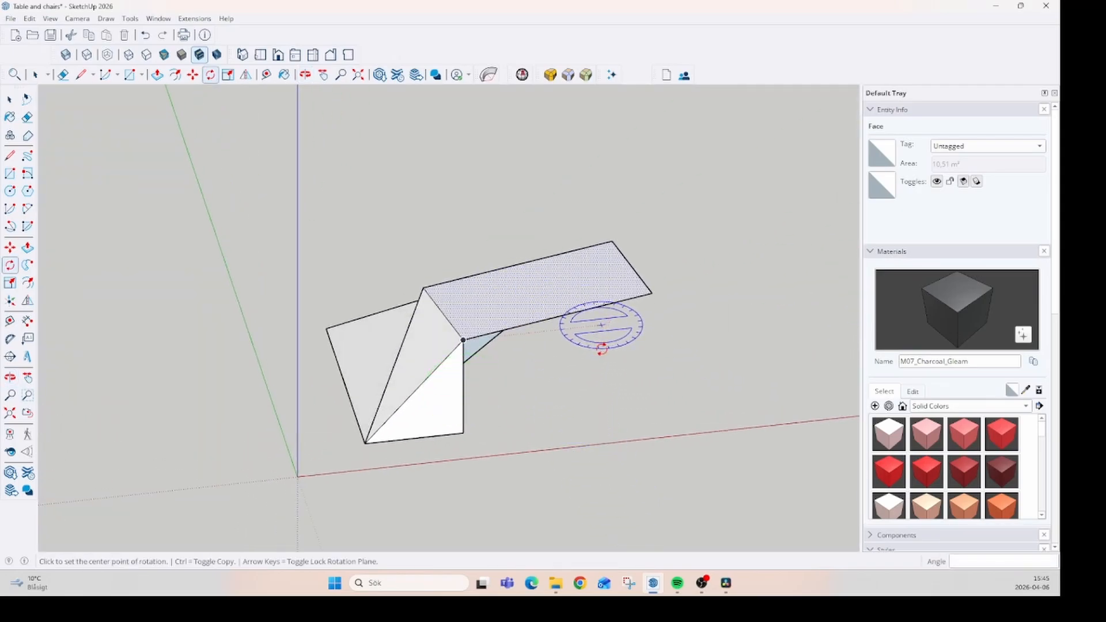
{"action": "middle_click_drag", "start_coordinate": [604, 323], "coordinate": [200, 264]}
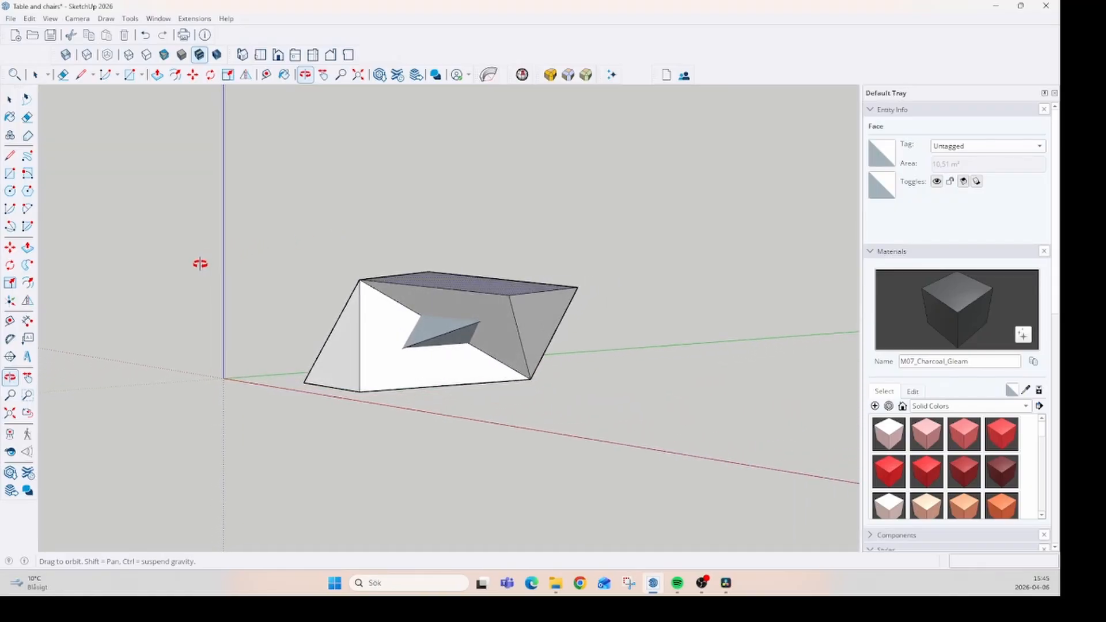
Step: Select the whole twisted box and delete it
{"action": "key", "text": "space"}
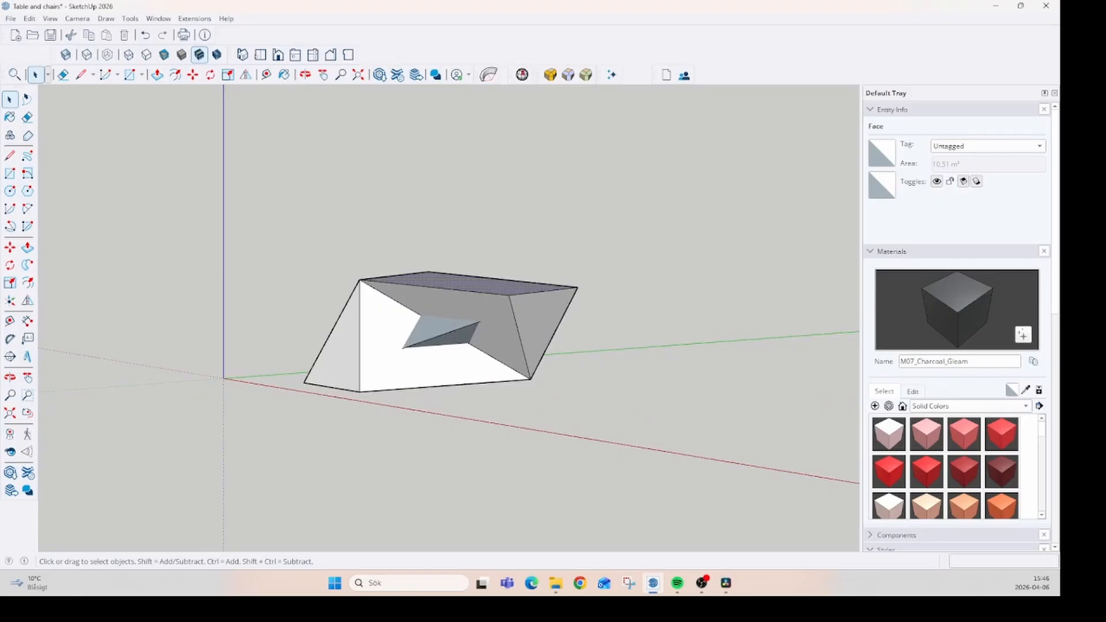
{"action": "left_click_drag", "start_coordinate": [216, 203], "coordinate": [712, 514]}
{"action": "middle_click_drag", "start_coordinate": [401, 320], "coordinate": [507, 507]}
{"action": "key", "text": "Delete"}
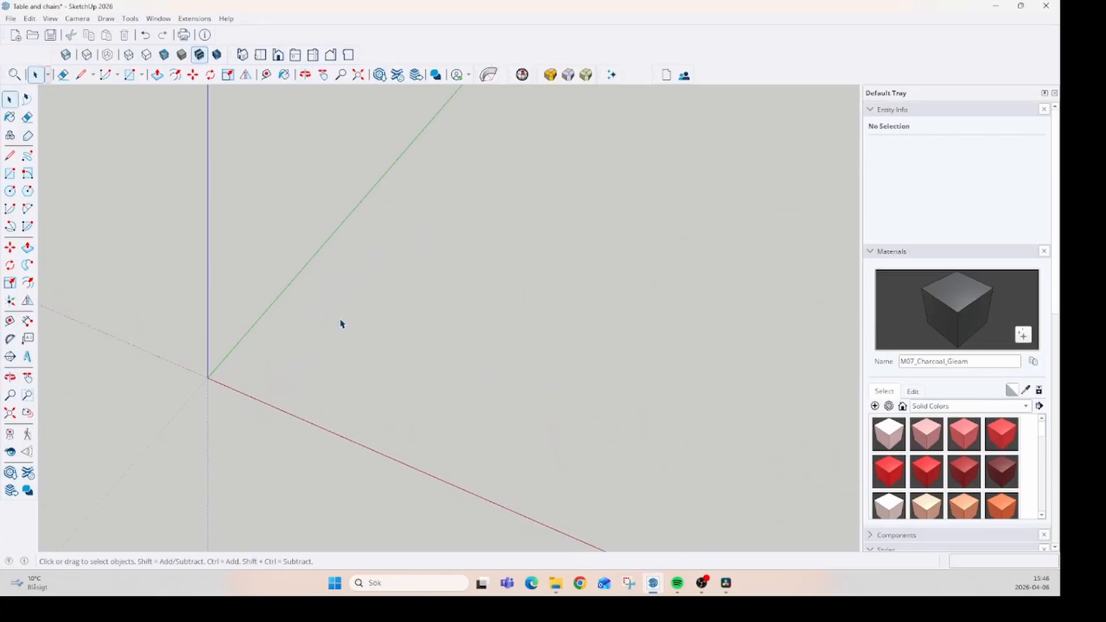
Step: Draw a circle with a radius of about 2062 mm and a smaller one of about 827 mm beside it along the red direction
{"action": "key", "text": "c"}
{"action": "left_click", "coordinate": [477, 348]}
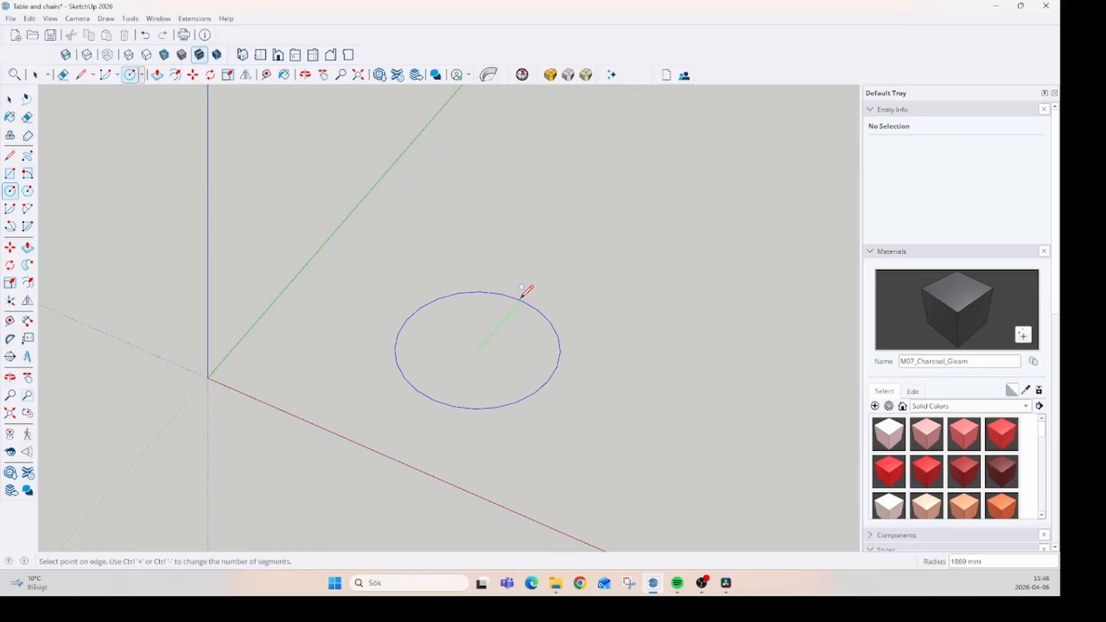
{"action": "left_click", "coordinate": [522, 289]}
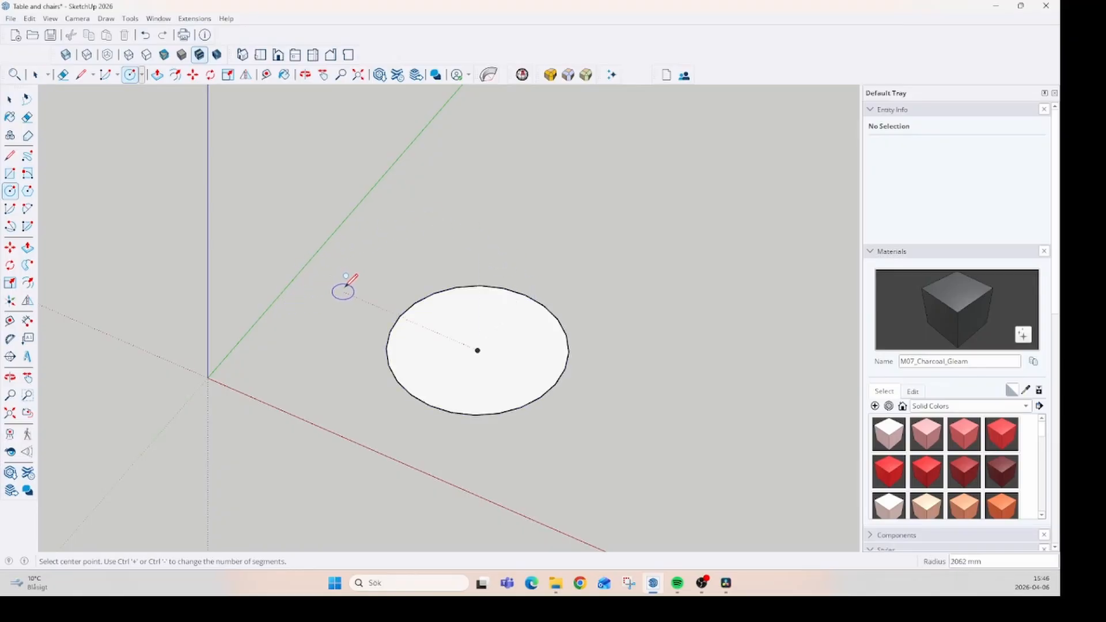
{"action": "left_click", "coordinate": [344, 291]}
{"action": "left_click", "coordinate": [372, 257]}
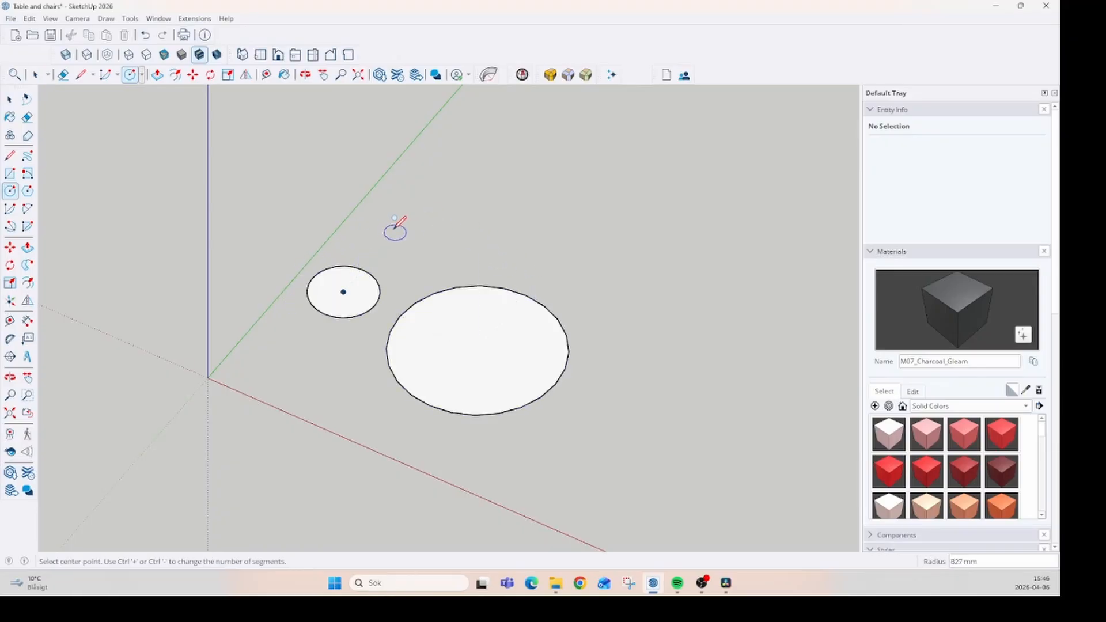
Step: Make a rotated copy of the small circle's face about the large circle's centre, at an angle of about 42.7°
{"action": "key", "text": "space"}
{"action": "left_click", "coordinate": [360, 292]}
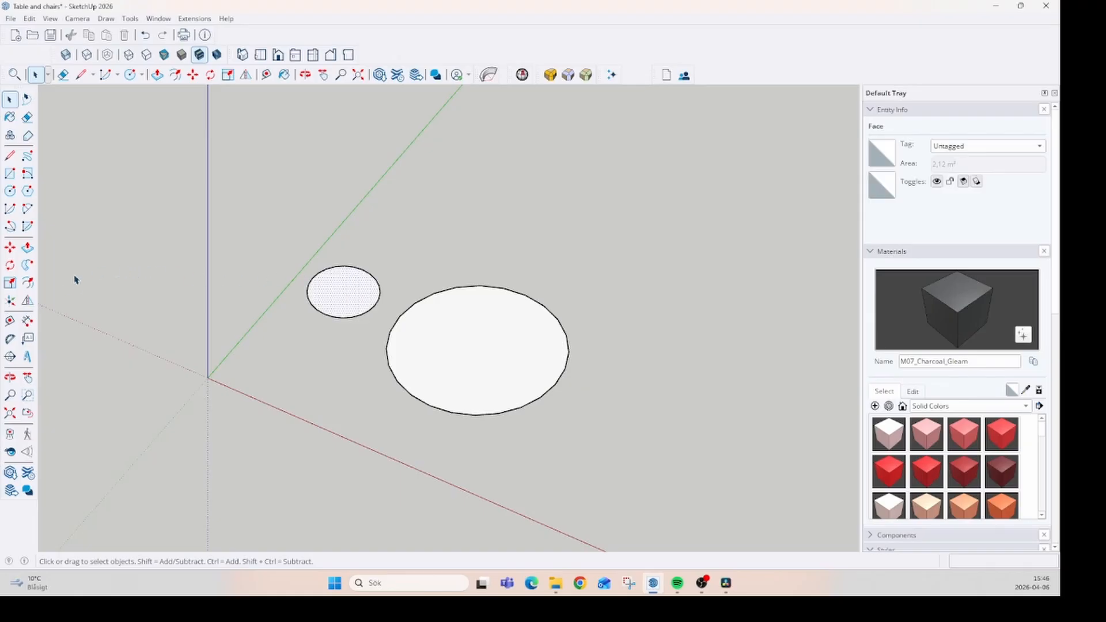
{"action": "left_click", "coordinate": [10, 266]}
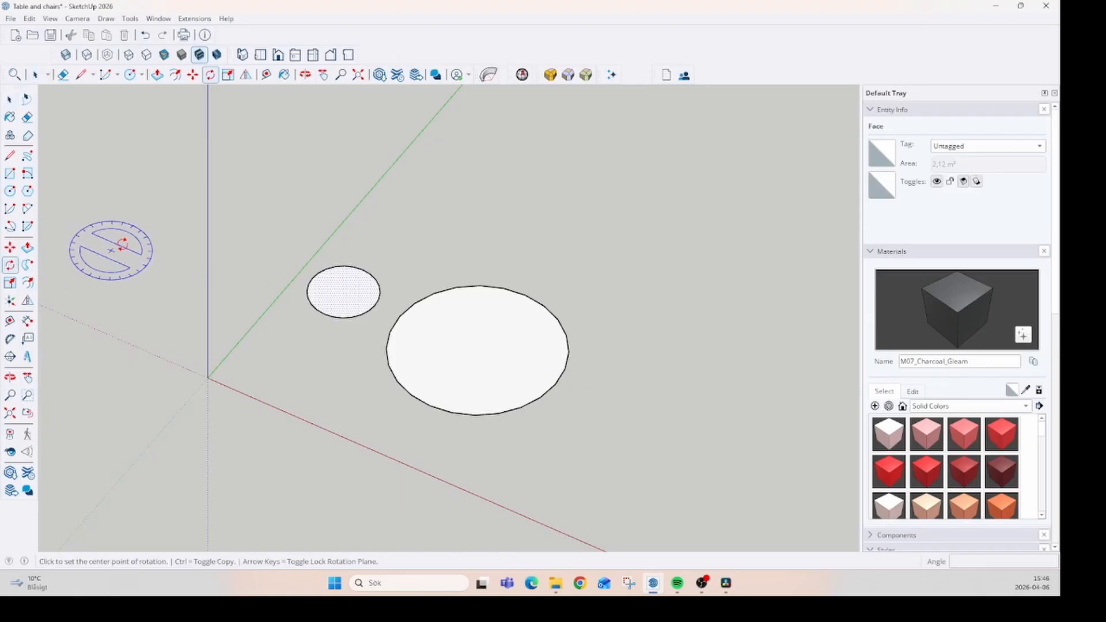
{"action": "left_click", "coordinate": [477, 349]}
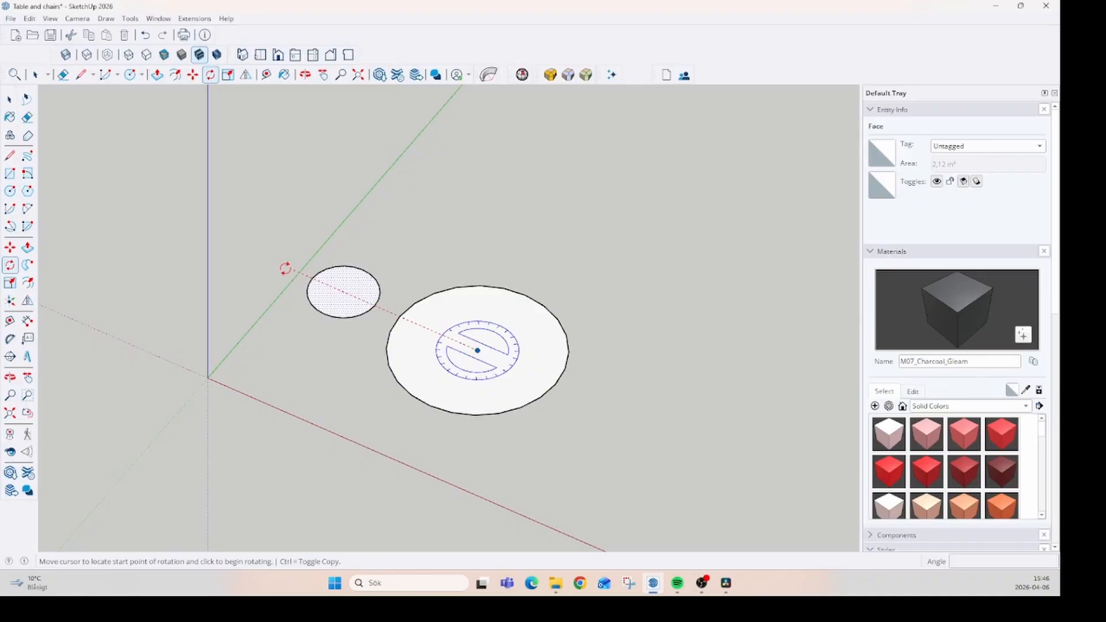
{"action": "left_click", "coordinate": [260, 254]}
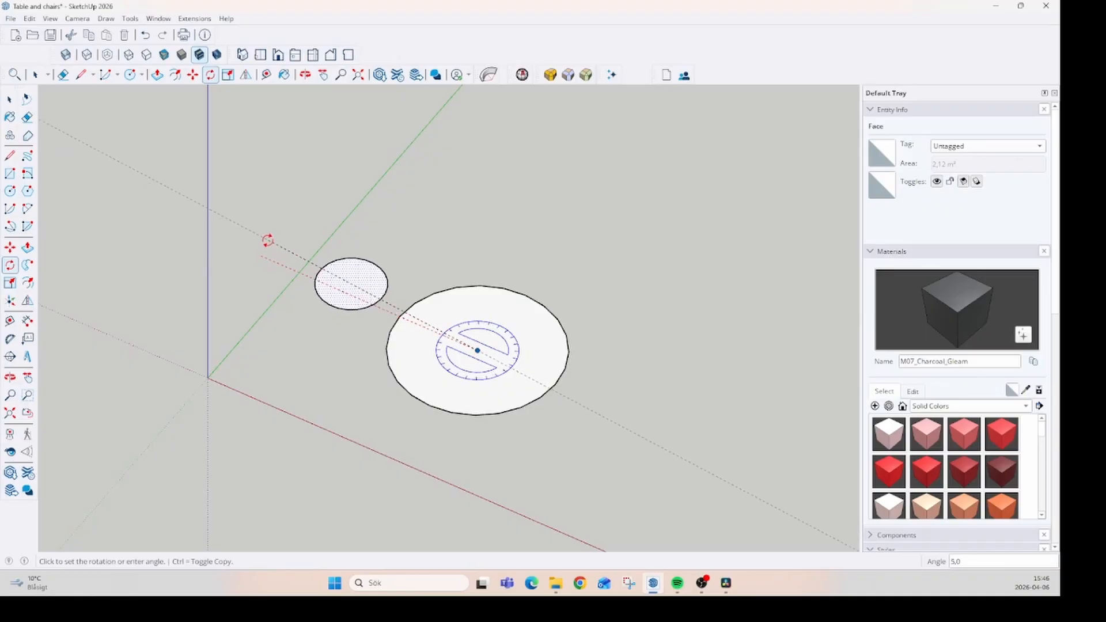
{"action": "key", "text": "ctrl"}
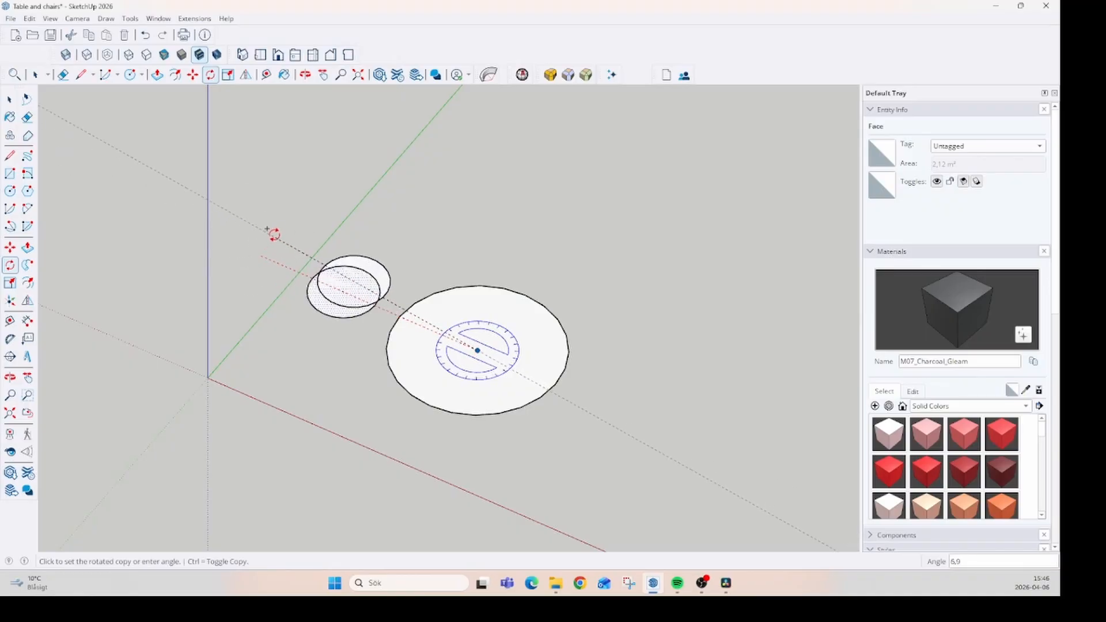
{"action": "left_click", "coordinate": [412, 188]}
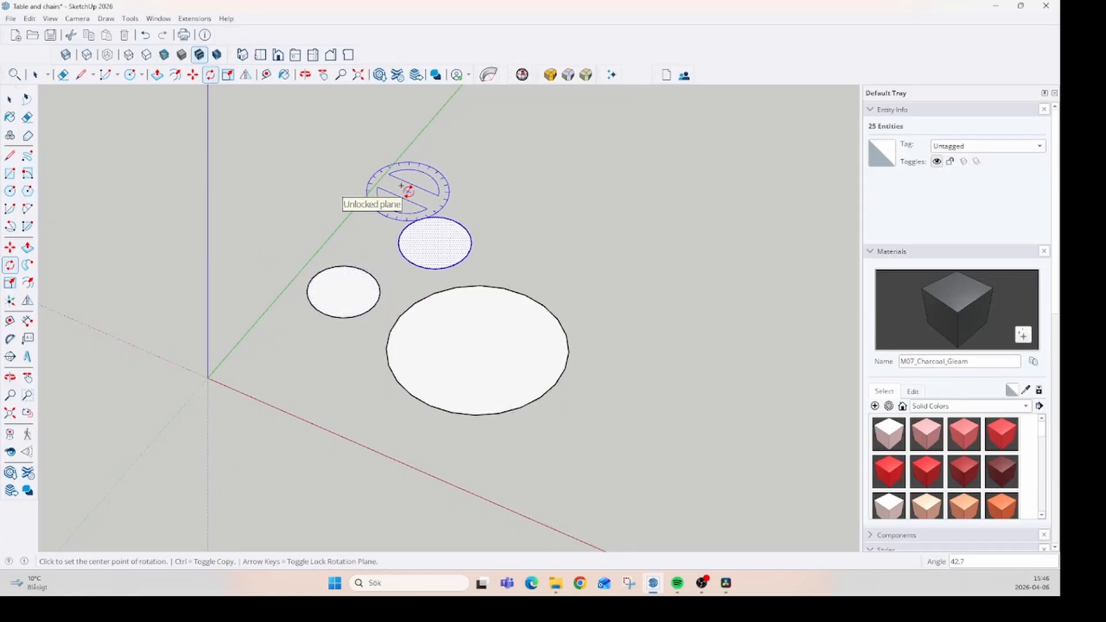
Step: Array the rotated copy around the large circle, trying 8 copies and finally using a multiplier of *7
{"action": "key", "text": "Return"}
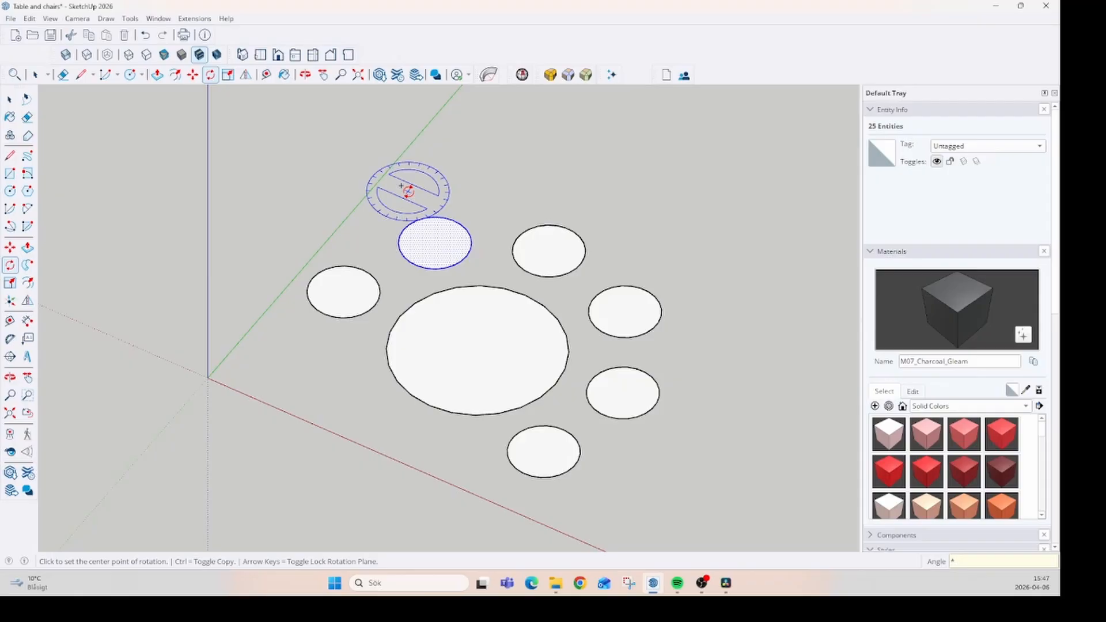
{"action": "key", "text": "Return"}
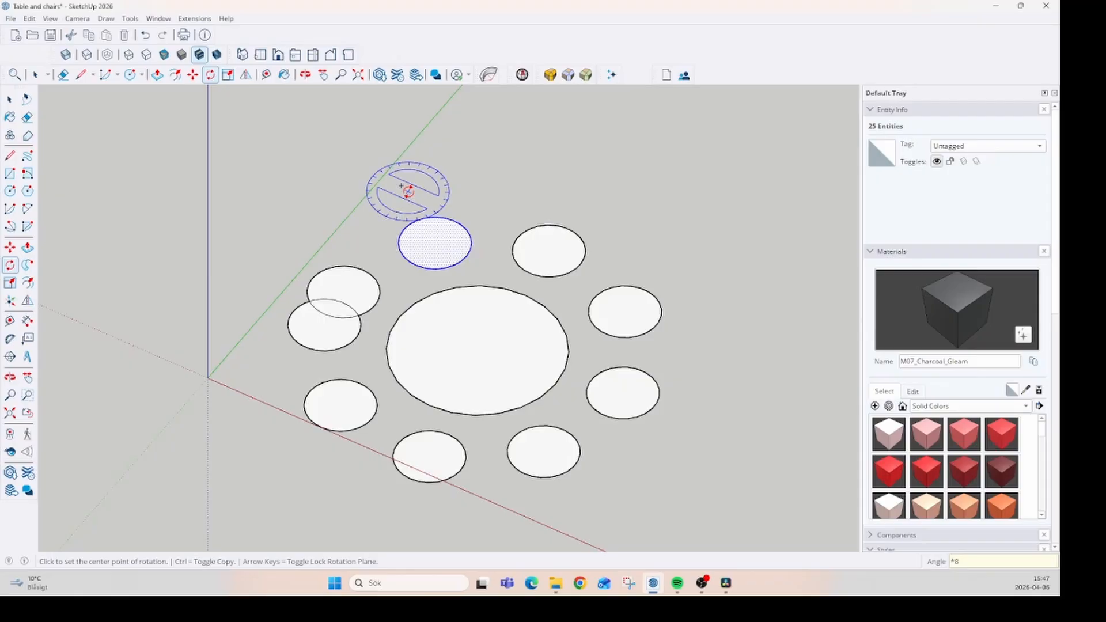
{"action": "type", "text": "*7"}
{"action": "key", "text": "Return"}
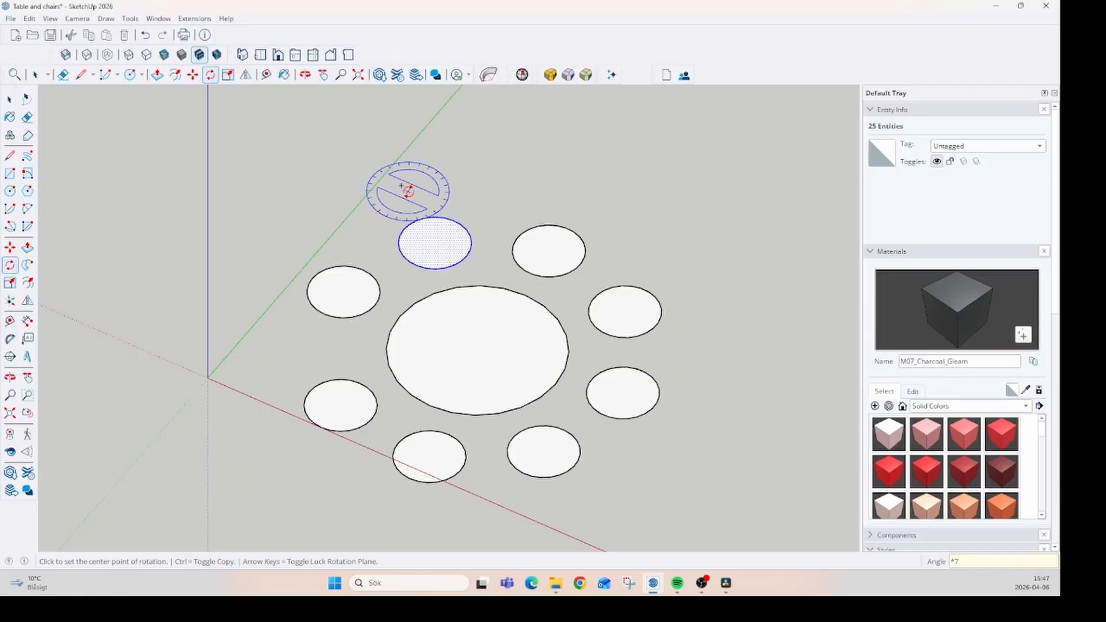
{"action": "middle_click_drag", "start_coordinate": [501, 365], "coordinate": [701, 420]}
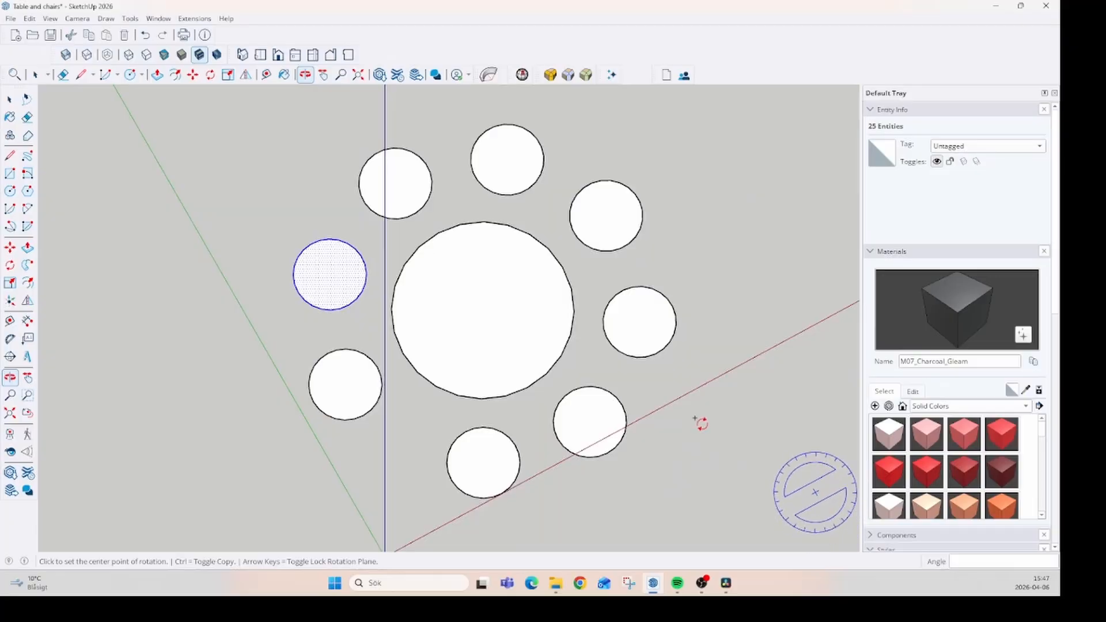
{"action": "scroll", "coordinate": [504, 272], "scroll_direction": "up", "scroll_amount": 3}
{"action": "scroll", "coordinate": [505, 272], "scroll_direction": "down", "scroll_amount": 3}
{"action": "middle_click_drag", "start_coordinate": [662, 165], "coordinate": [563, 230]}
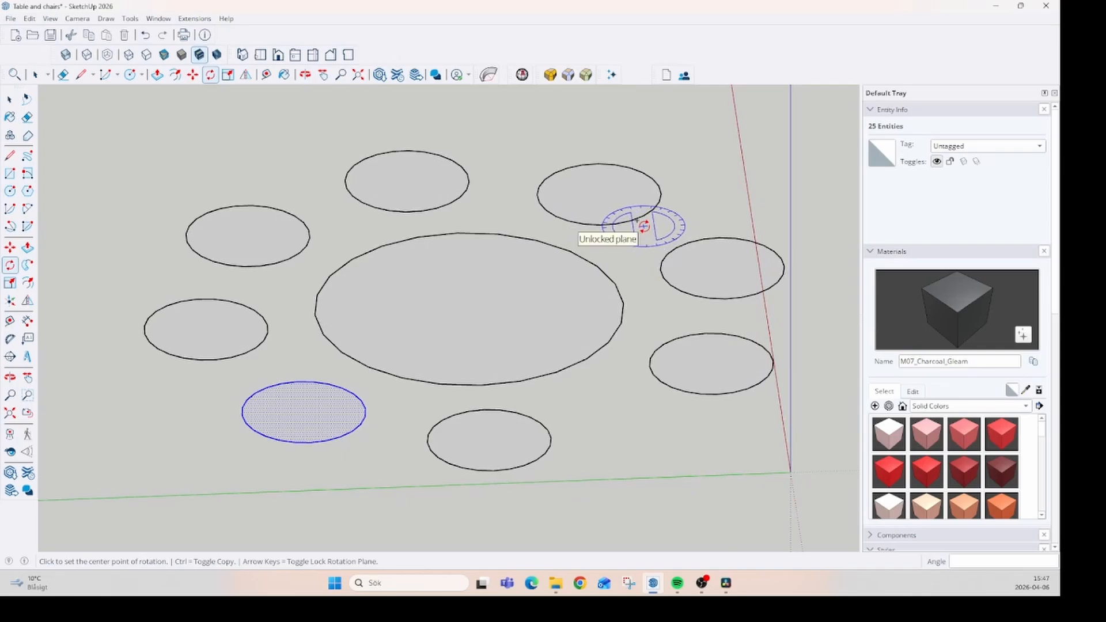
{"action": "middle_click_drag", "start_coordinate": [629, 240], "coordinate": [192, 309]}
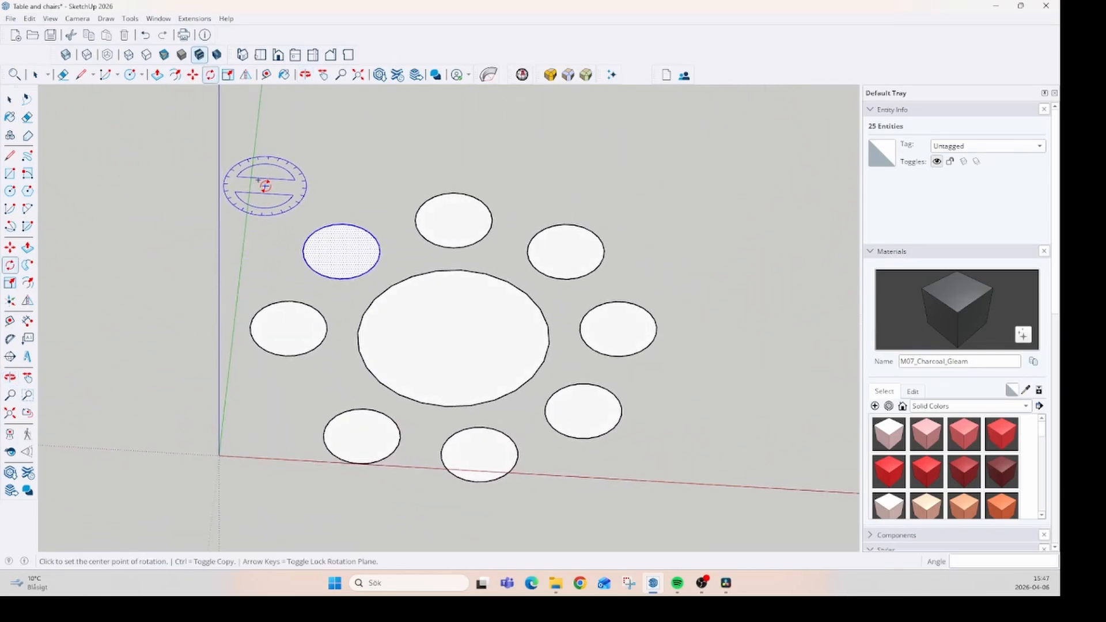